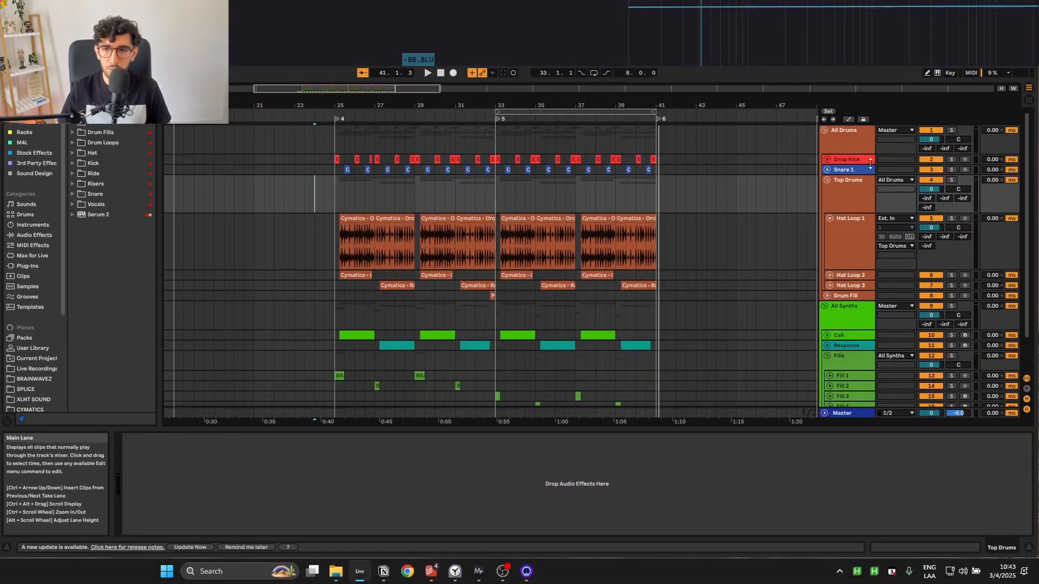
- Solo the All Drums group and play it from the start of the drop at bar 25
left_click(828, 138)
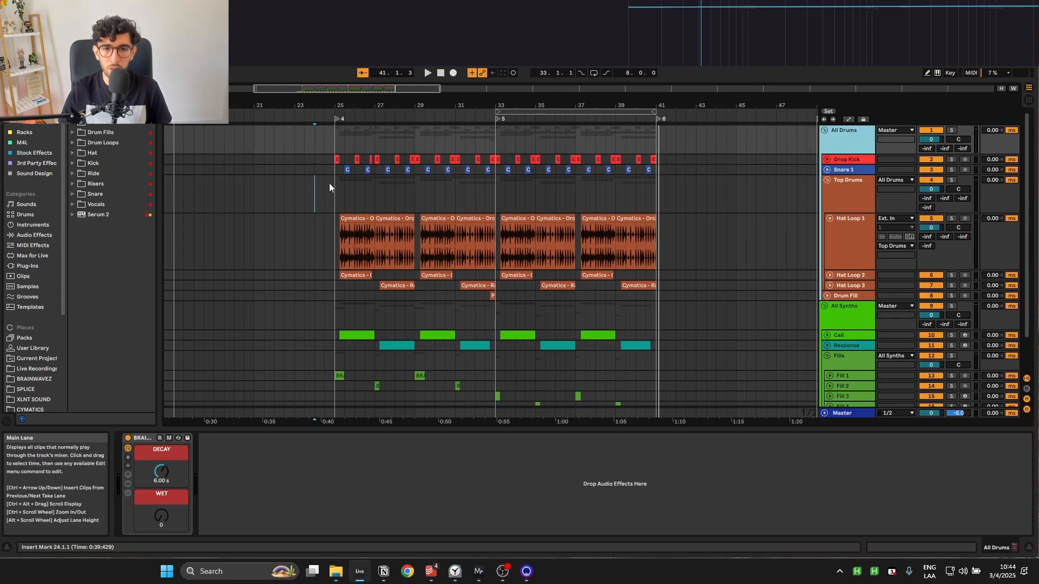
scroll(344, 179, "up", 3)
left_click(315, 145)
left_click(858, 140)
key("s")
key("space")
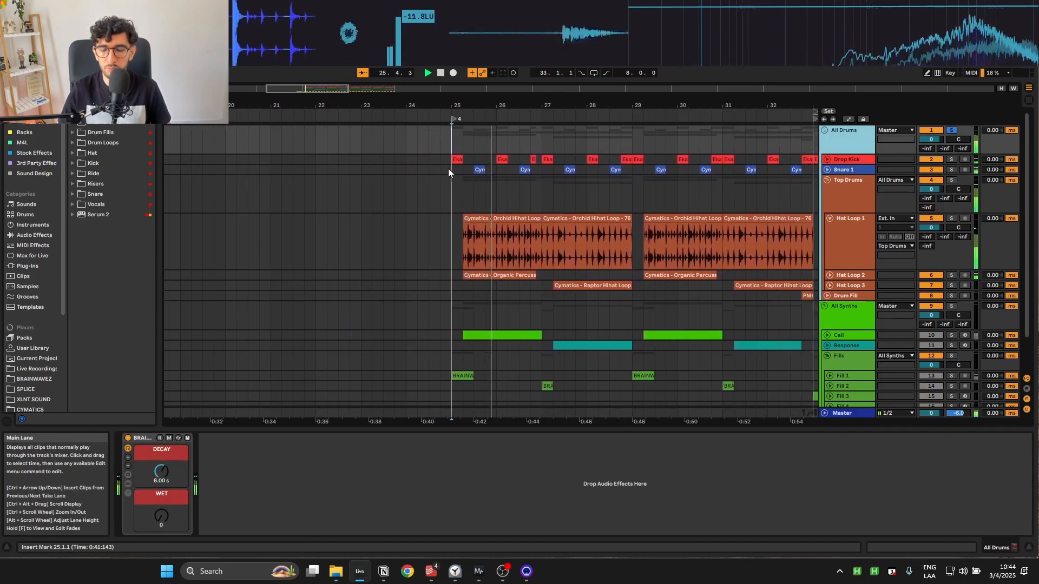
- Fit all track lanes to the arrangement's height and place the insert marker just before bar 25
left_click(832, 245)
key("h")
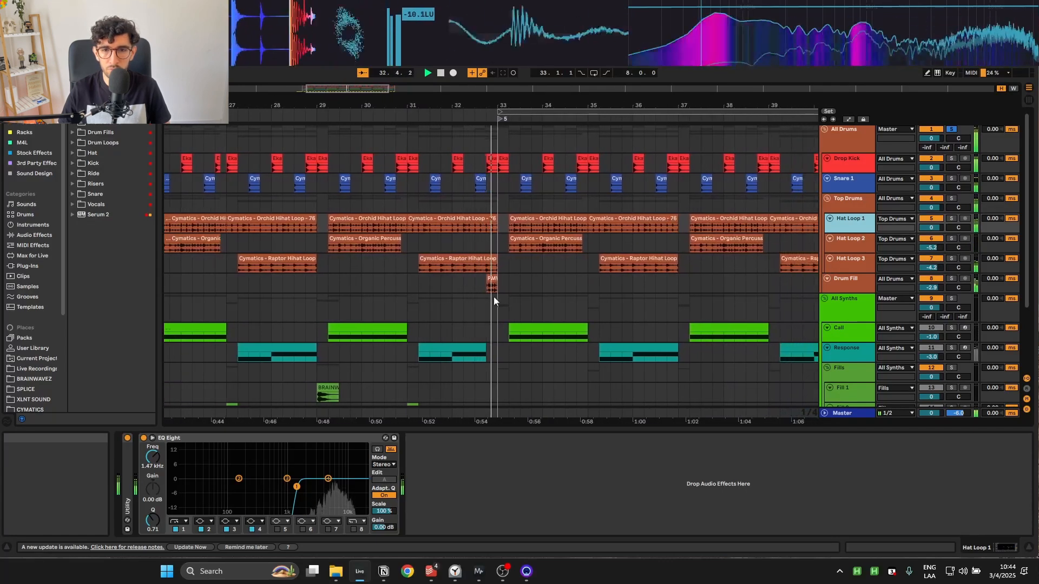
left_click_drag(449, 287, 700, 252)
left_click(430, 226)
left_click(359, 215)
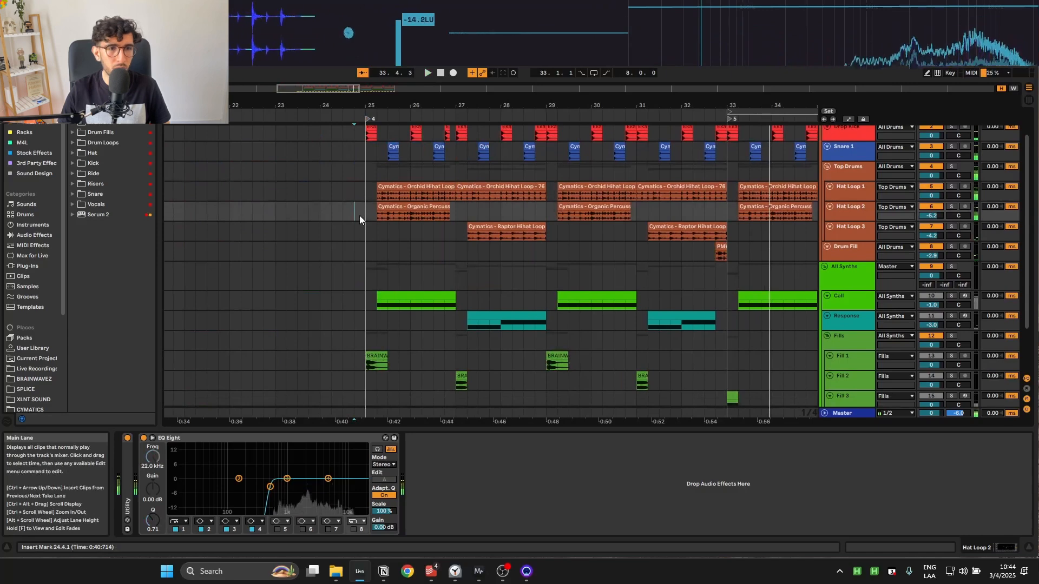
- Solo the Drop Kick track and play it from its first clip at bar 25
key("space")
scroll(364, 210, "up", 2)
left_click(364, 165)
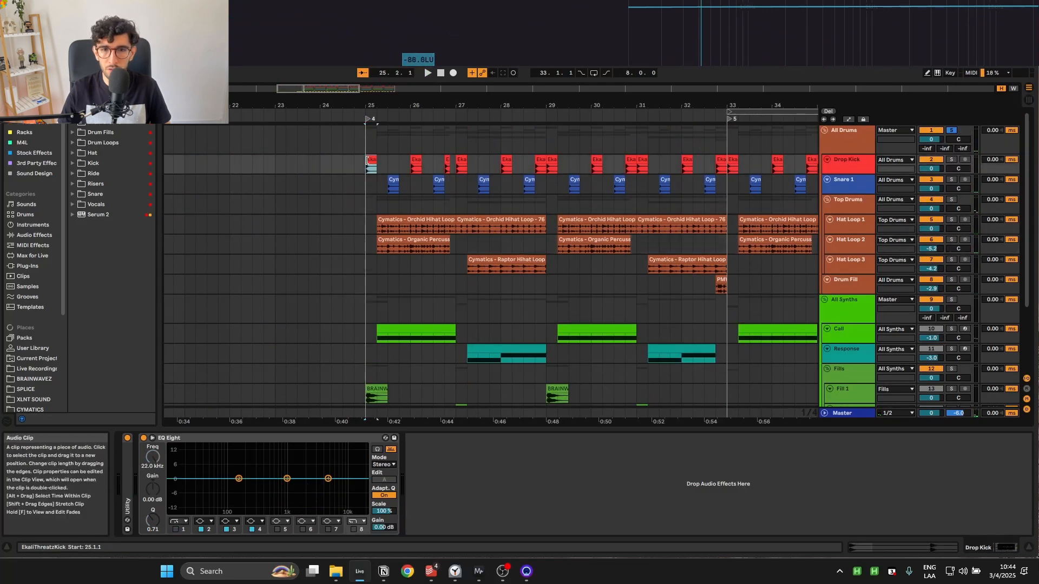
key("space")
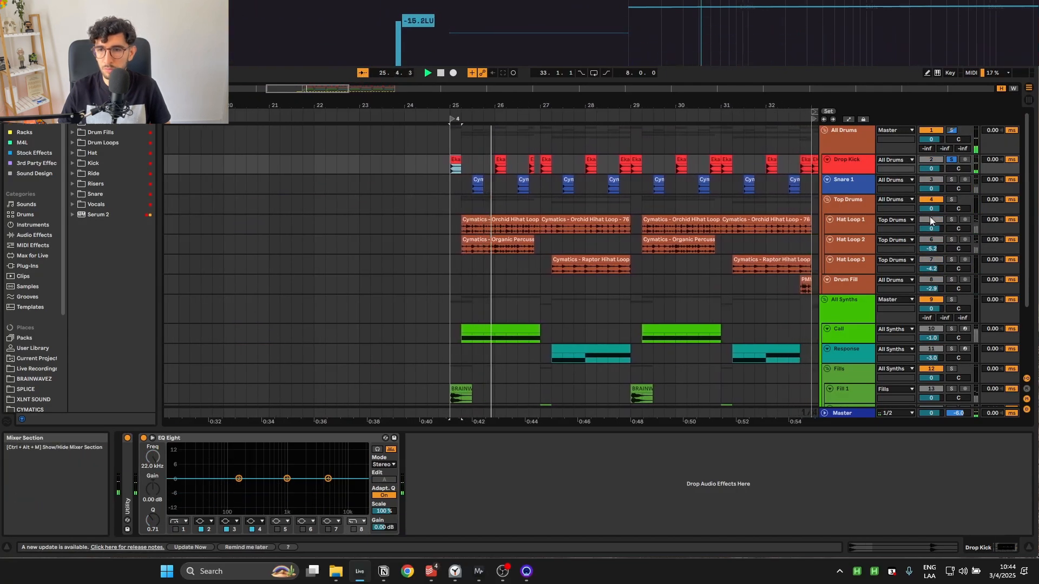
- Solo the Snare 1 track instead and play it from bar 25
left_click(858, 181)
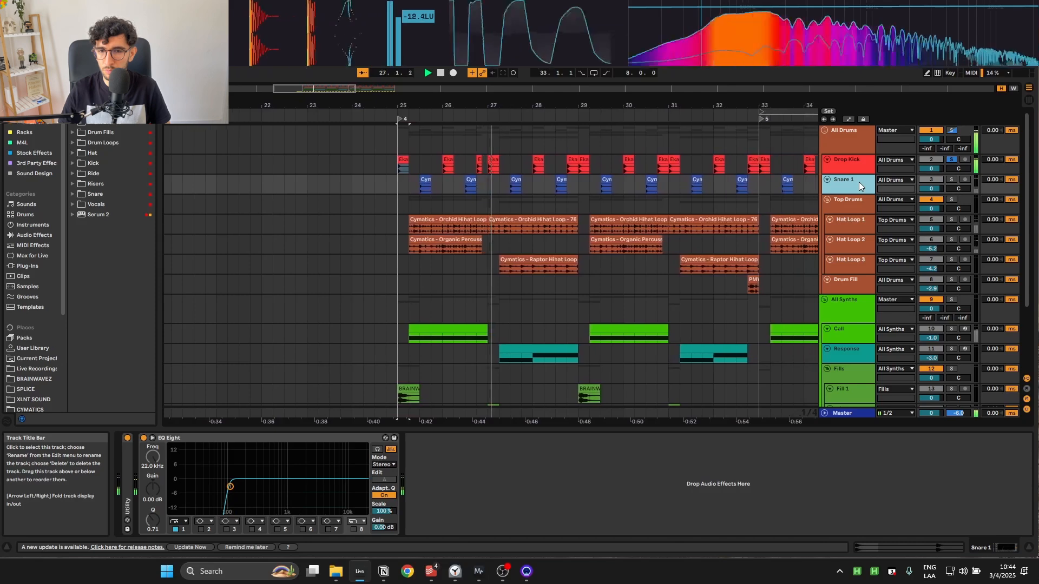
key("space")
key("s")
key("space")
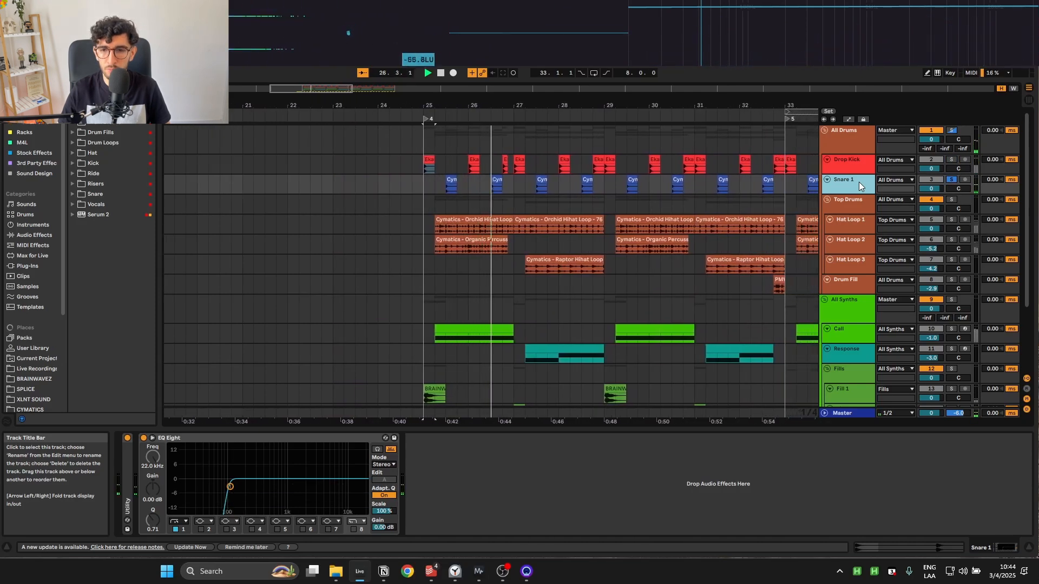
- Solo the Hat Loop 1 track and play its first Orchid Hihat Loop clip
left_click(855, 230)
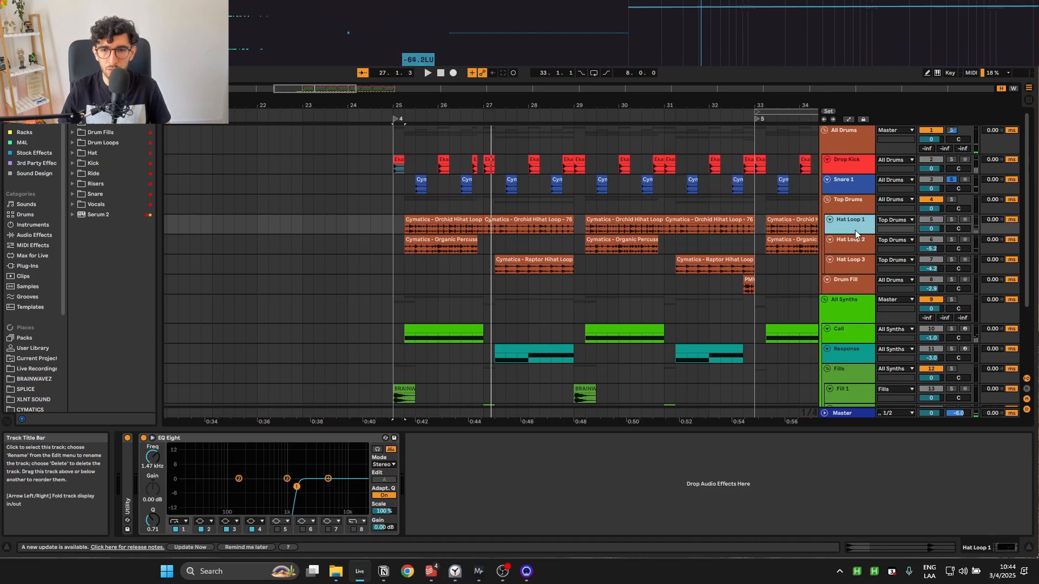
left_click(428, 219)
key("space")
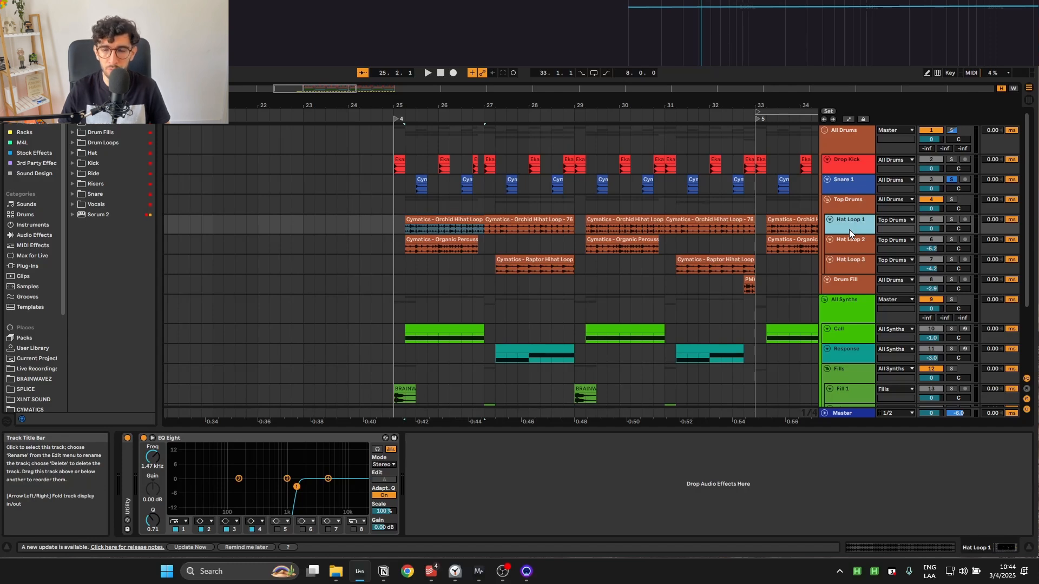
key("s")
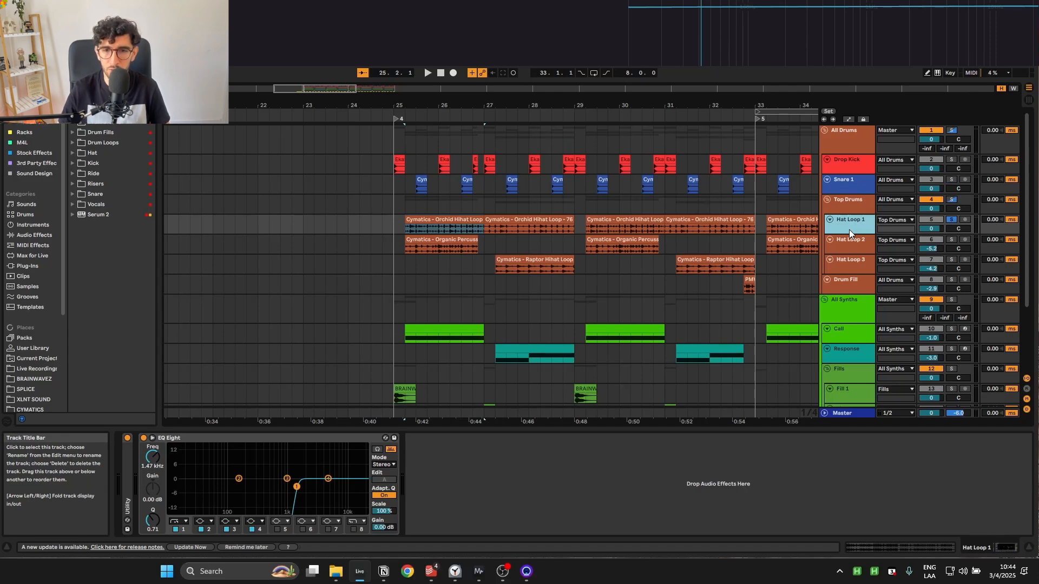
key("space")
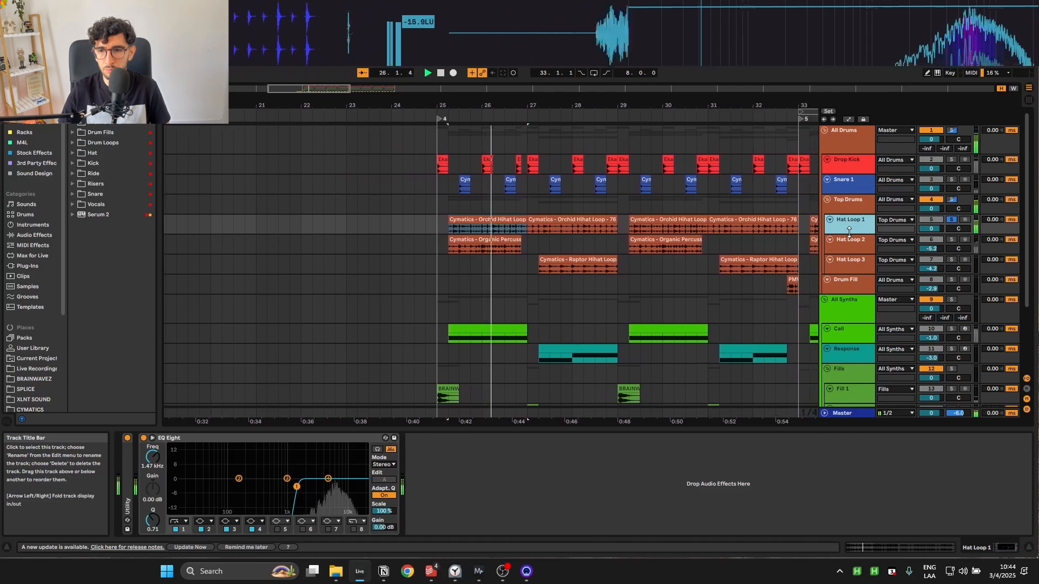
- Switch the solo to the Hat Loop 2 track, listen to its percussion loop, and stop playback
left_click(858, 244)
key("s")
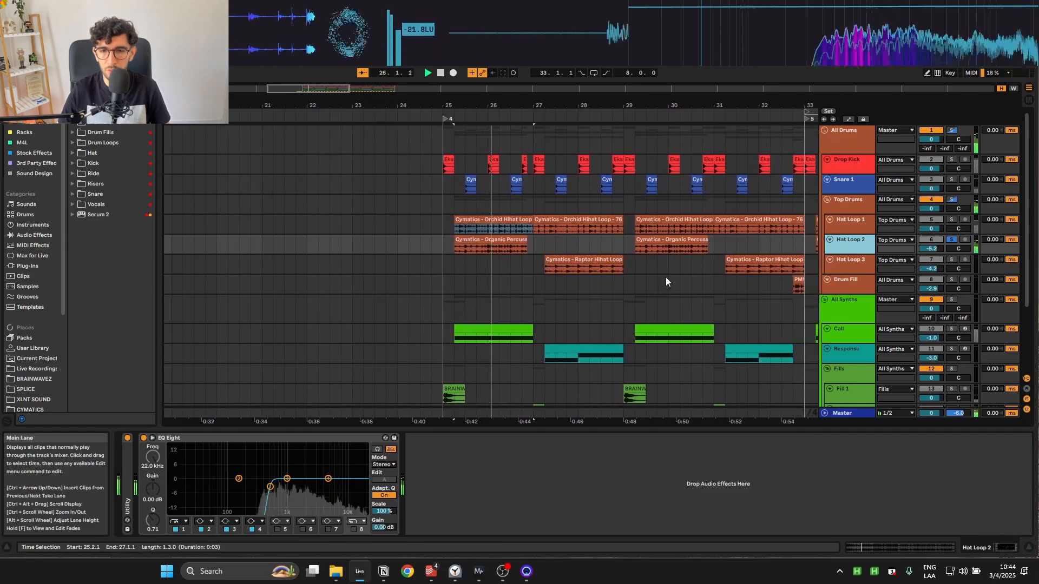
key("space")
- Solo the Hat Loop 3 track and play its first Raptor Hihat Loop clip after bar 27
left_click_drag(516, 267, 611, 264)
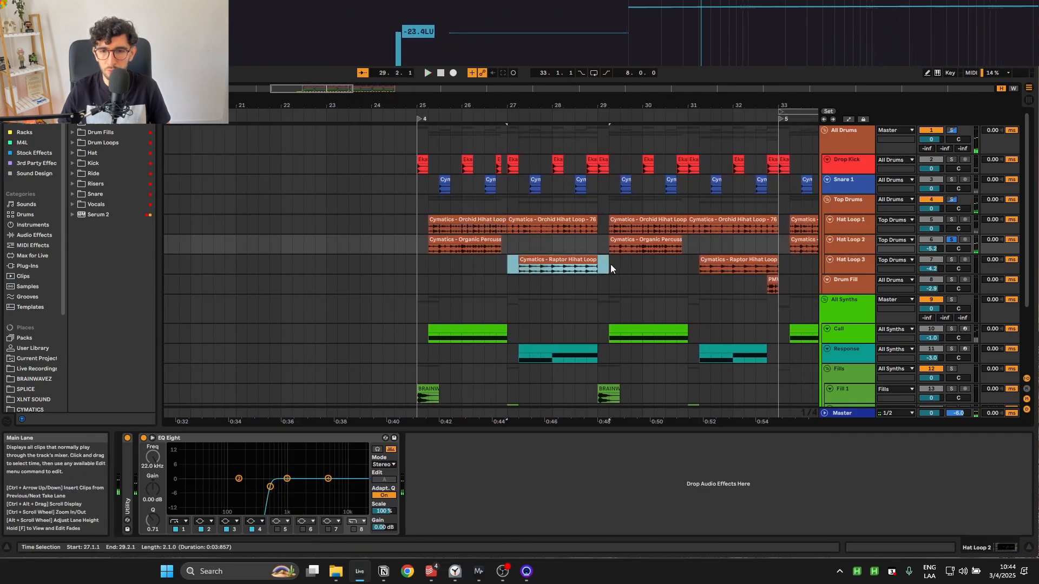
left_click(570, 261)
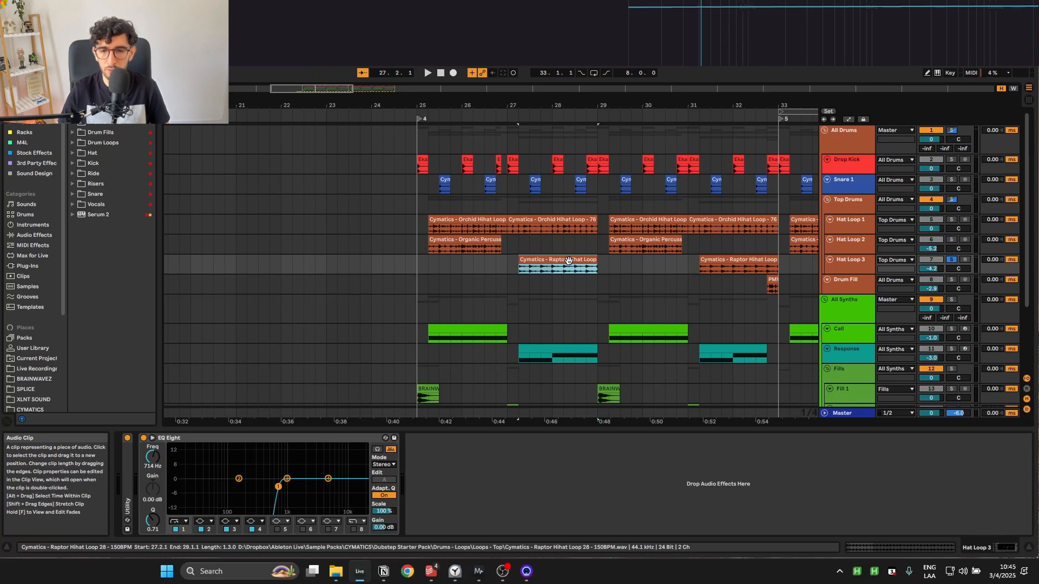
key("space")
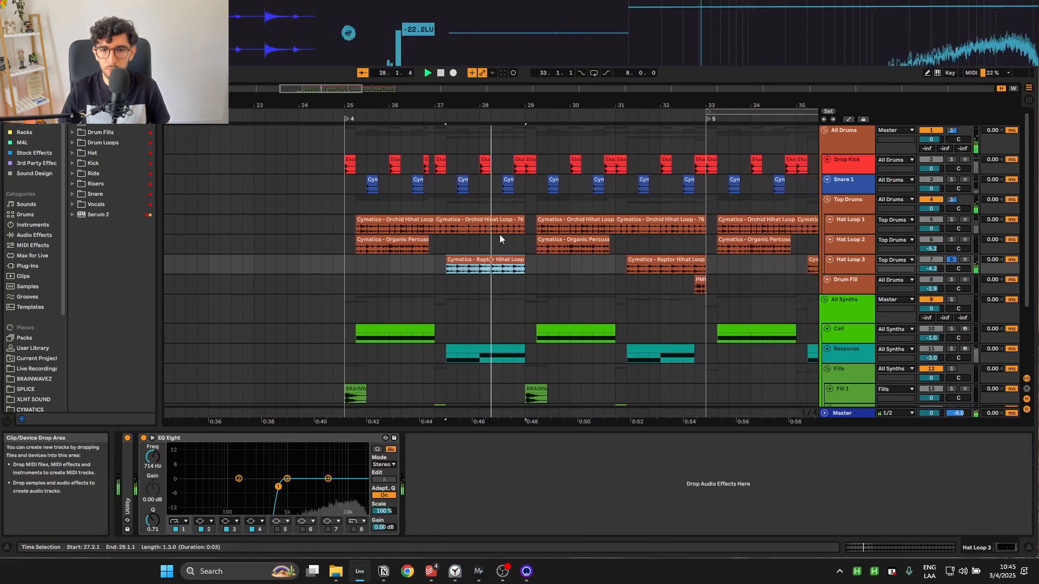
- Solo Hat Loop 1 again and play its second Orchid Hihat Loop clip from bar 27
key("space")
left_click(453, 220)
key("s")
key("space")
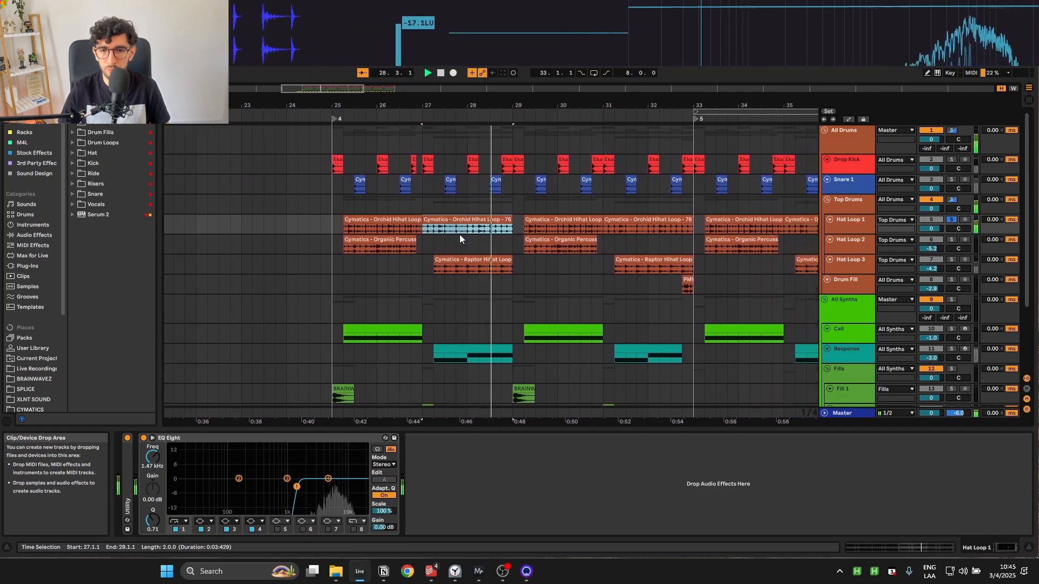
- Stop playback, clear all track solos, and return the insert marker to bar 25
key("s")
key("space")
left_click(298, 198)
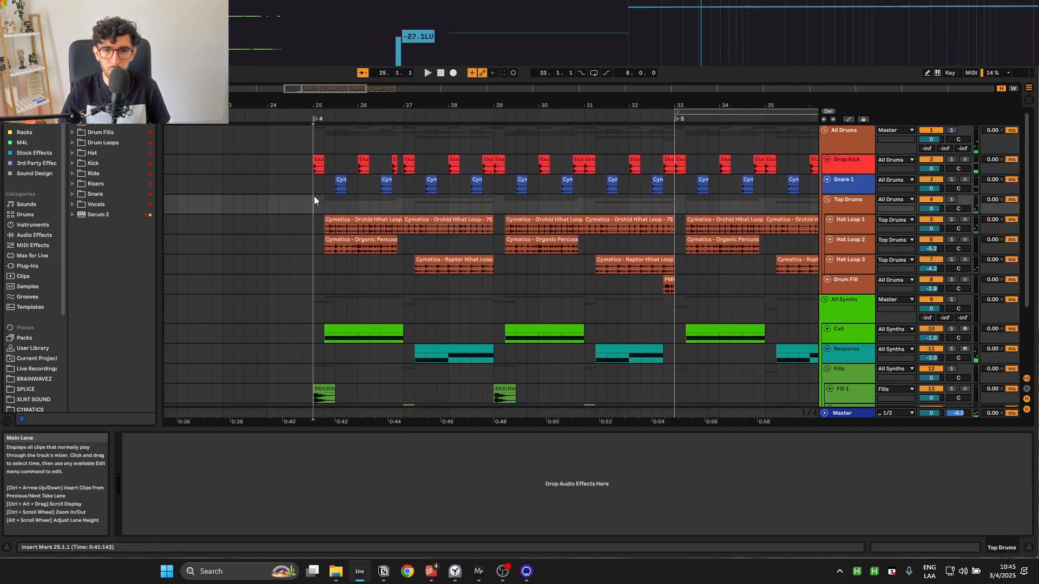
- Mute the Top Drums group and play the drop from bar 24 to hear it without hats
left_click(924, 199)
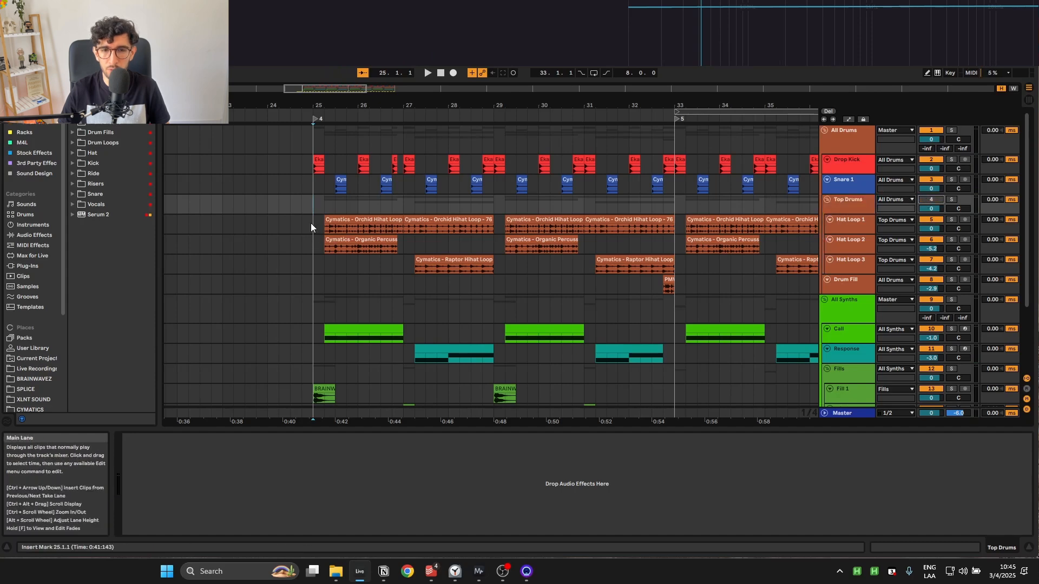
left_click(269, 203)
key("space")
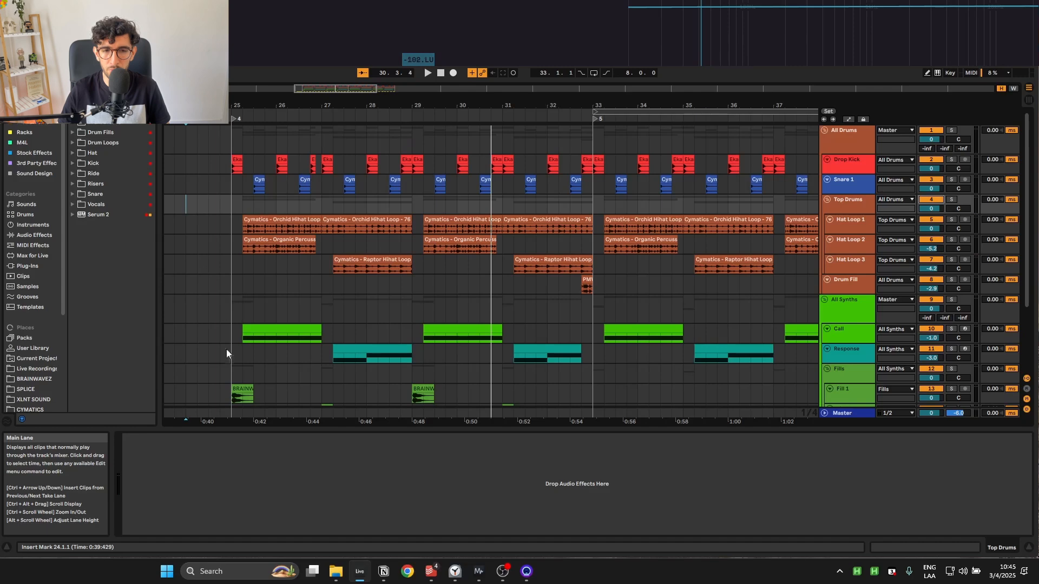
- Play the drop with the Top Drums group active, then stop and place the insert marker at 24.3
key("space")
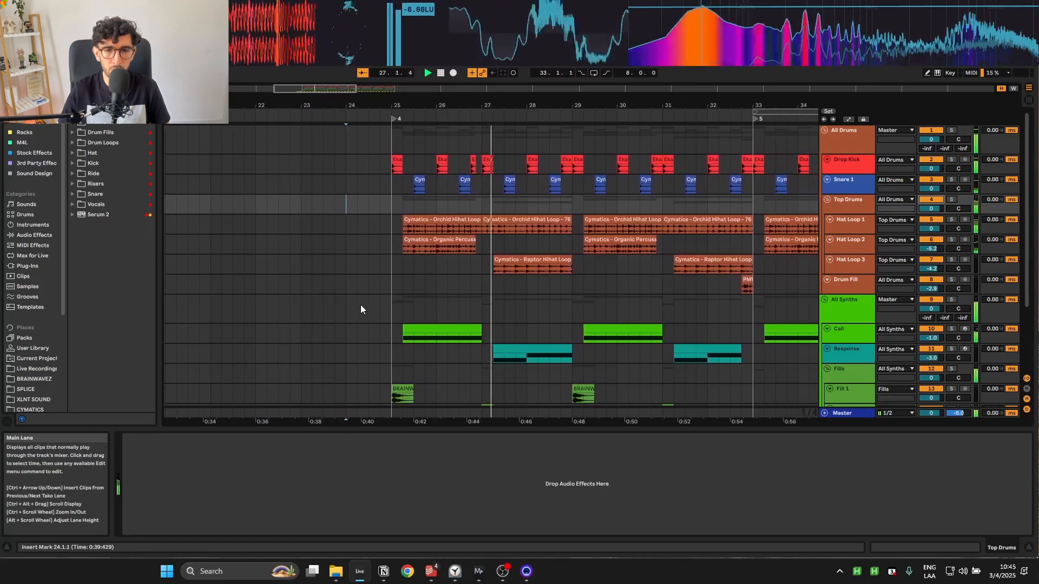
key("space")
left_click(352, 197)
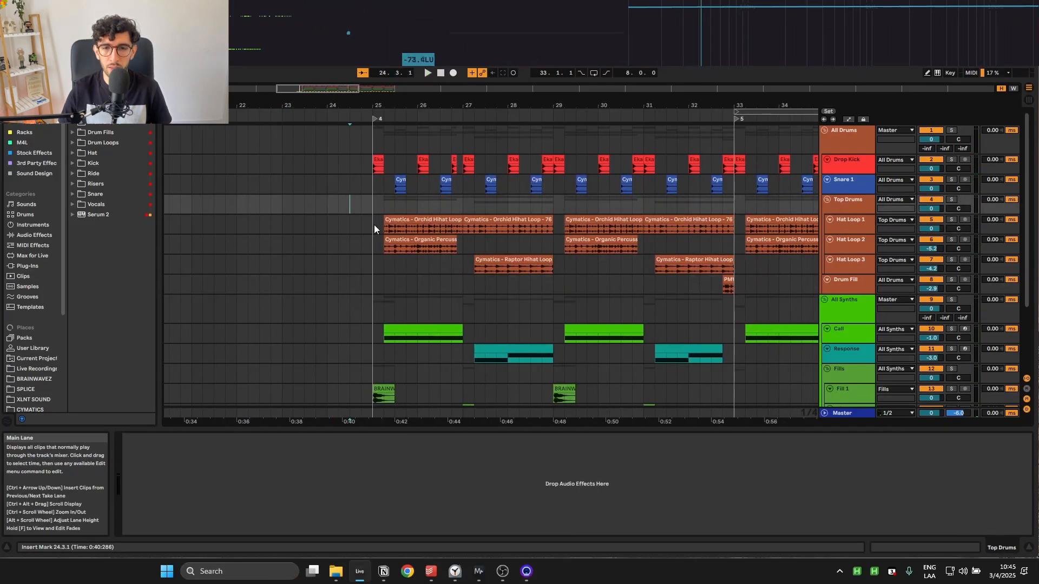
- Solo the Call track in the All Synths group and play its first clip at bar 25
scroll(374, 225, "down", 3)
scroll(374, 225, "up", 3)
scroll(374, 225, "down", 3)
scroll(375, 226, "up", 3)
scroll(374, 225, "down", 3)
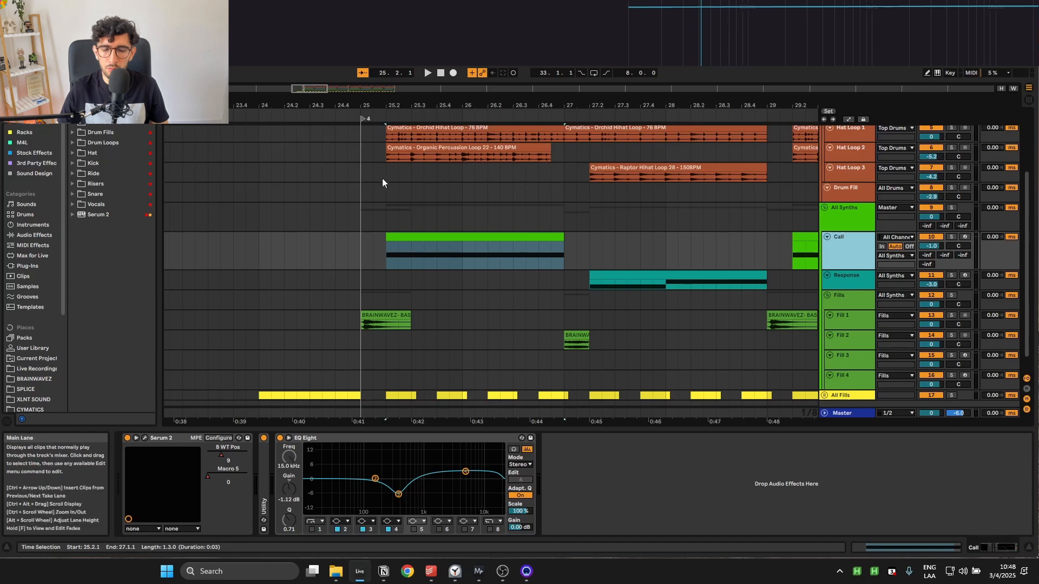
left_click(337, 173)
left_click(339, 217)
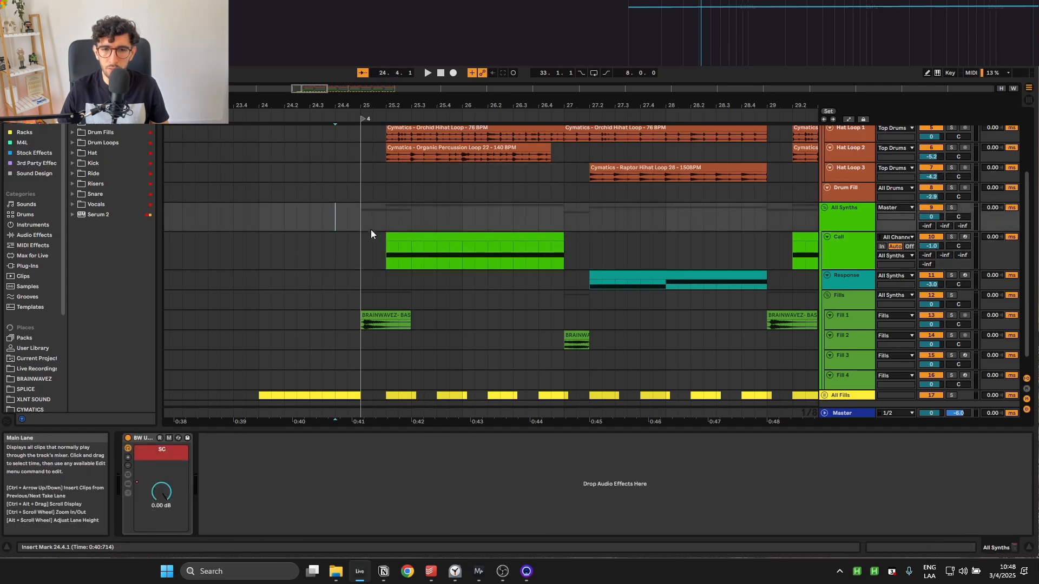
left_click(387, 237)
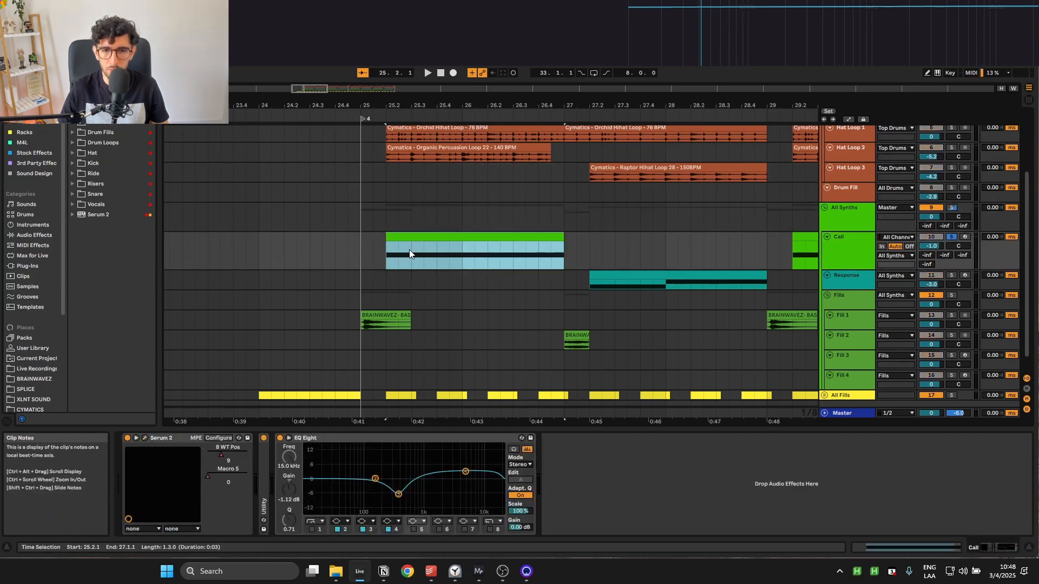
key("space")
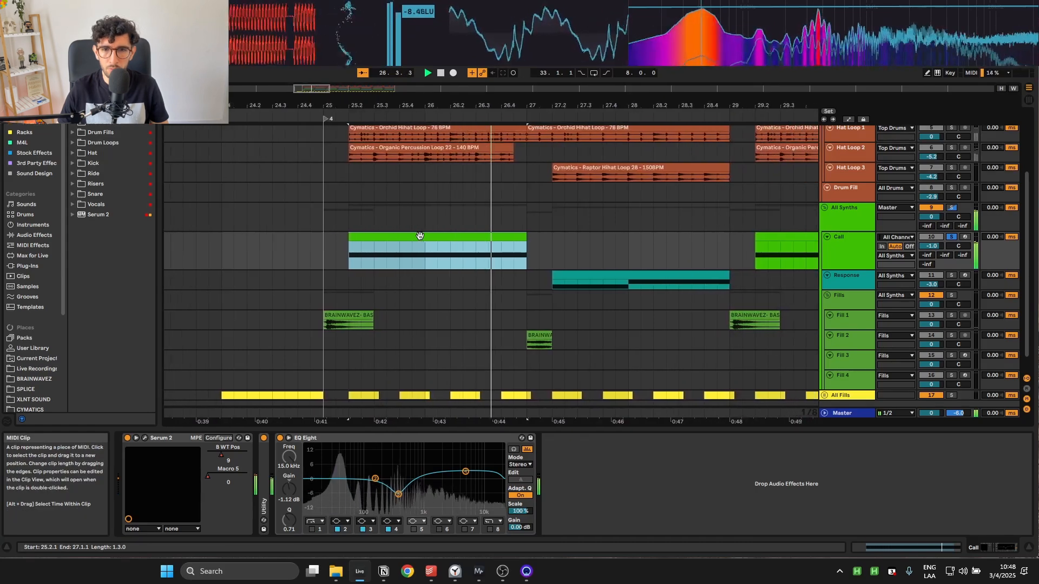
- In the Call track's Serum 2, switch off oscillator B and Noise, and inspect the effects rack
left_click(145, 439)
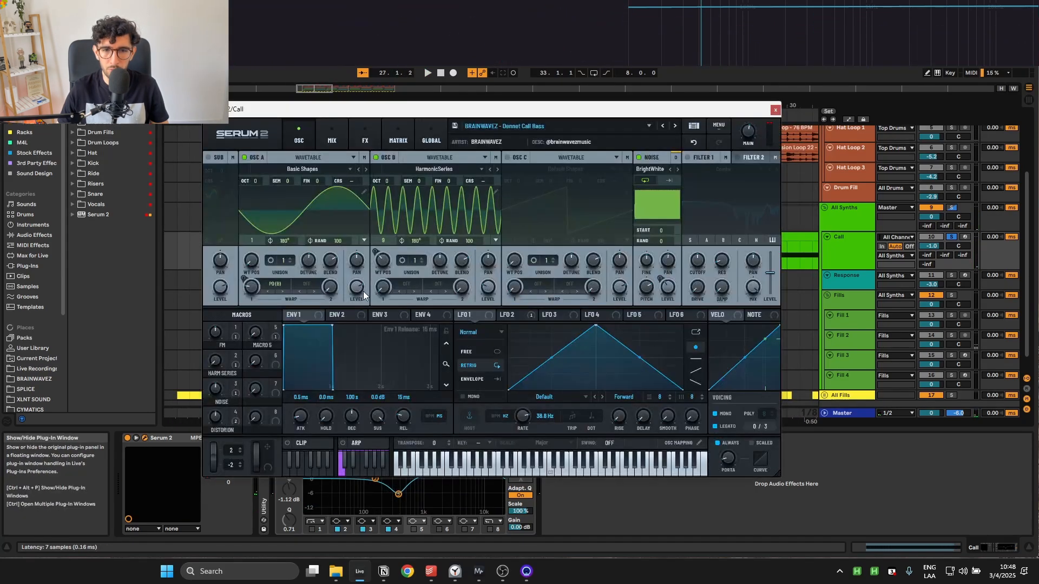
left_click(343, 131)
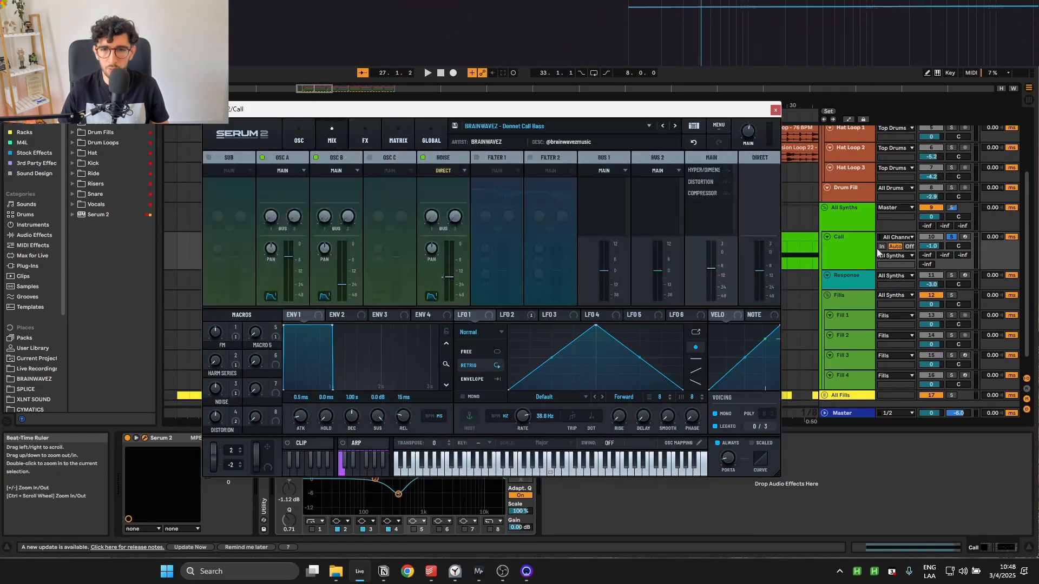
left_click(365, 130)
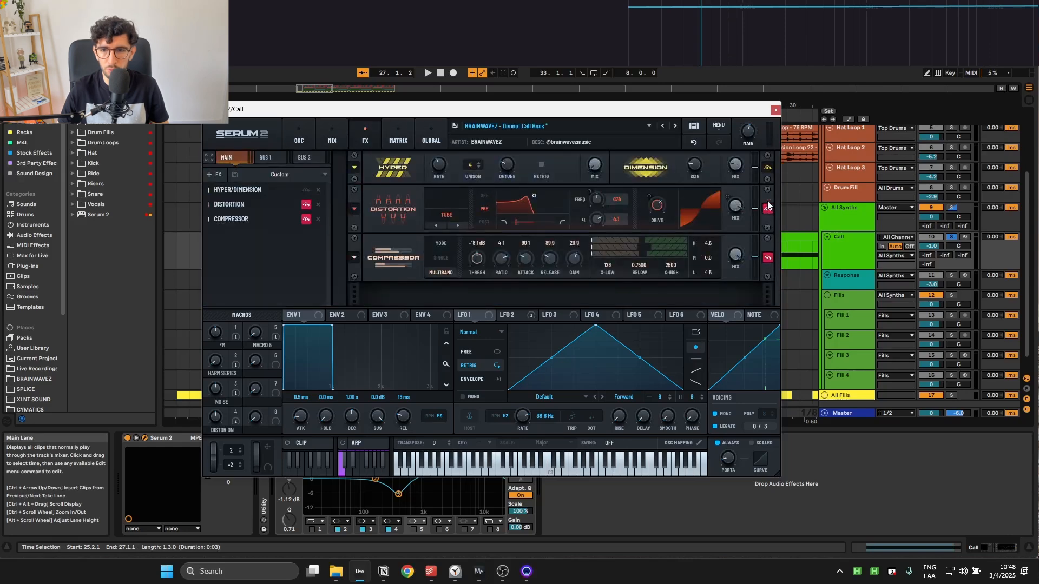
left_click(299, 138)
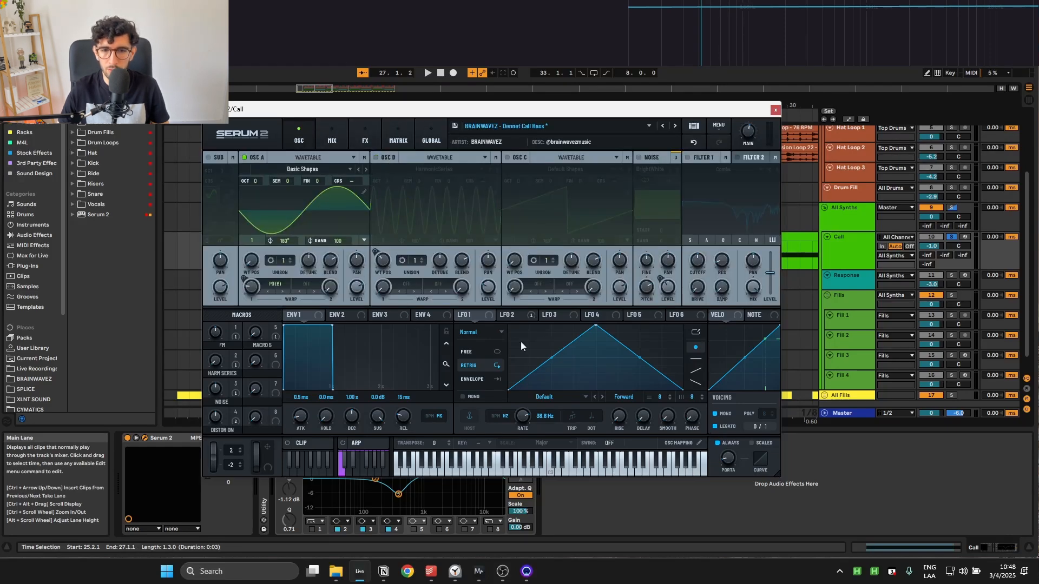
- Show LFO 2 in Serum 2 and play the Call clip with only oscillator A active
right_click(513, 316)
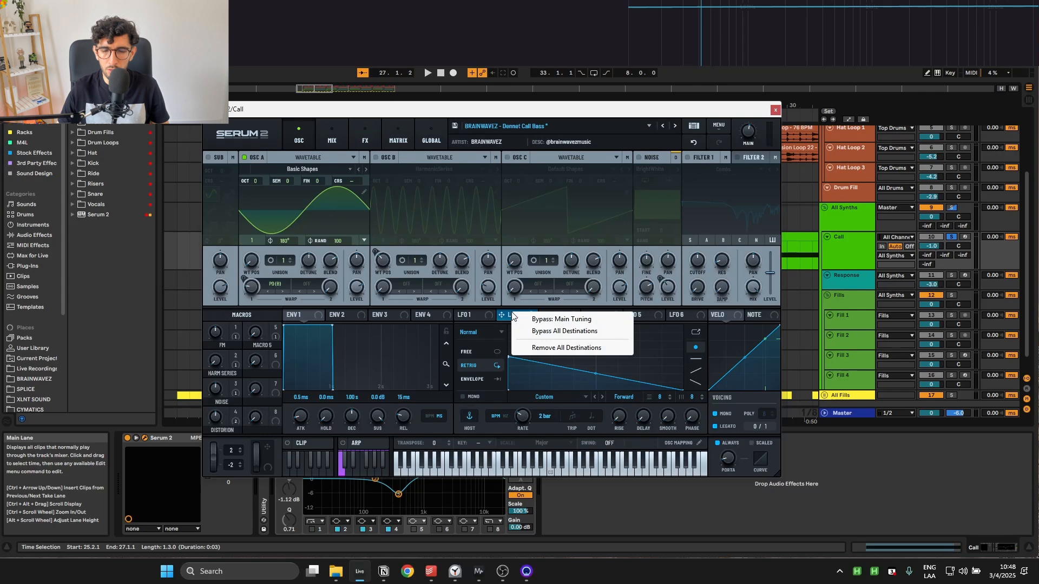
left_click(506, 315)
key("space")
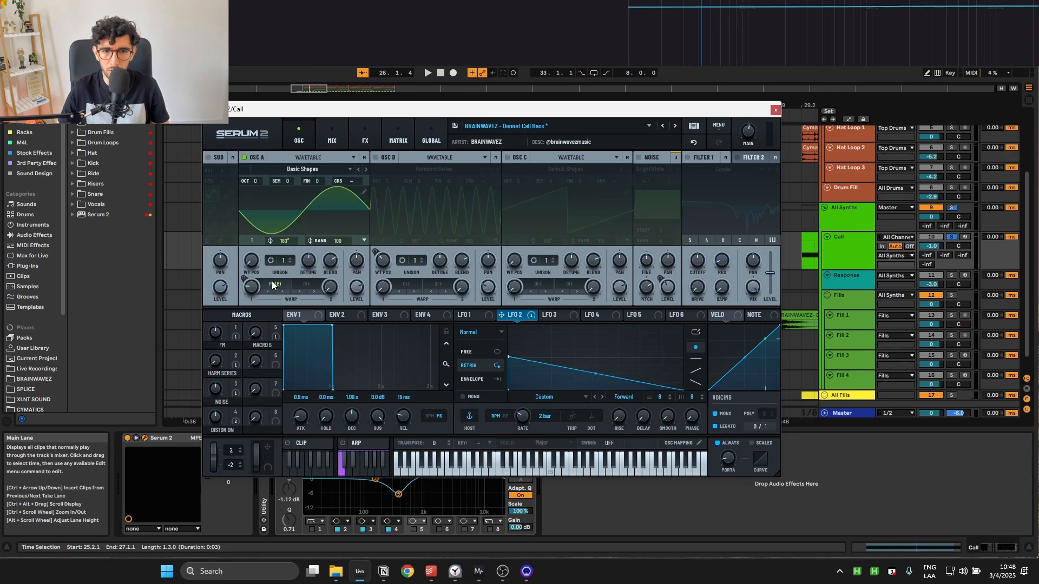
- Inspect oscillator A's warp mode and LFO 2's routing to Main Tuning, including its modulation amount in the matrix
left_click(273, 283)
mouse_move(315, 372)
left_click(529, 315)
right_click(526, 315)
left_click(515, 314)
right_click(516, 314)
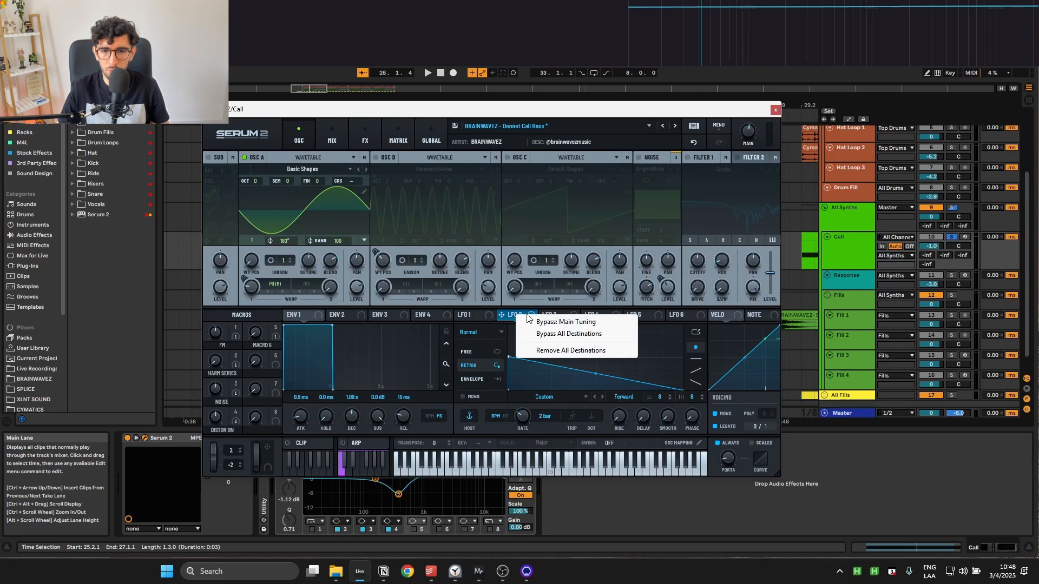
left_click(542, 374)
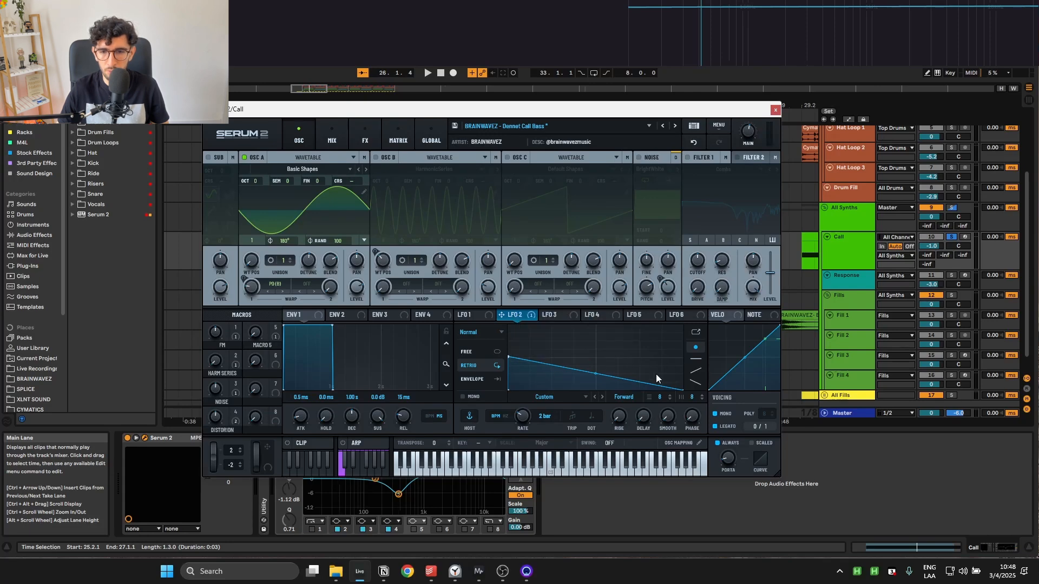
left_click(398, 136)
mouse_move(364, 176)
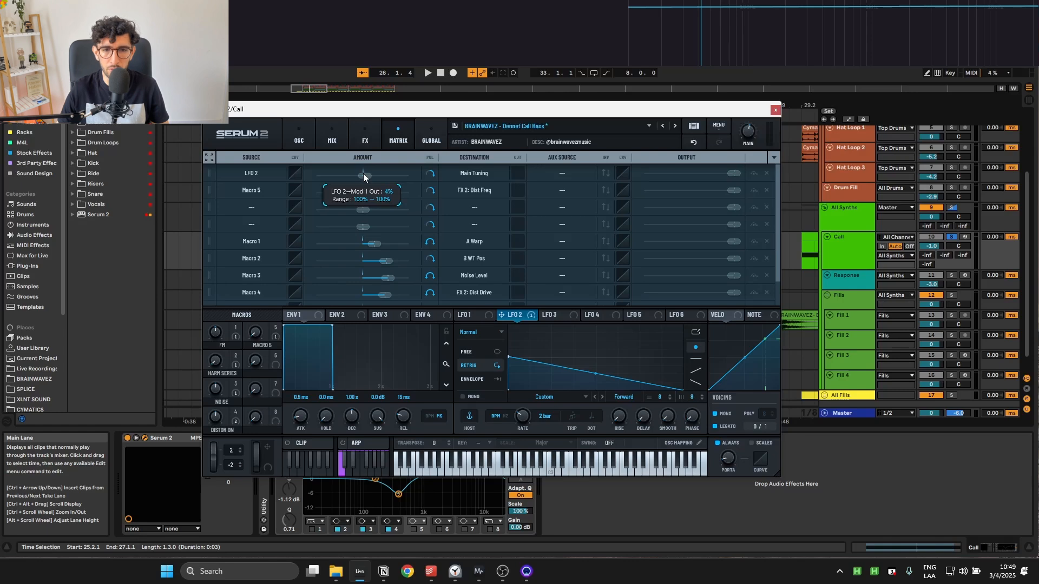
- Switch oscillator B back on in Serum 2 and play the Call clip with oscillators A and B
left_click(293, 130)
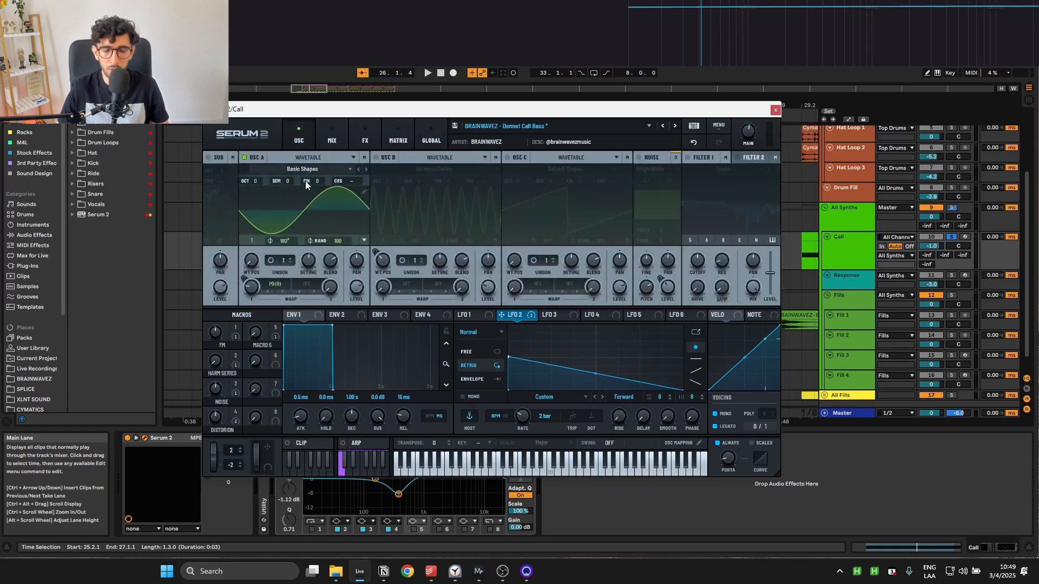
left_click(377, 158)
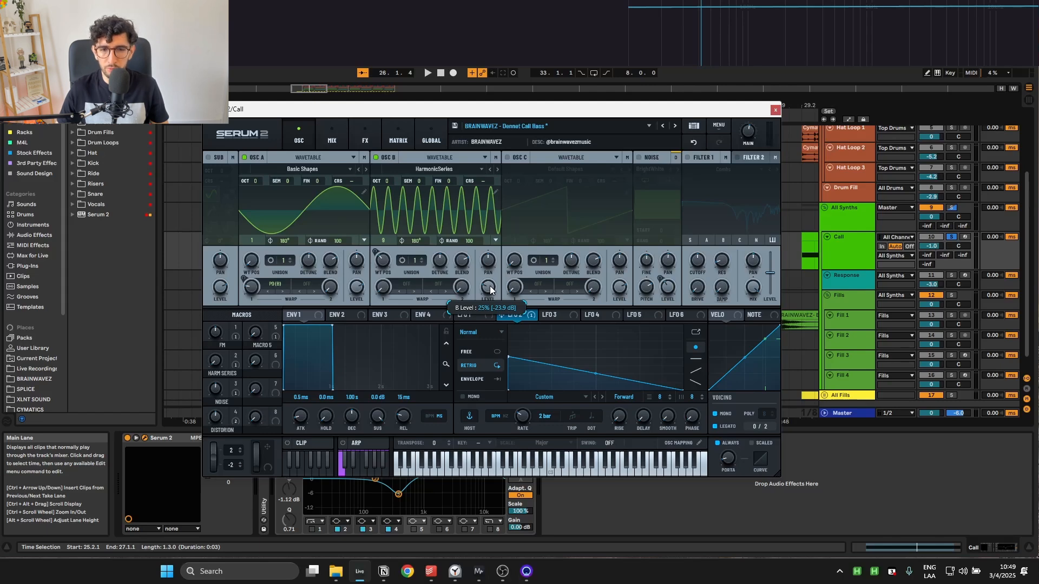
key("space")
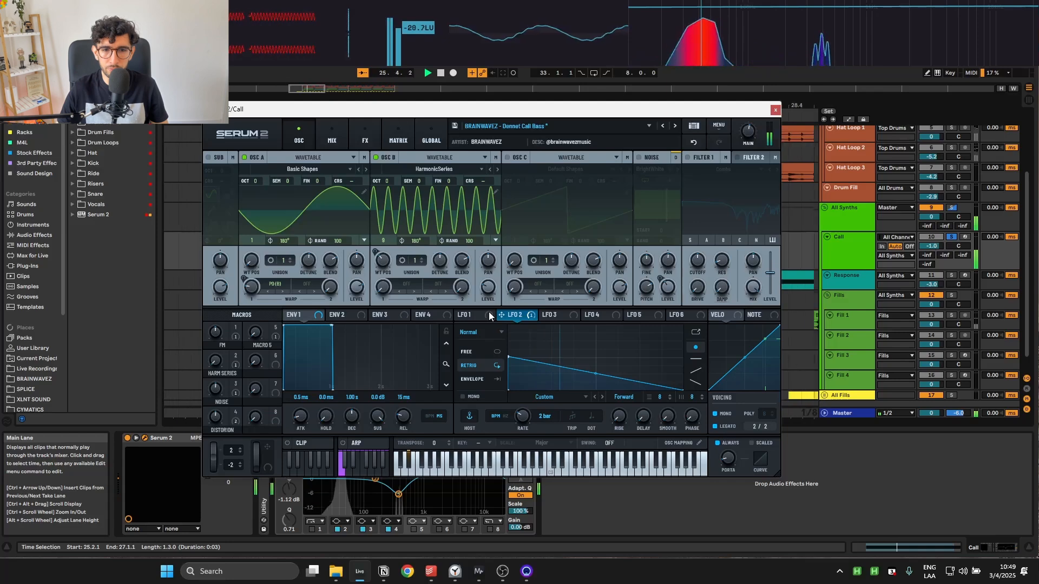
key("space")
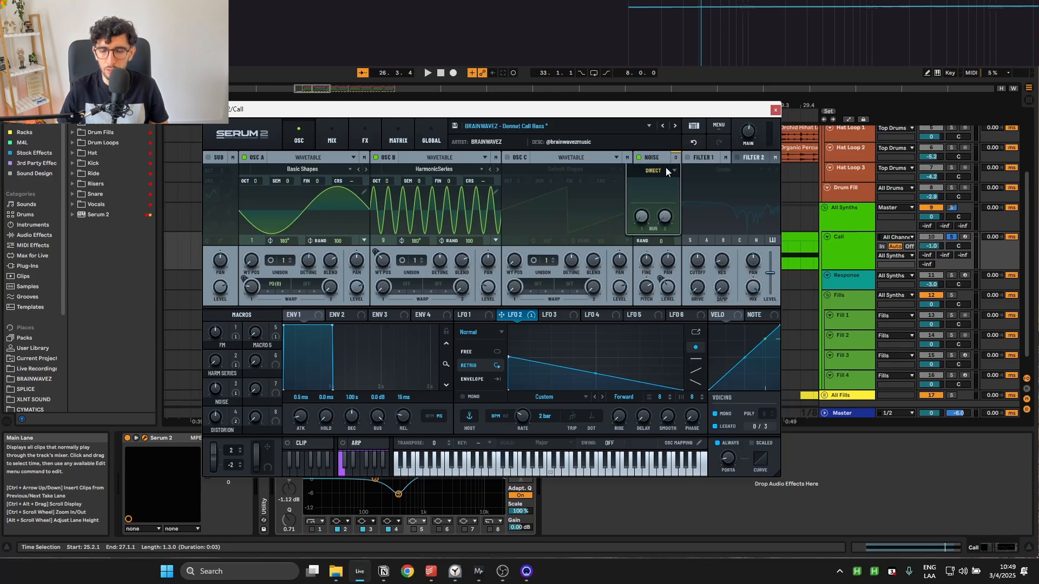
- Switch on the Noise oscillator and play the Call clip with the noise layer added
left_click(662, 156)
left_click(659, 157)
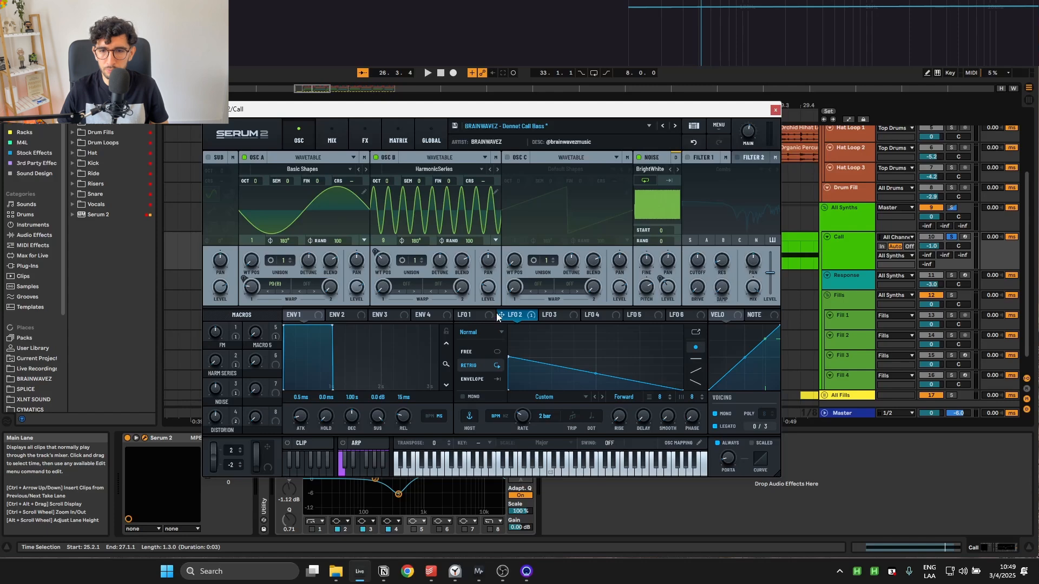
key("space")
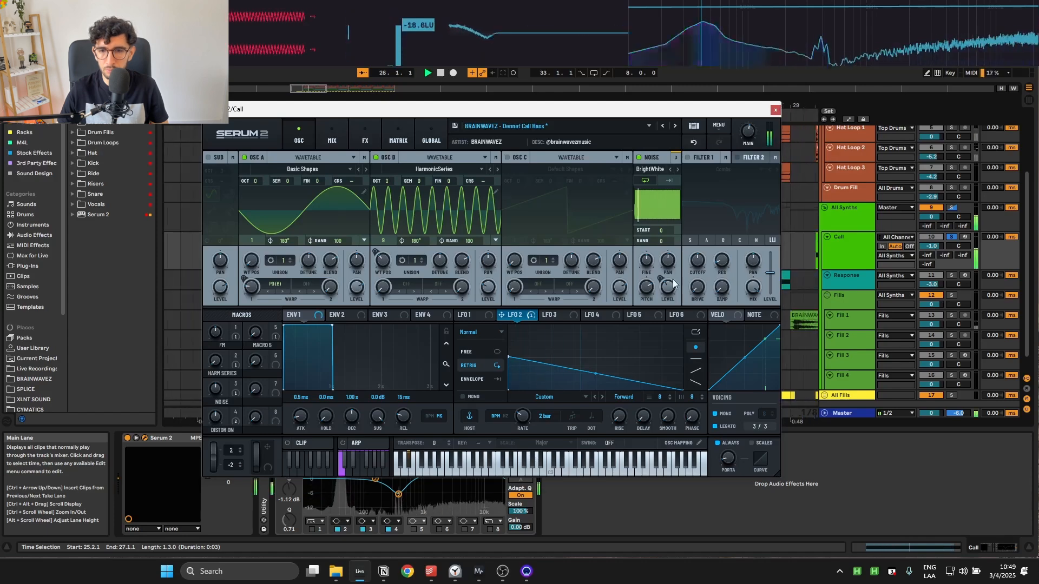
key("space")
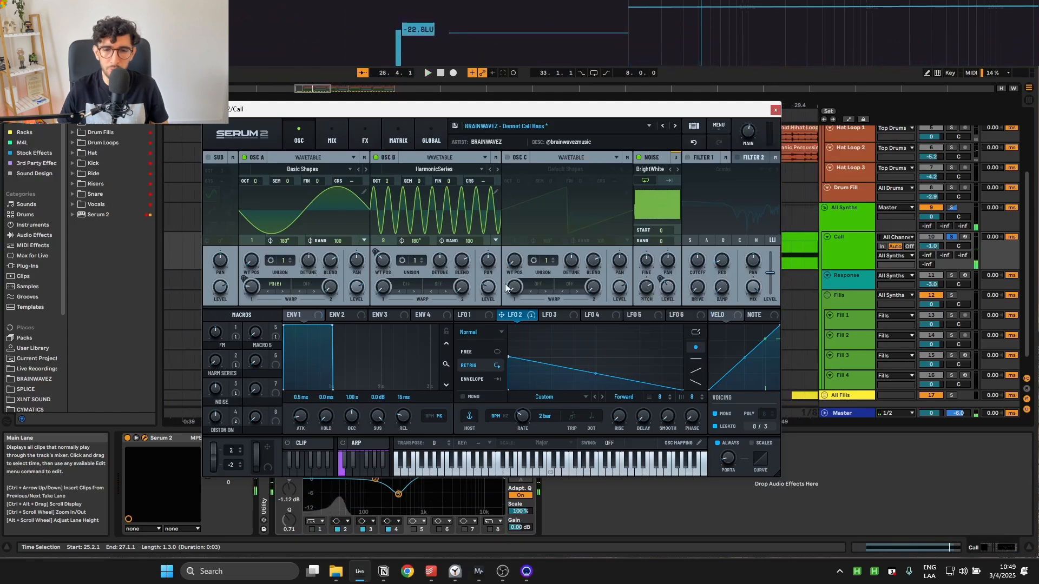
- Re-enable the Hyper/Dimension, Distortion and Compressor effects in turn, playing the Call clip to hear each addition
left_click(365, 140)
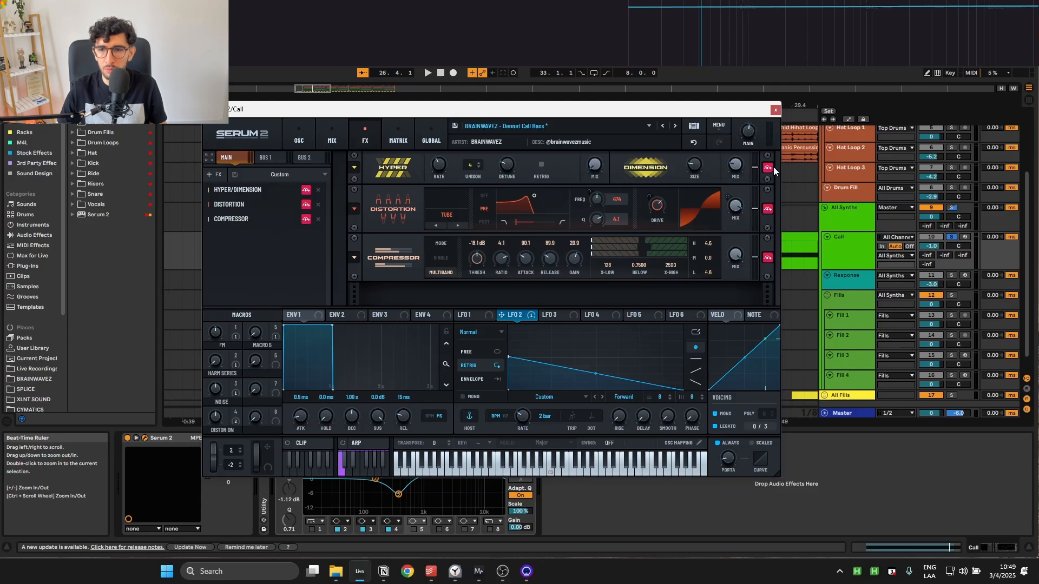
key("space")
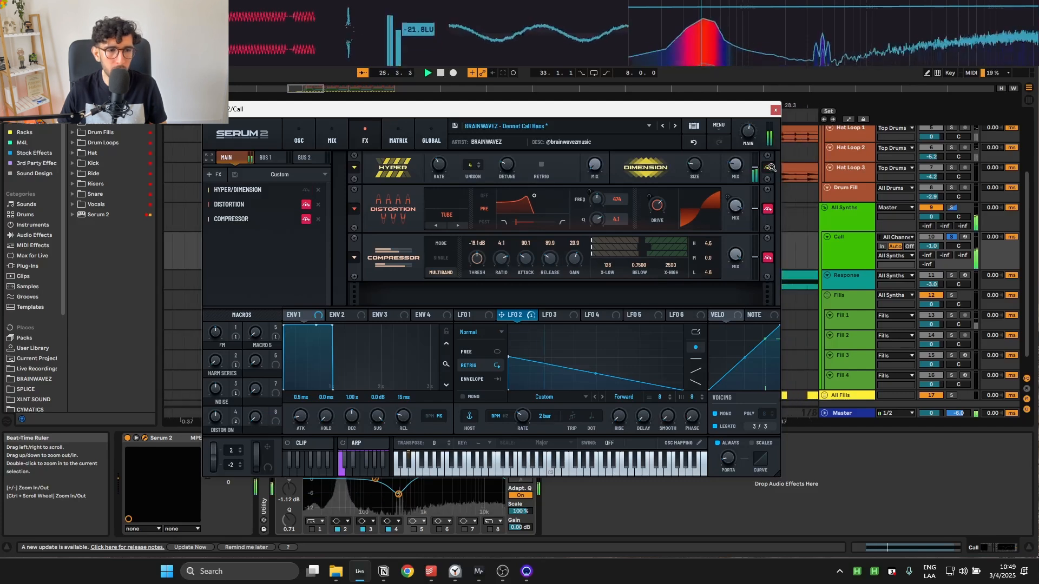
left_click(767, 210)
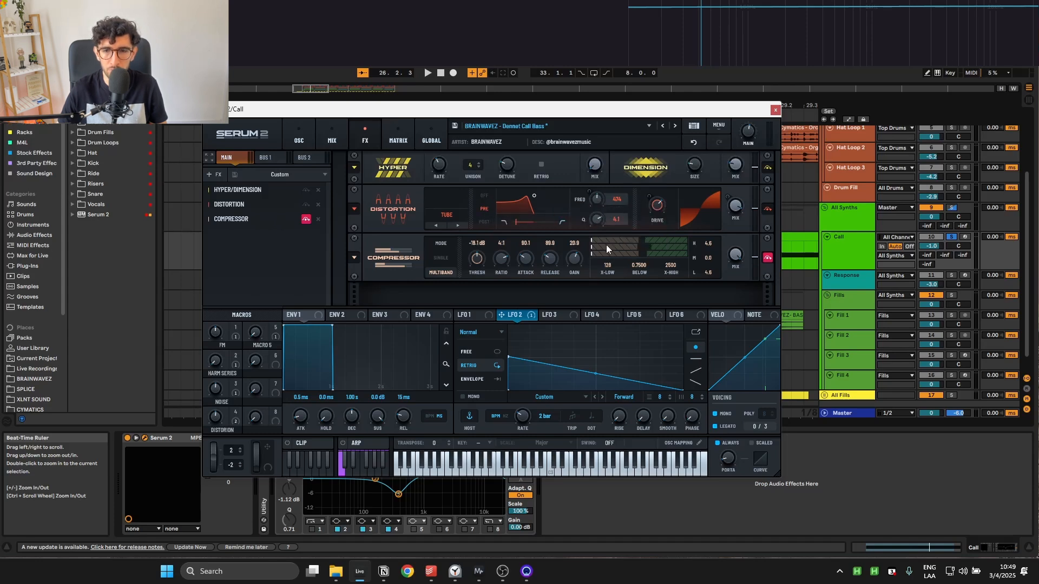
key("space")
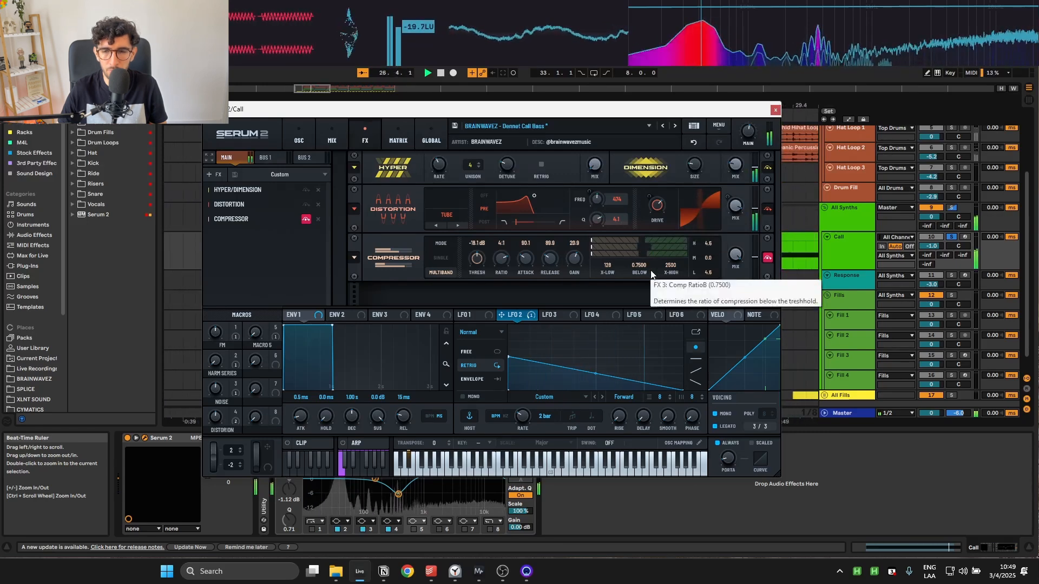
key("space")
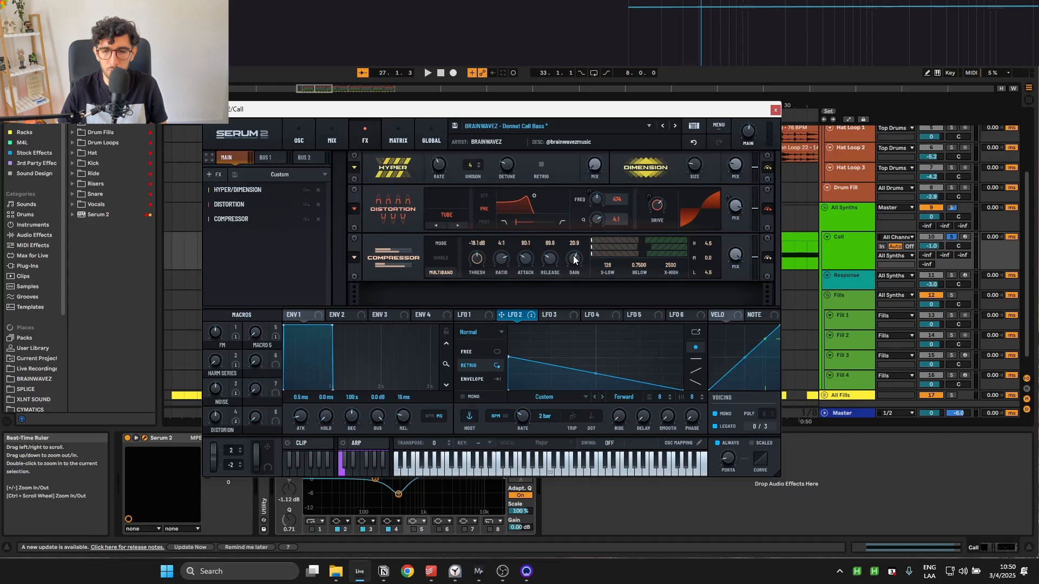
key("space")
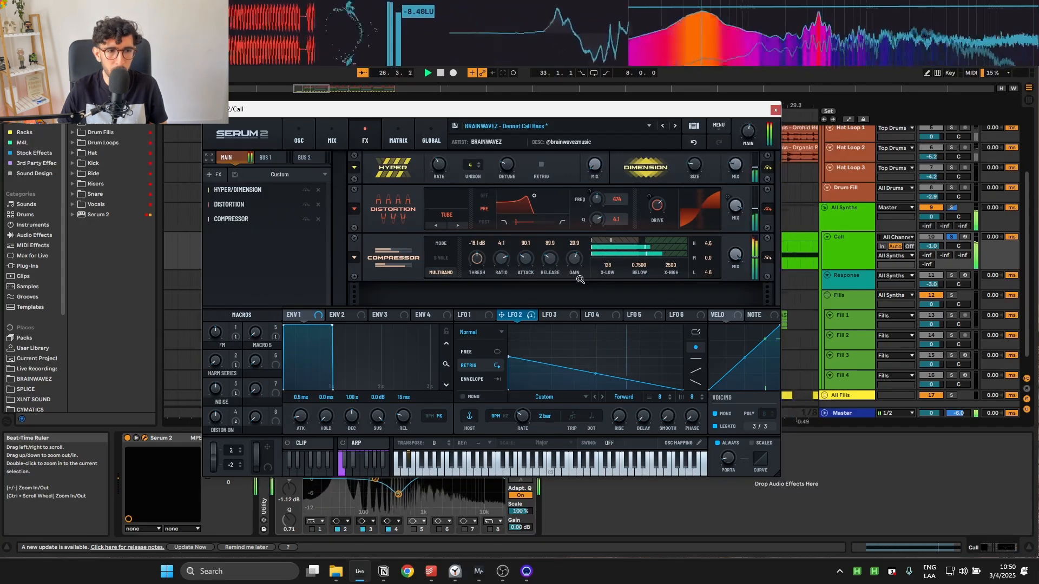
key("space")
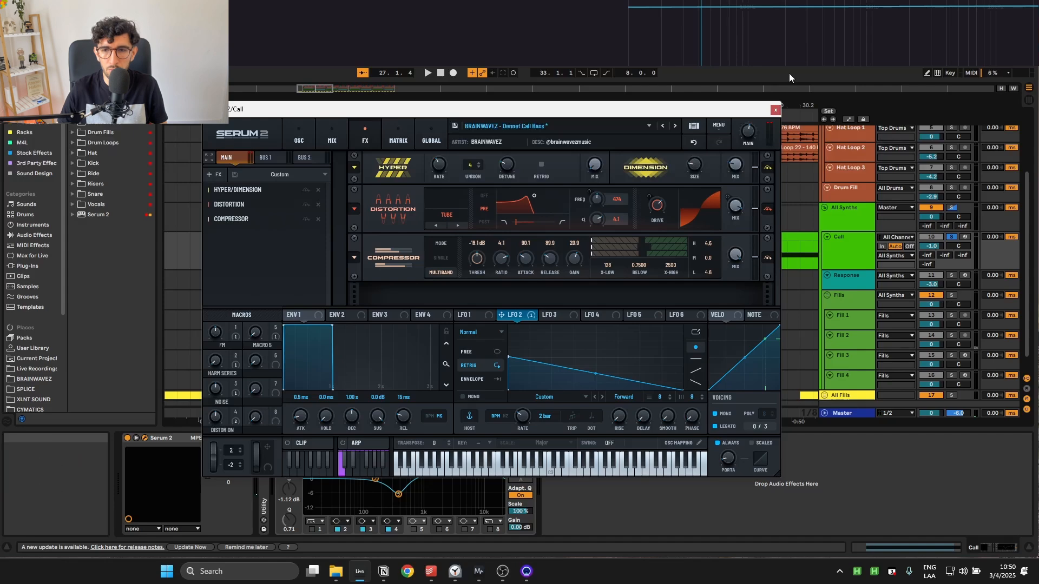
- Close the Serum 2 window and select the Call clip at bar 33
left_click(778, 112)
scroll(472, 198, "down", 3)
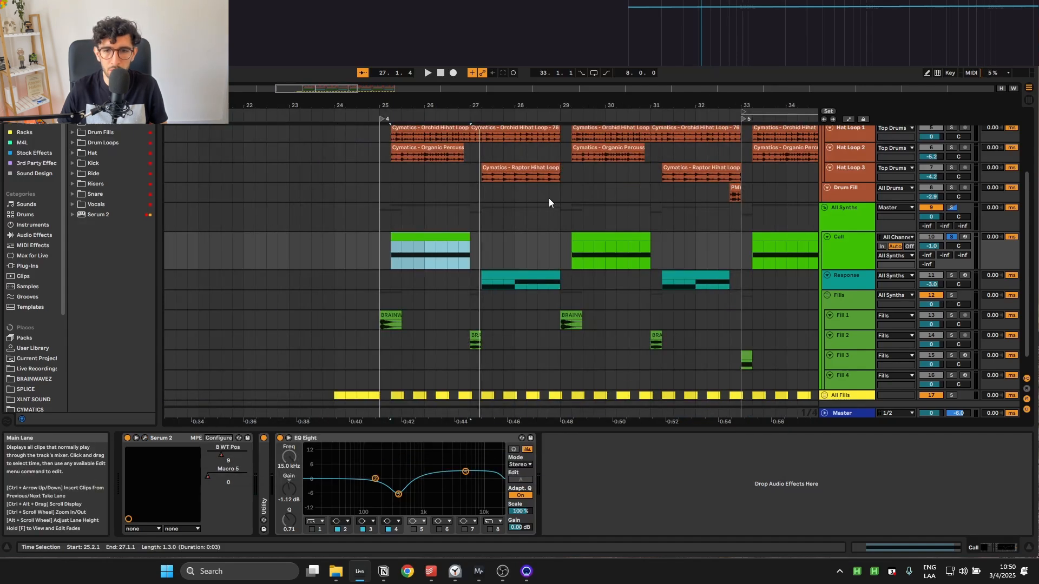
left_click_drag(610, 212, 444, 215)
left_click_drag(581, 266, 520, 280)
left_click(565, 255)
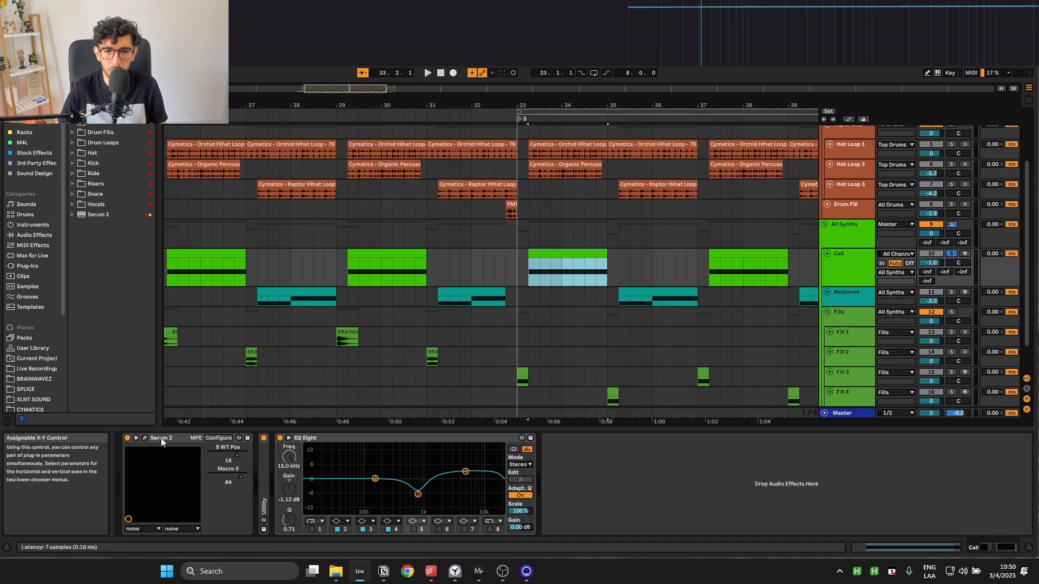
- Reopen the Call track's Serum 2, inspect its oscillators and effects rack, and move the window clear of the Call clips
left_click(145, 438)
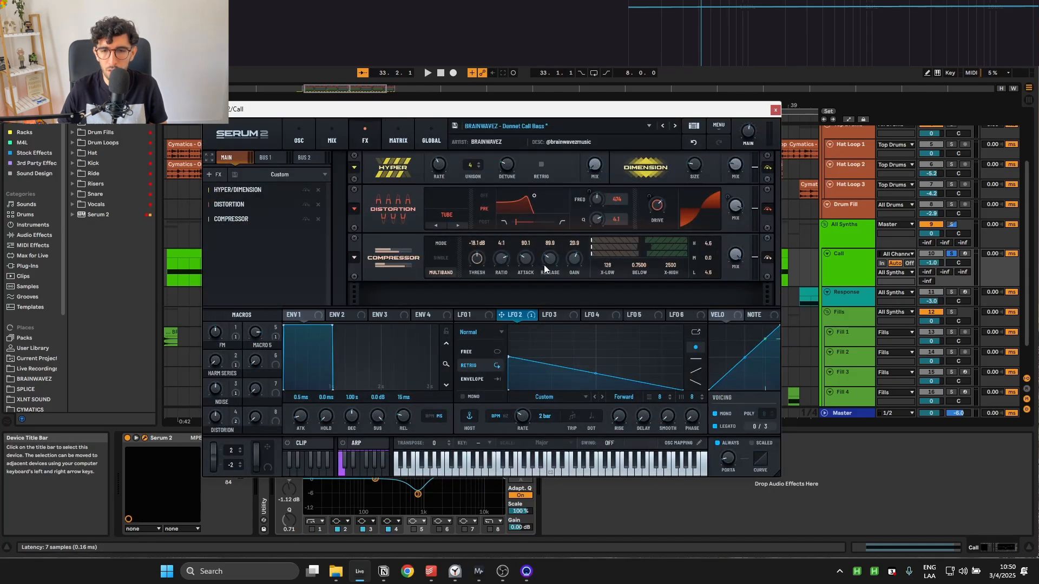
left_click(312, 134)
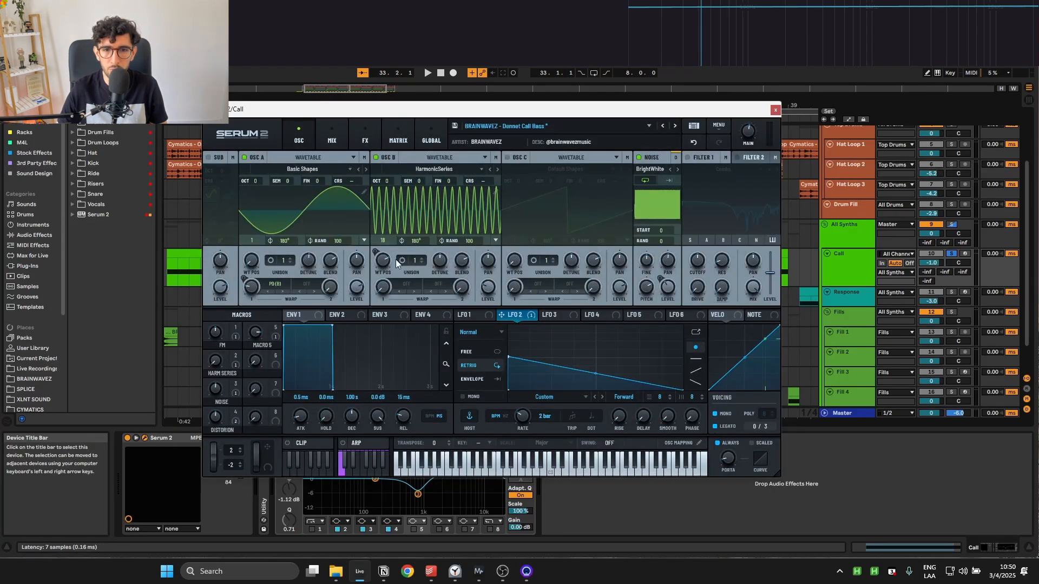
left_click(354, 141)
left_click_drag(533, 111, 542, 303)
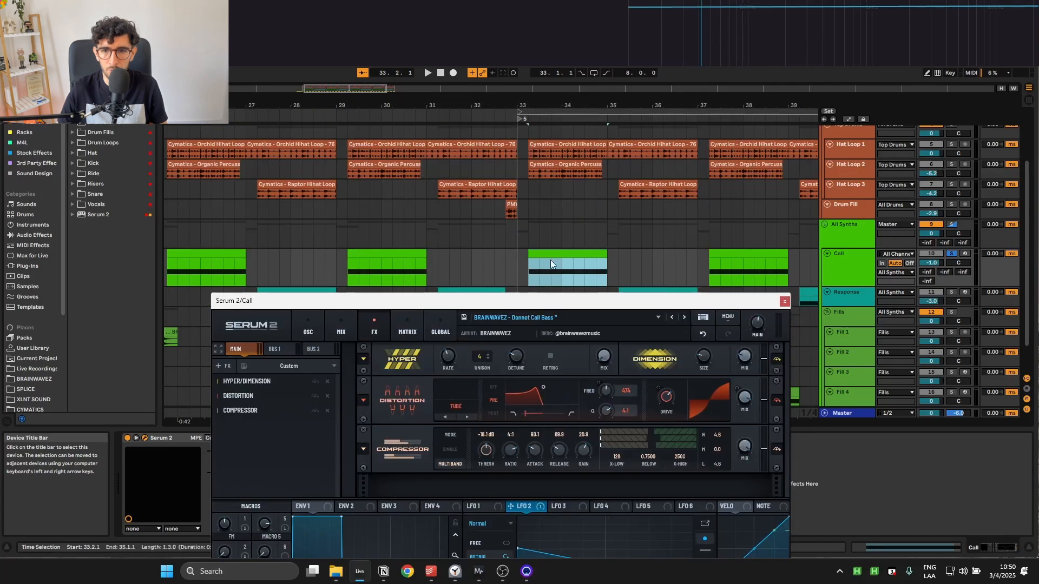
- Place the insert marker at 33.2.1 on the Call track and play the clip from there
left_click(577, 246)
key("Down")
left_click(536, 266)
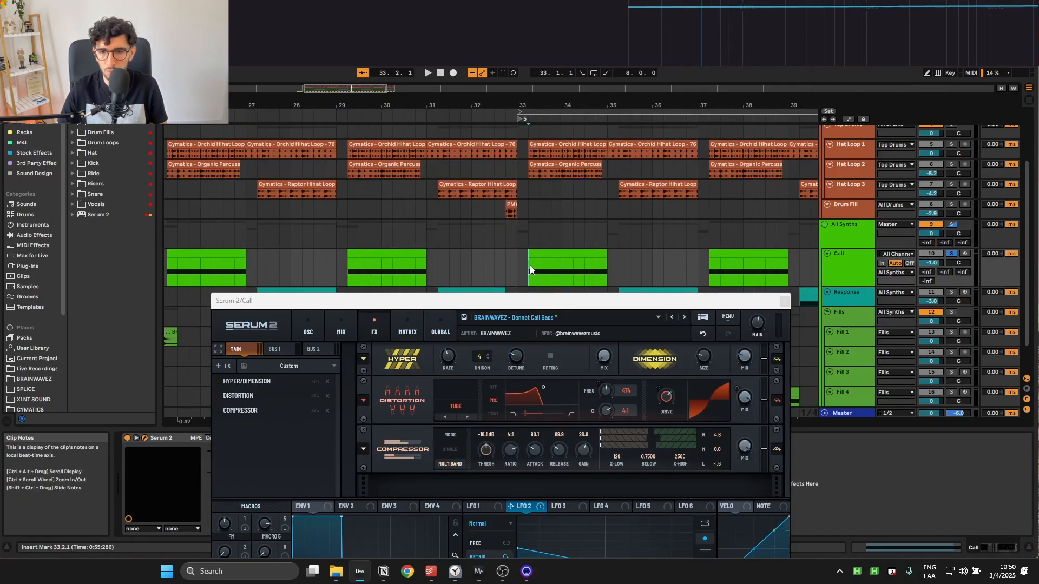
key("space")
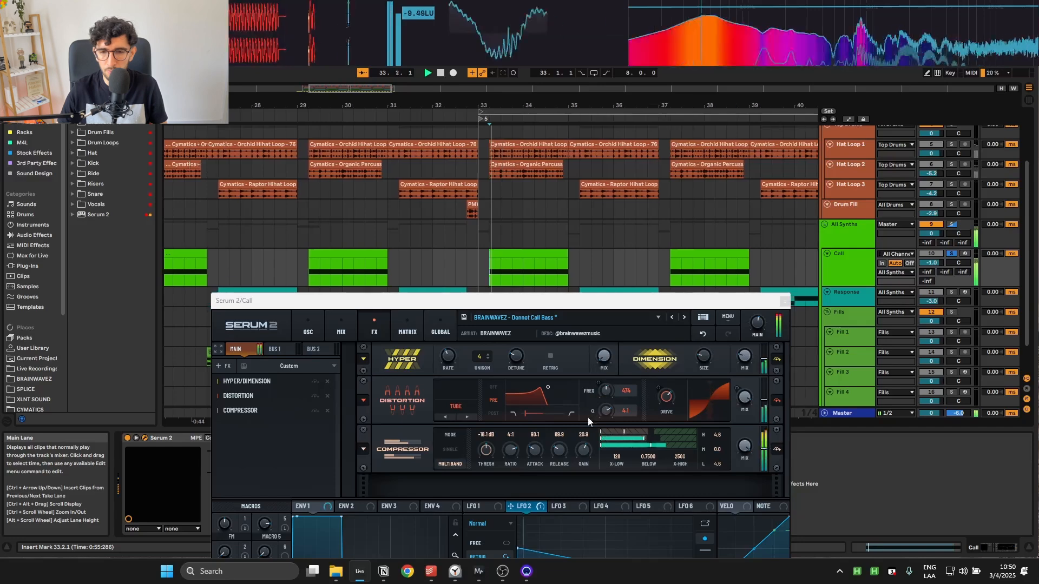
key("space")
- Move the Serum 2 window up, try Macro 5 at 75, and re-enable the overridden automation
left_click_drag(591, 302, 680, 123)
left_click_drag(241, 478, 237, 478)
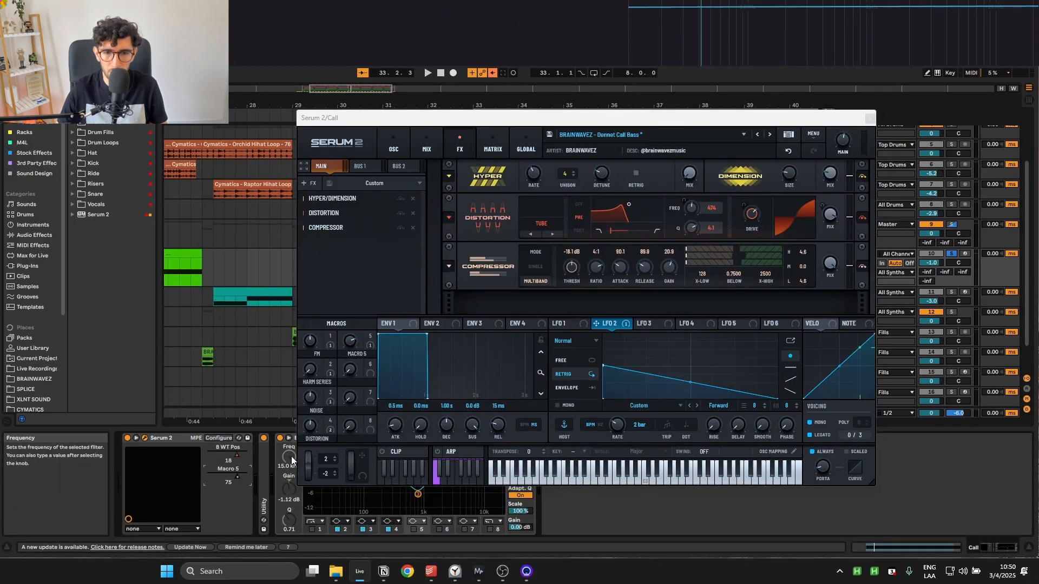
left_click(492, 73)
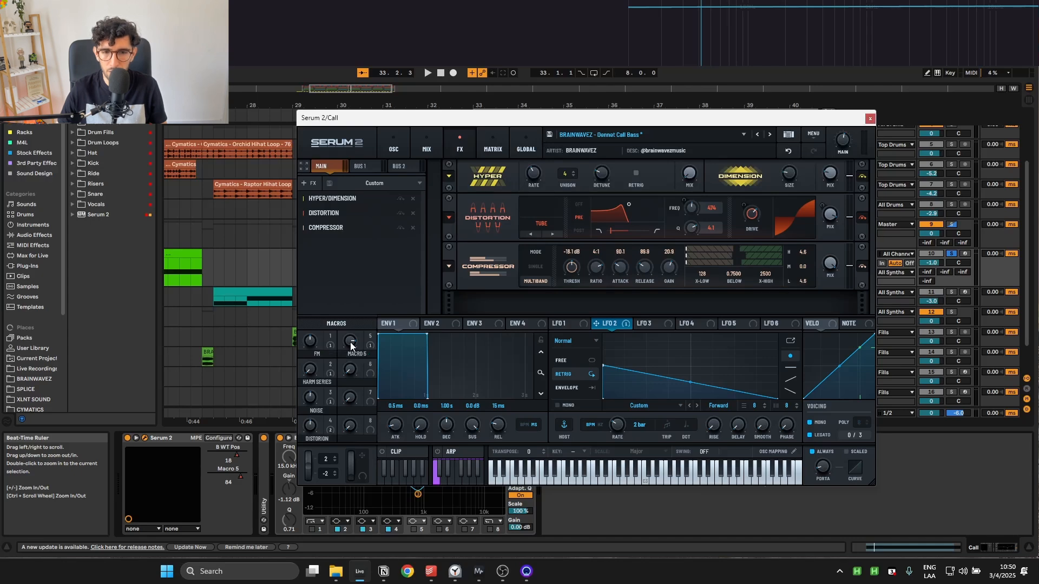
- Play the Call clip and inspect the modulator assigned to the Distortion effect's frequency
key("space")
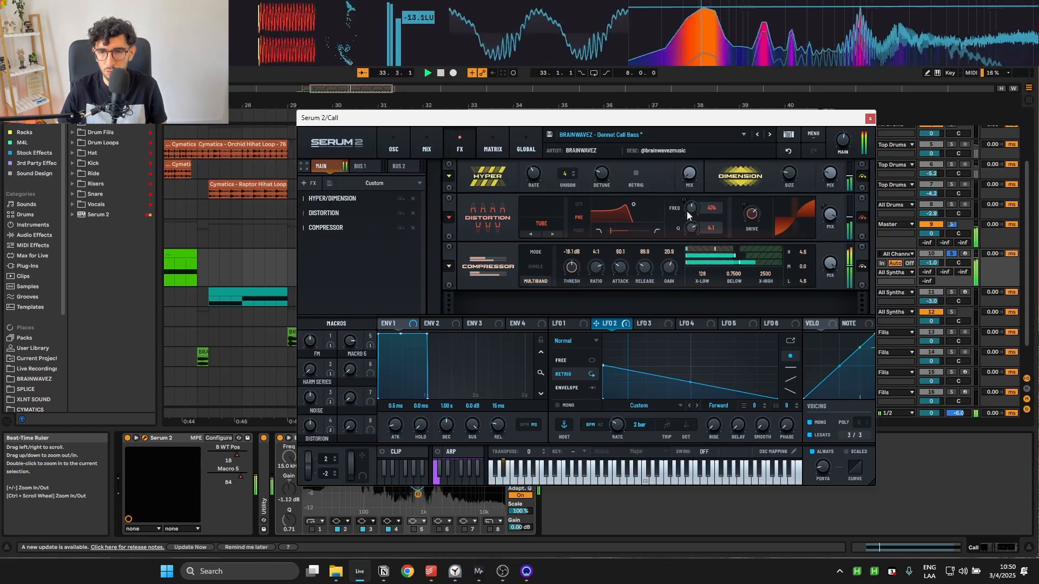
mouse_move(692, 208)
key("space")
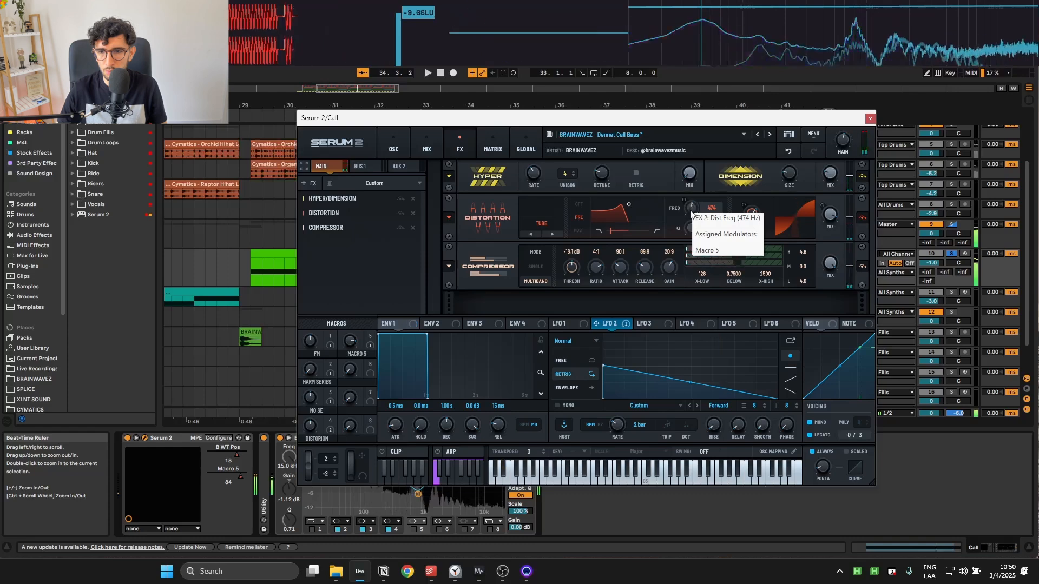
- Close Serum 2 and play the Call clip at bar 33 in the arrangement
left_click(870, 118)
key("space")
scroll(586, 296, "down", 2)
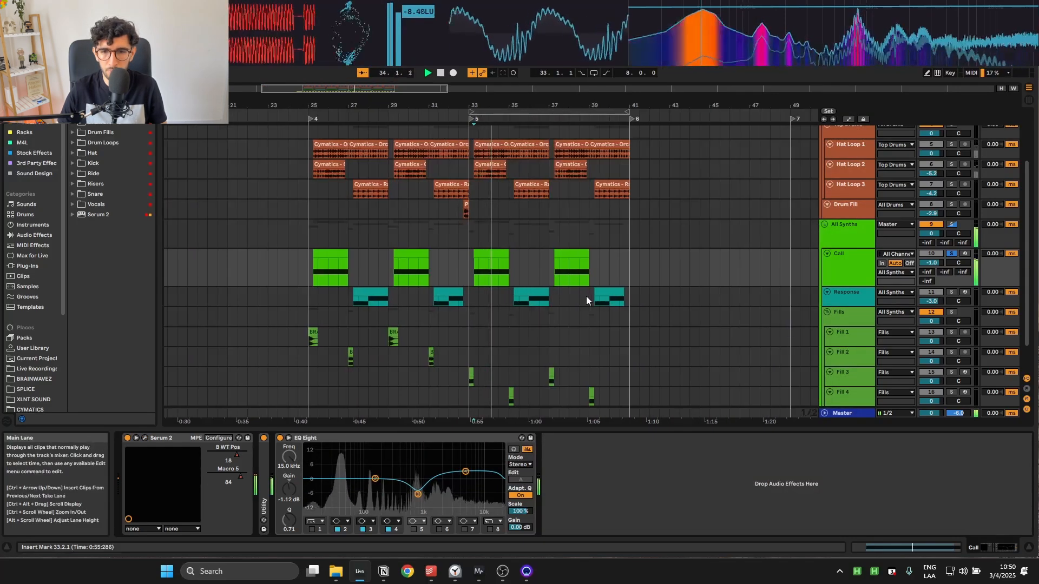
scroll(484, 309, "up", 2)
key("space")
- Select the Call clip at bar 25 and play it while examining band 3 of EQ Eight
scroll(447, 309, "down", 3)
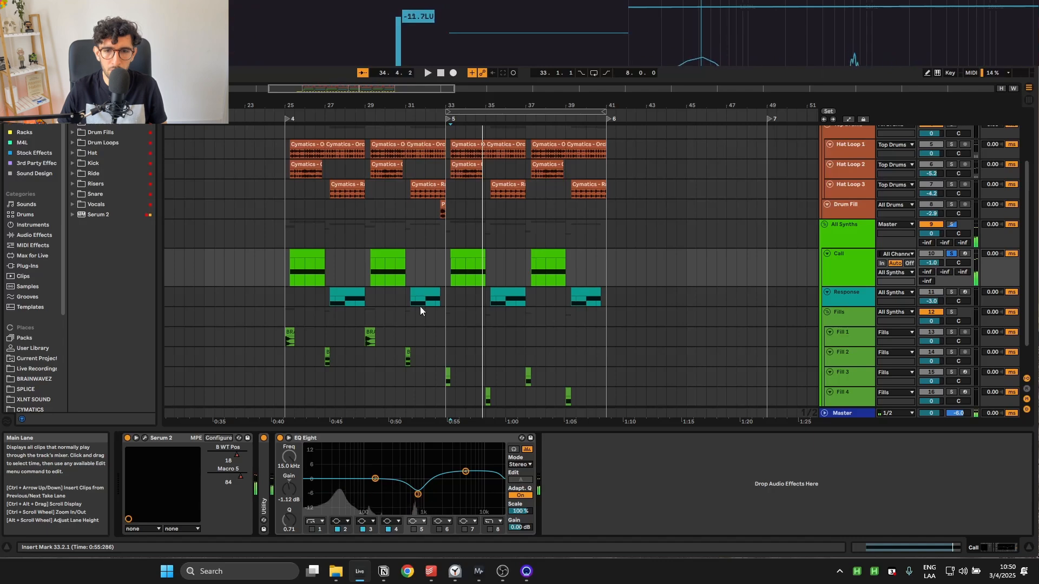
left_click(399, 256)
scroll(374, 254, "up", 3)
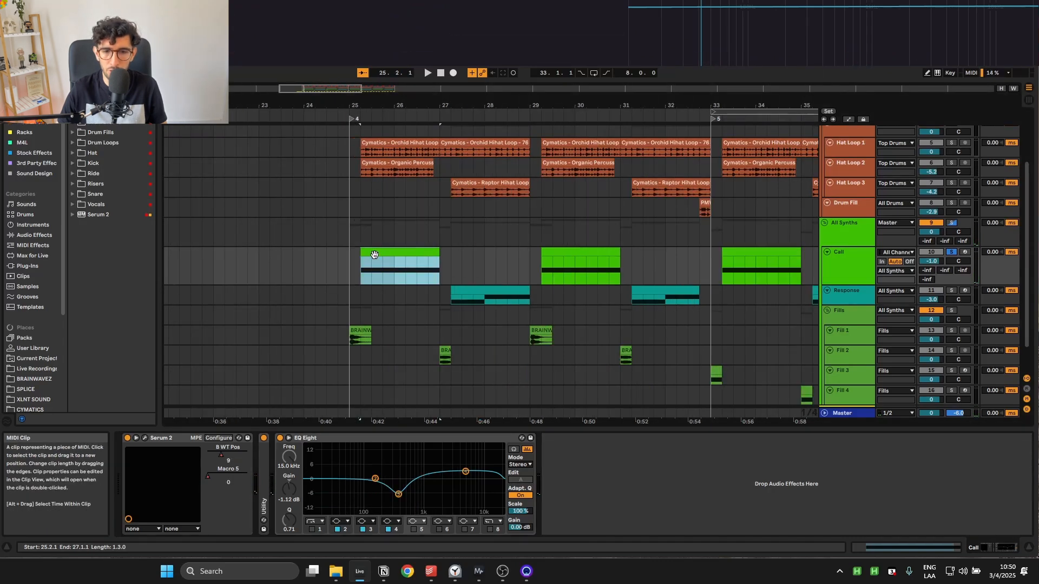
left_click(398, 494)
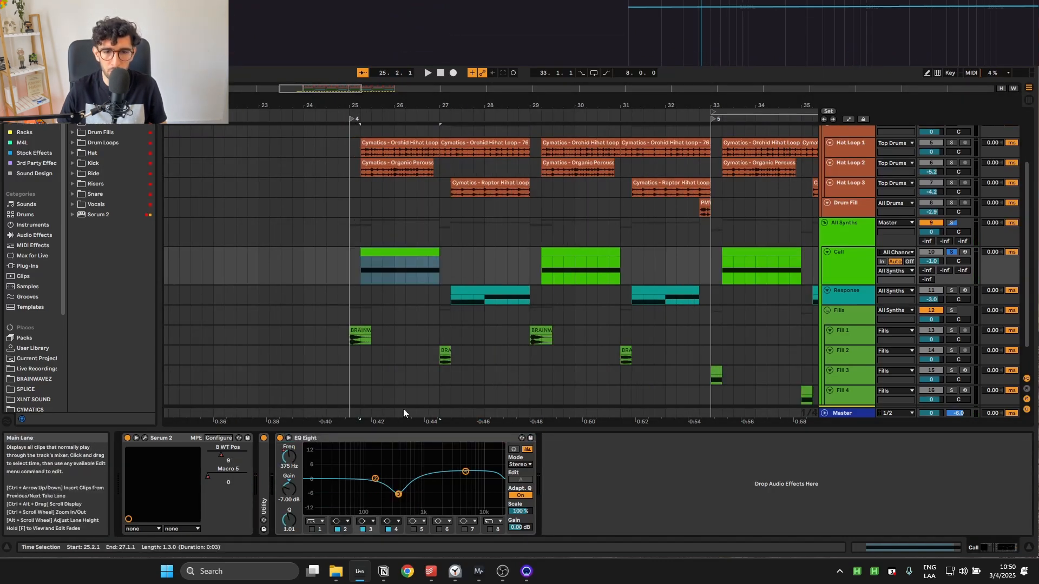
key("space")
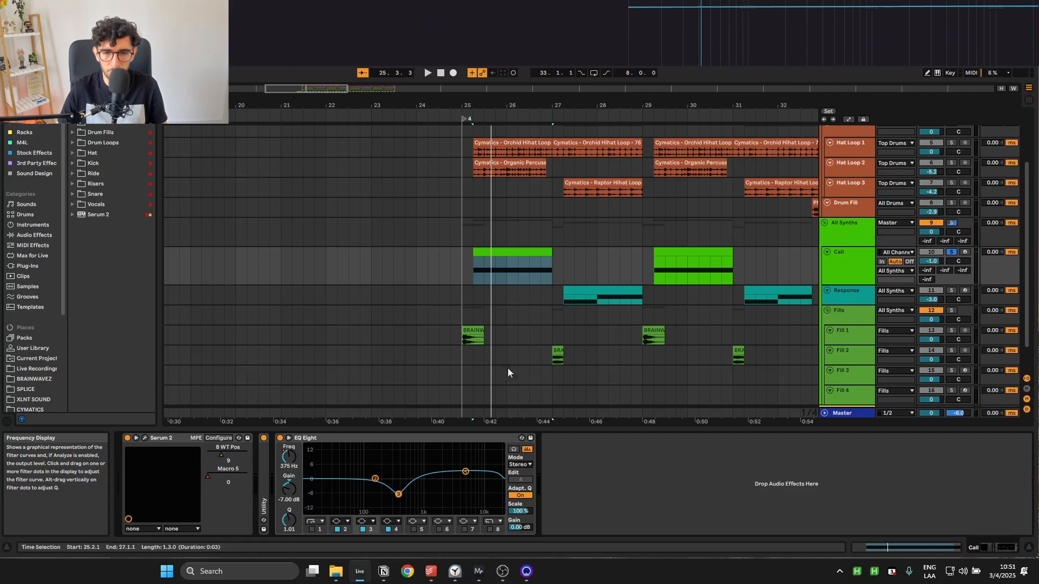
left_click(483, 250)
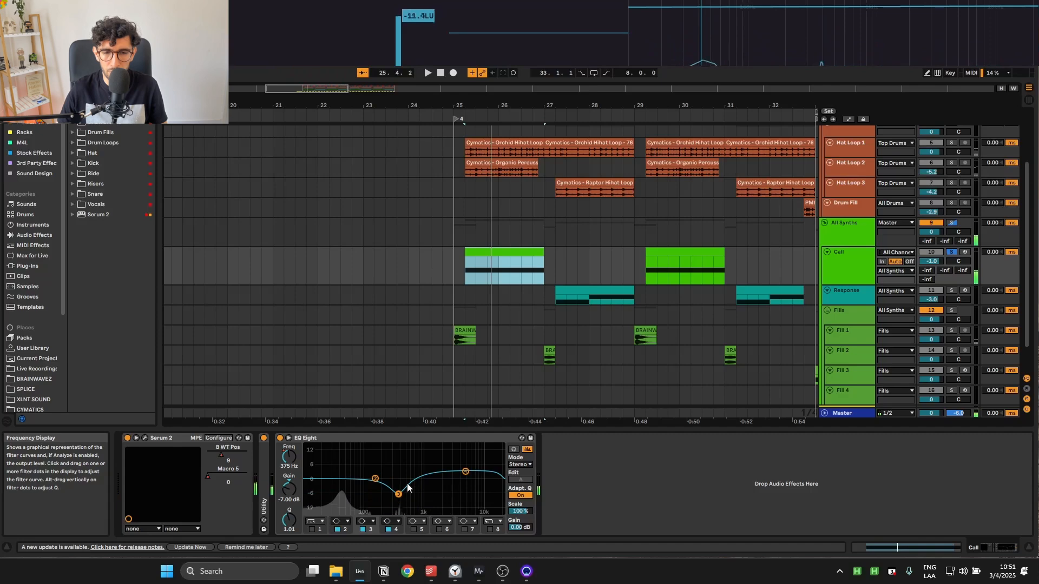
- Select the Call clip at bar 33 and play it while examining EQ Eight's bands 3 and 4
scroll(536, 325, "right", 5)
left_click(548, 264)
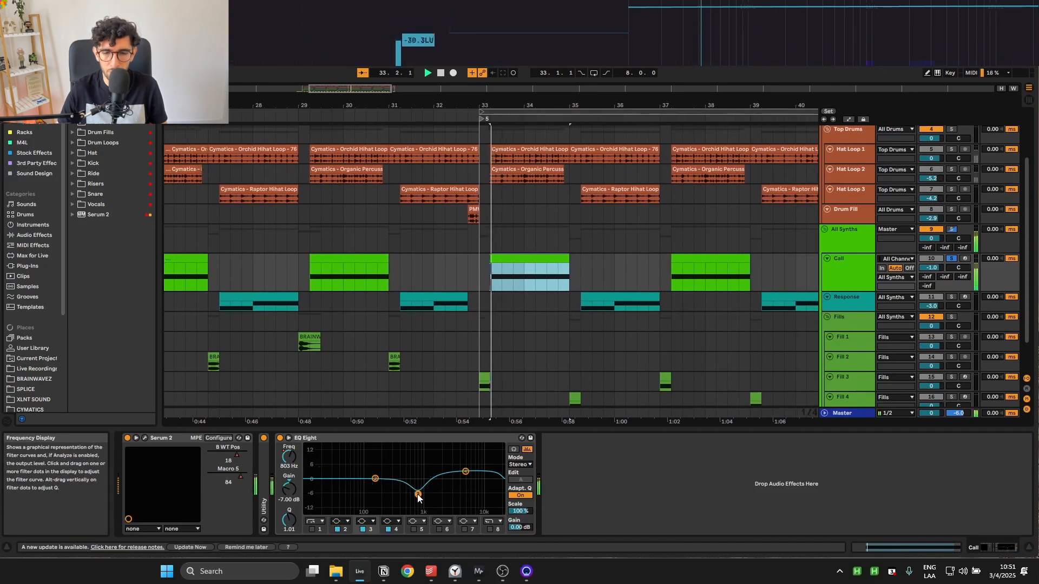
left_click(466, 471)
scroll(542, 223, "down", 5)
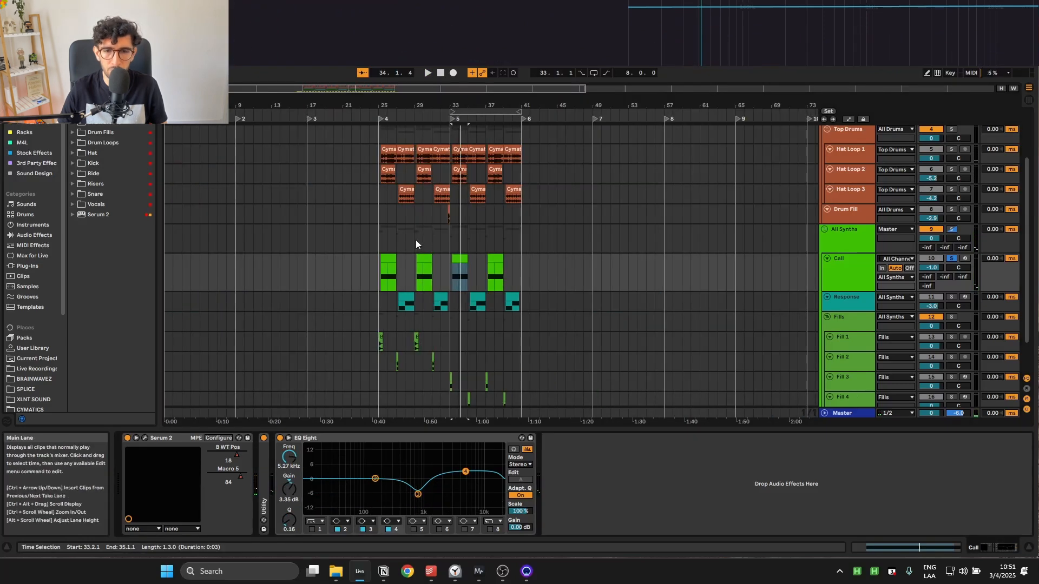
- Select the Call clip at bar 29 and open the Call track's Serum 2
scroll(415, 239, "up", 3)
left_click(421, 258)
key("ctrl+c")
key("s")
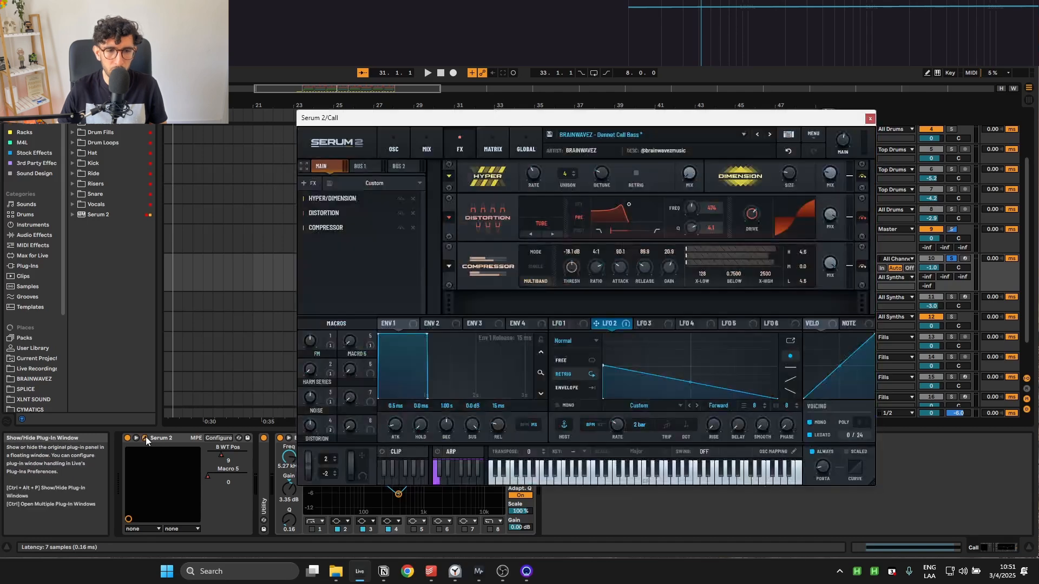
left_click(145, 438)
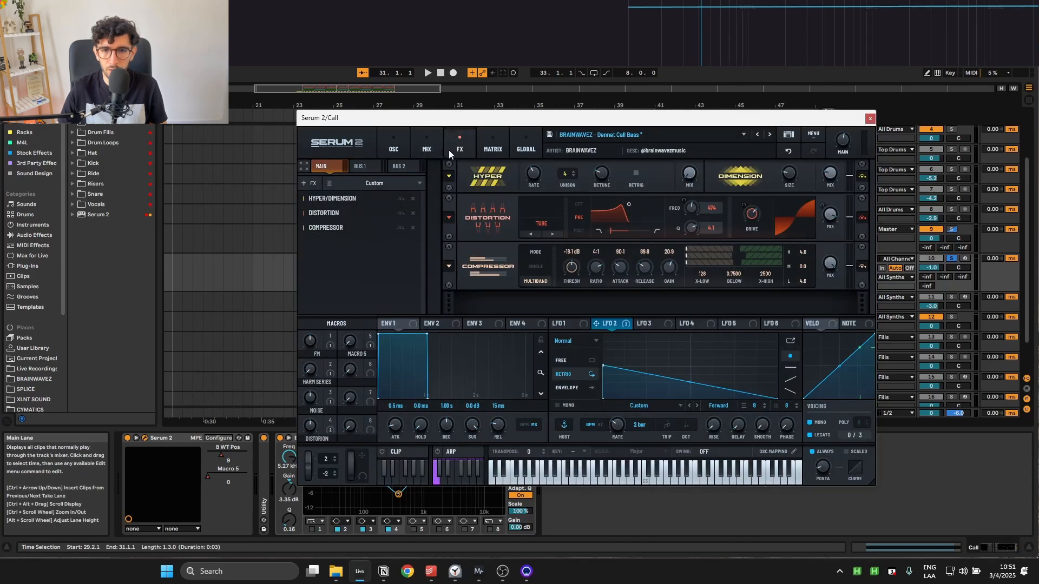
- Show the Call patch's oscillators, close Serum 2 and play the selected Call clip at bar 29
left_click(421, 145)
left_click(393, 145)
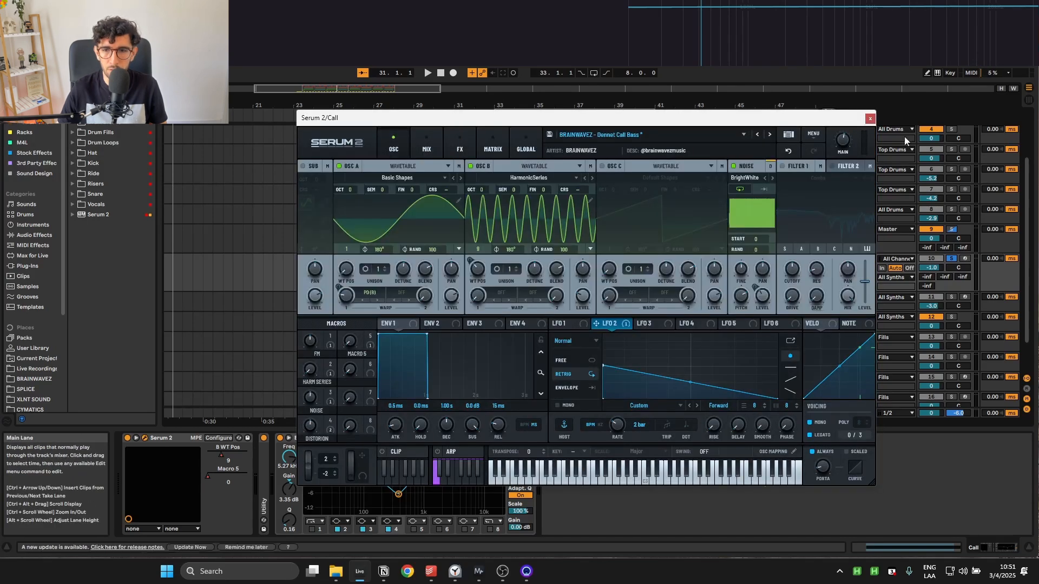
key("space")
left_click(870, 118)
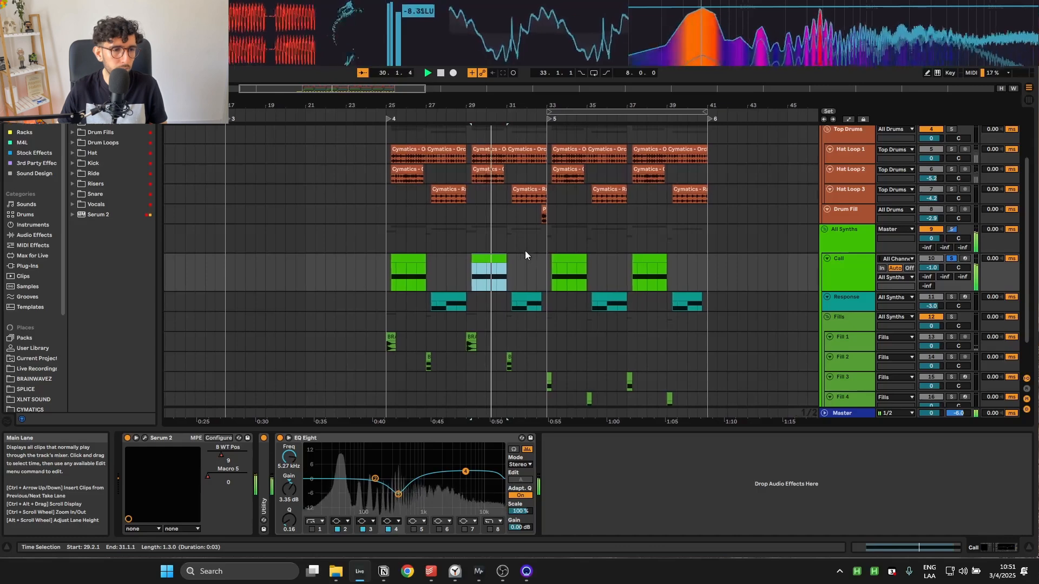
key("space")
- Select the Response clip at bar 27, solo the Response track and play the clip
left_click(441, 281)
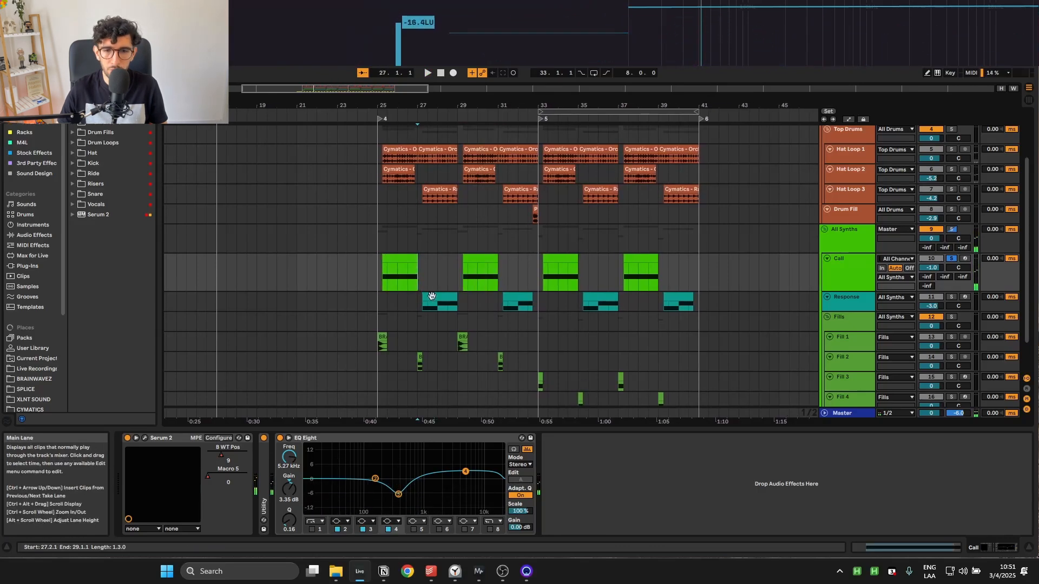
left_click(431, 295)
left_click(952, 297)
key("space")
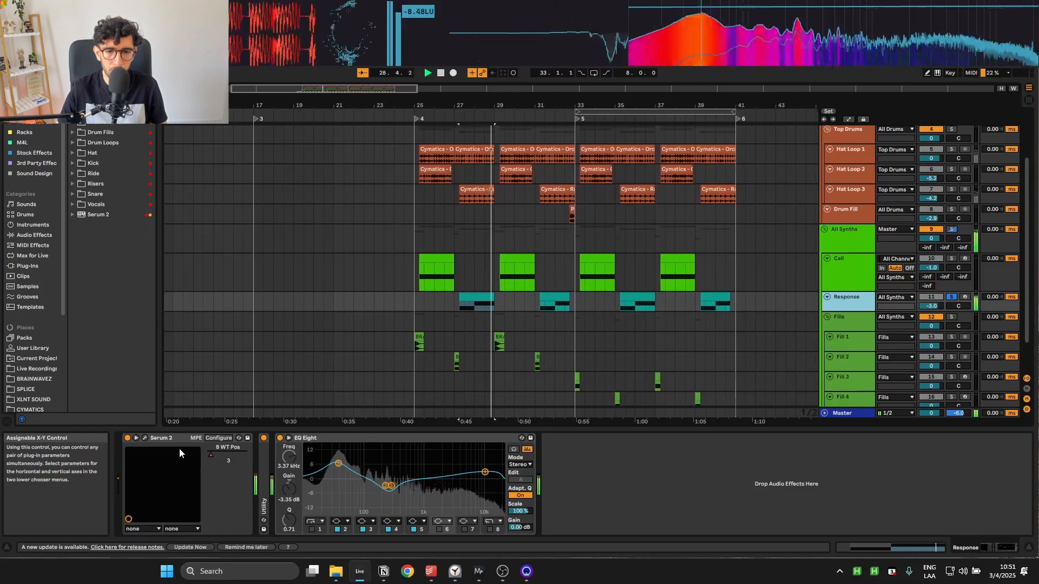
key("space")
- Open the Response track's Serum 2 and leave only Osc A on, switching off Osc B, Osc C, Sub and Noise
left_click(143, 438)
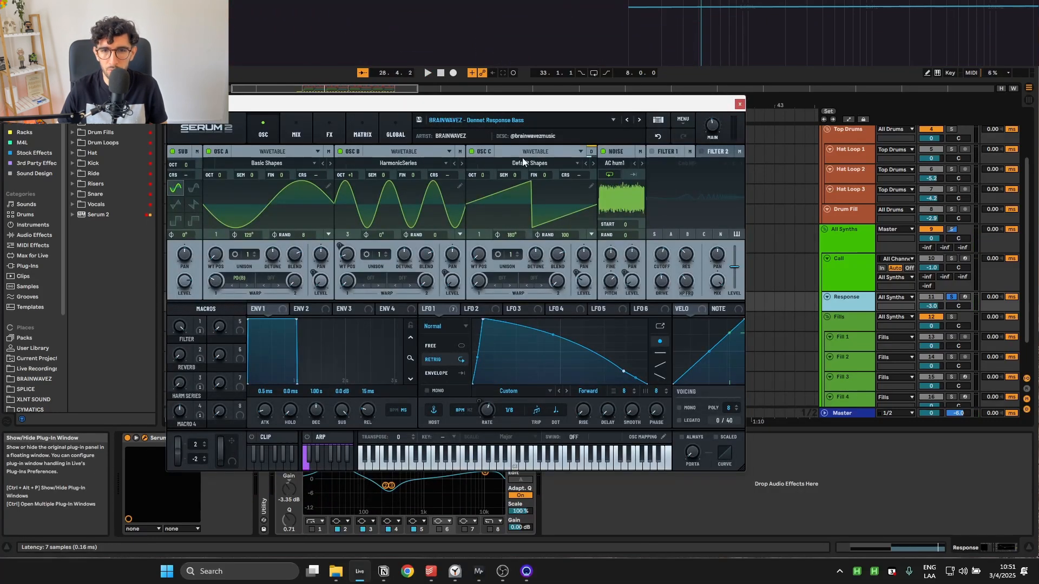
left_click(471, 151)
left_click(604, 152)
left_click(340, 151)
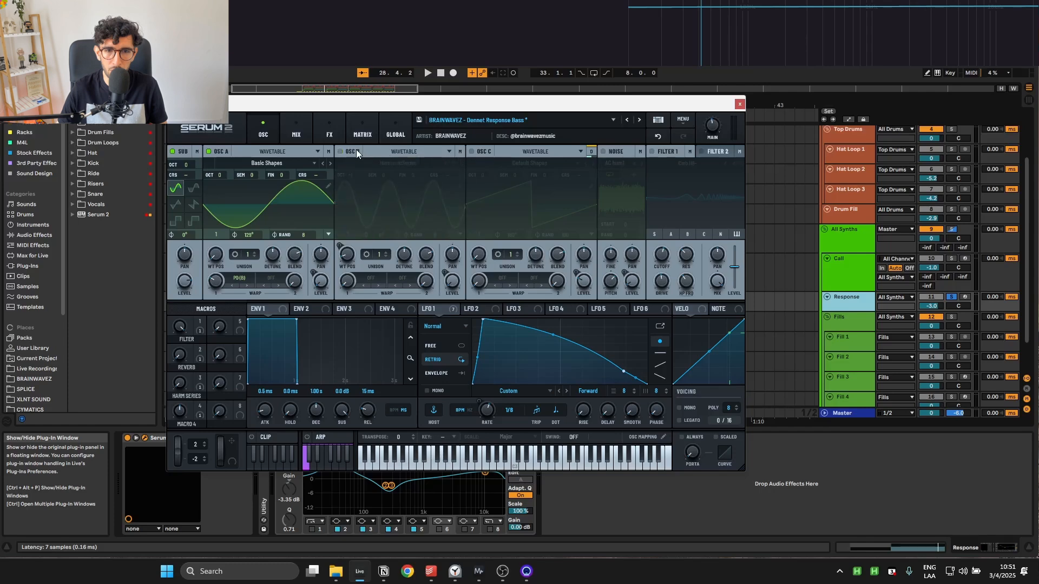
- Bypass Hyper/Dimension, Distortion, Compressor, Filter and Reverb in the Response patch's main effects chain
left_click(296, 134)
left_click(326, 128)
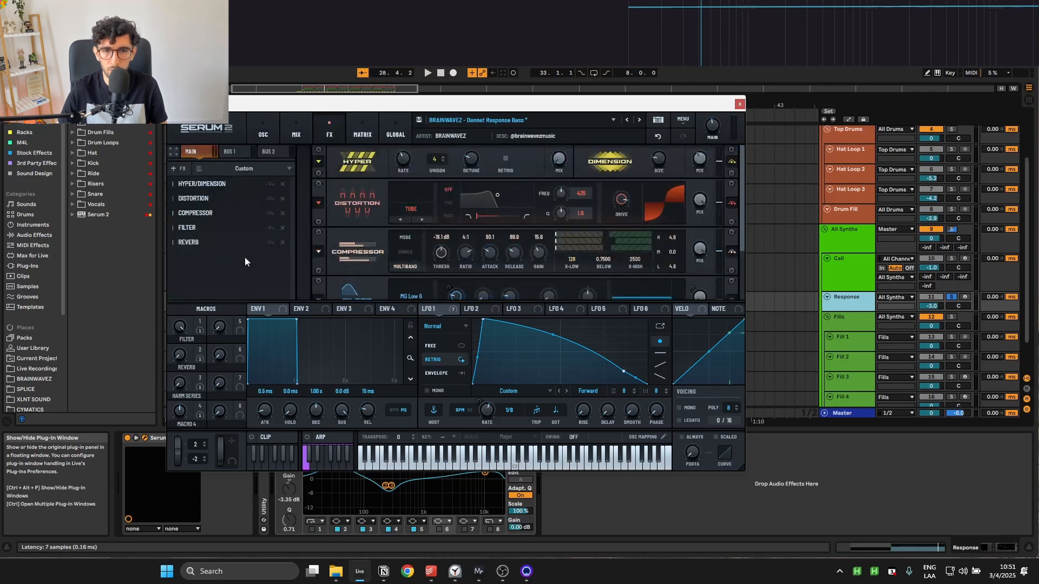
left_click(272, 242)
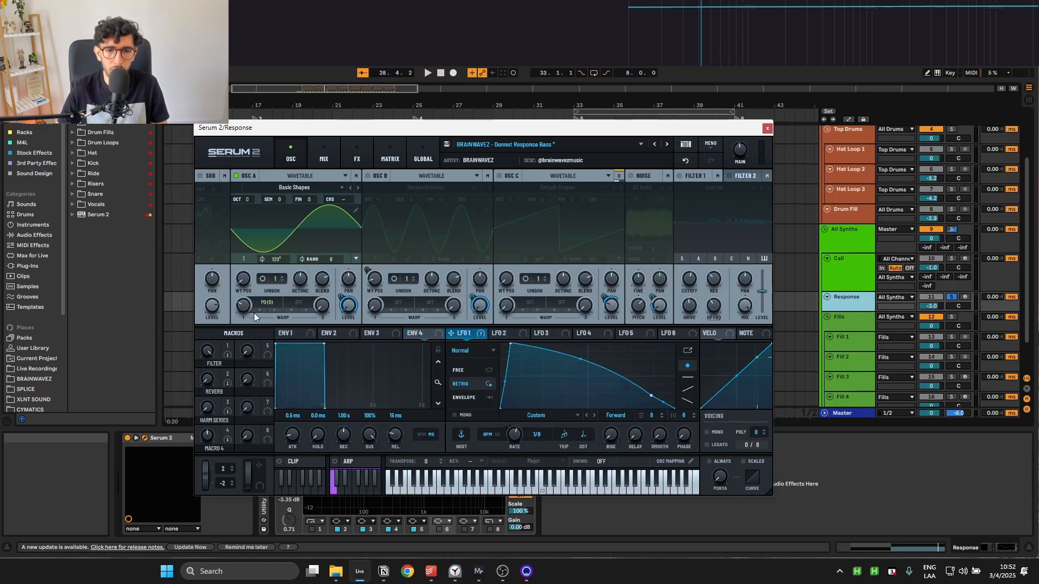
- Check Osc A's warp, switch Osc B back on and play the Response clip
mouse_move(243, 304)
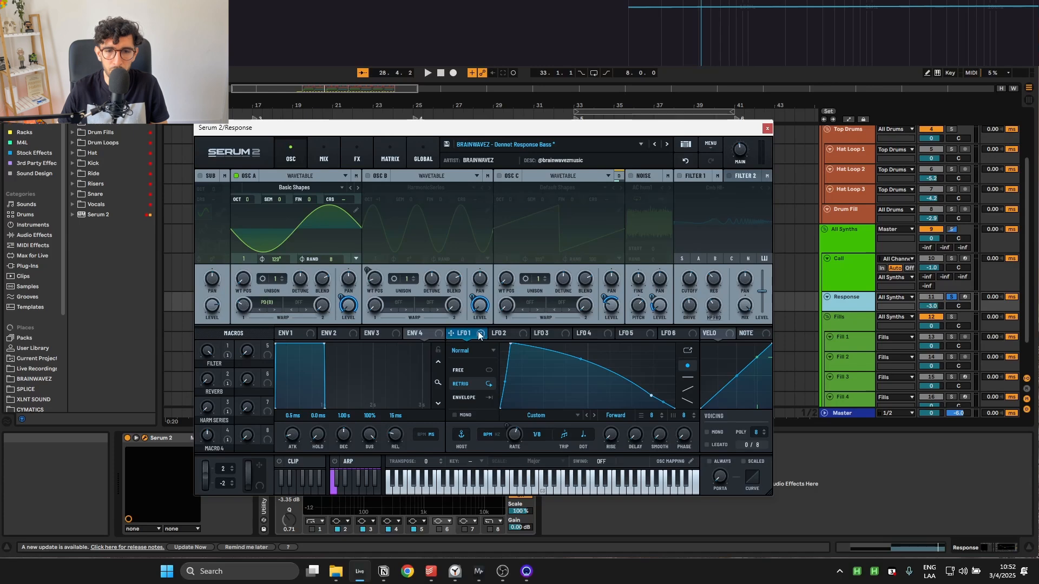
left_click(378, 176)
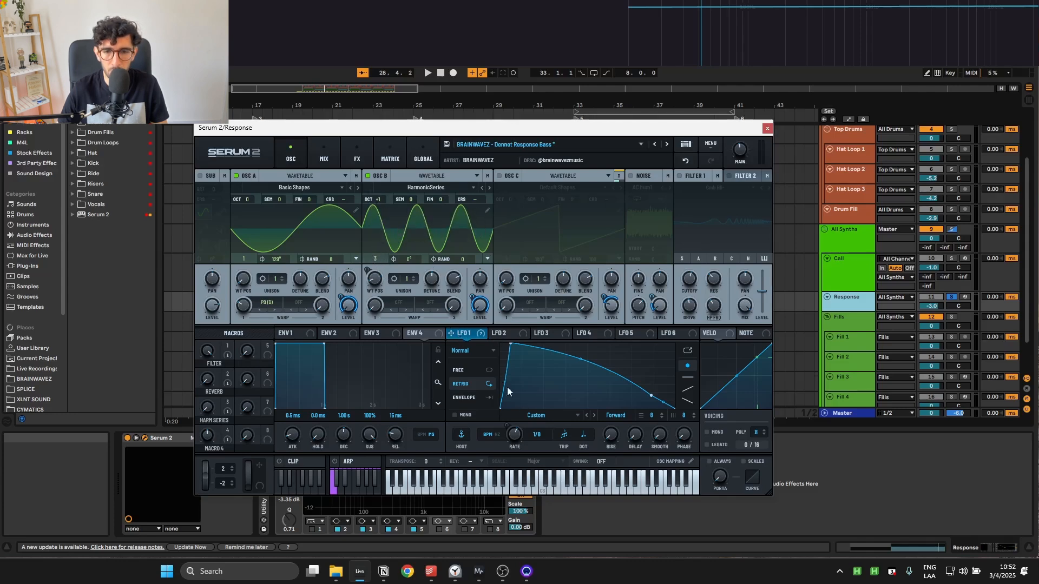
key("space")
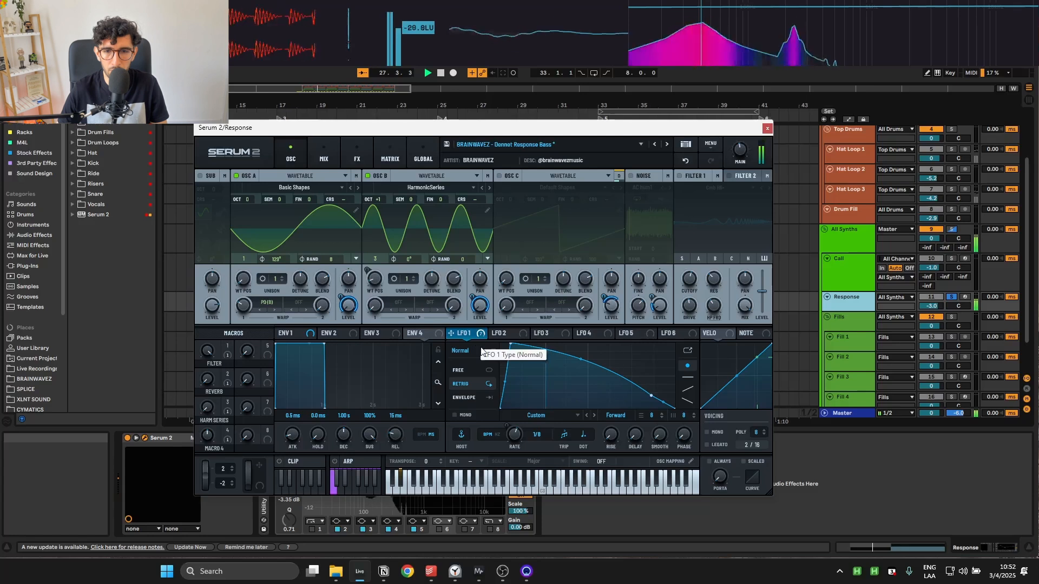
key("space")
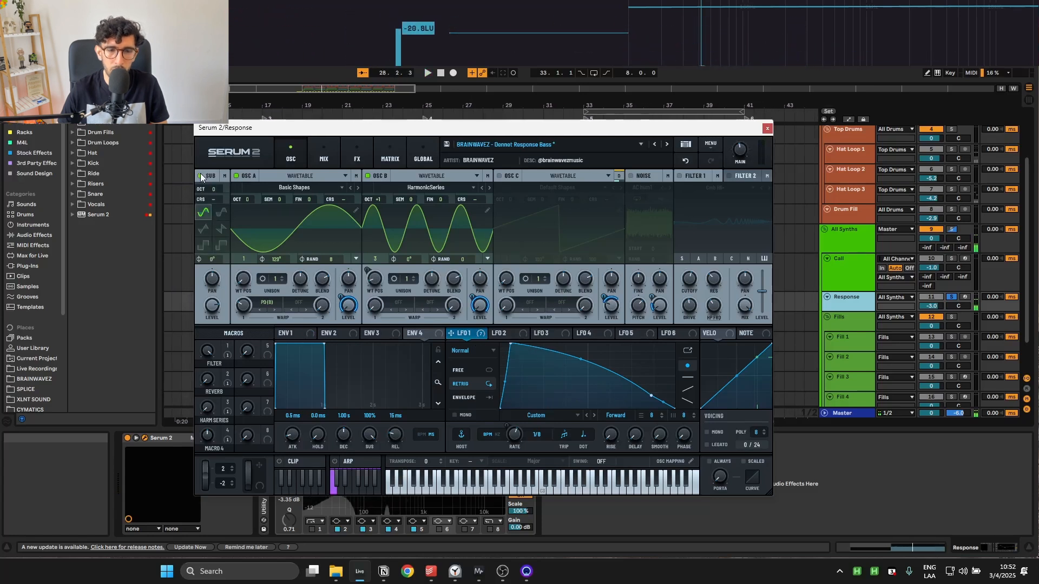
- Switch the Sub oscillator on and play the Response clip with it
left_click(200, 176)
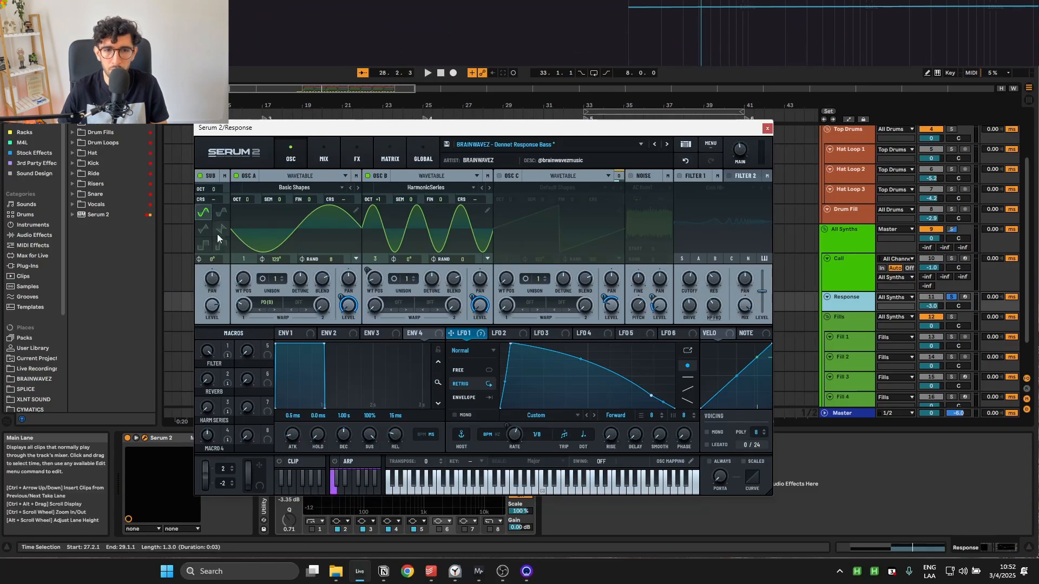
key("space")
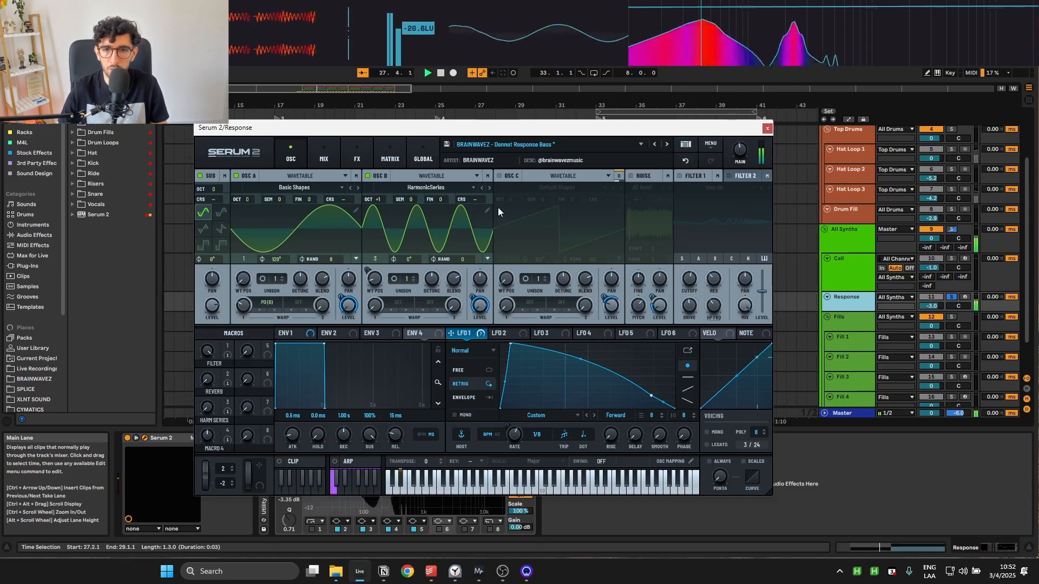
key("space")
- Switch Osc C back on and play the Response clip with it
left_click(498, 176)
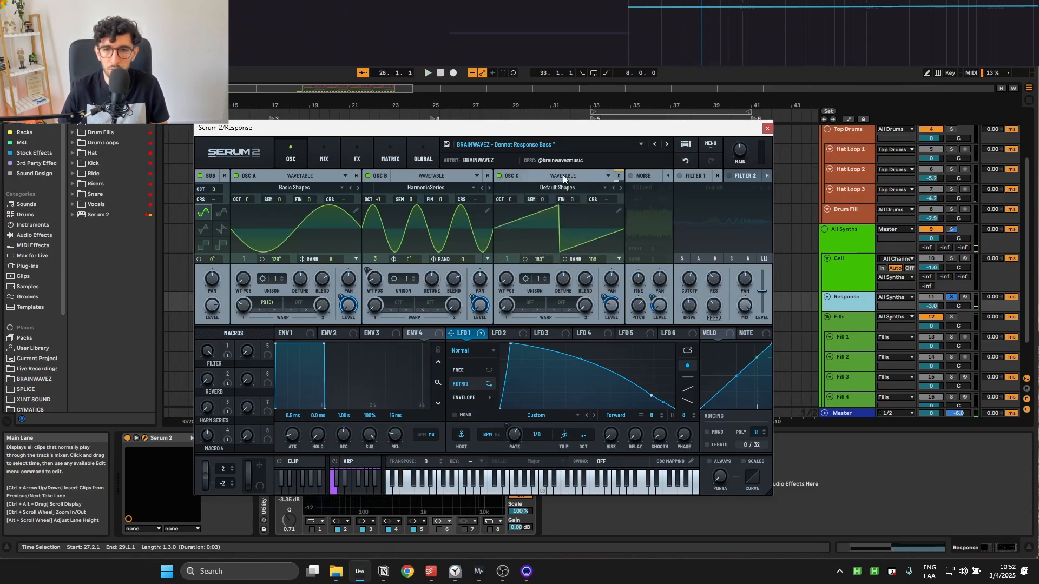
key("space")
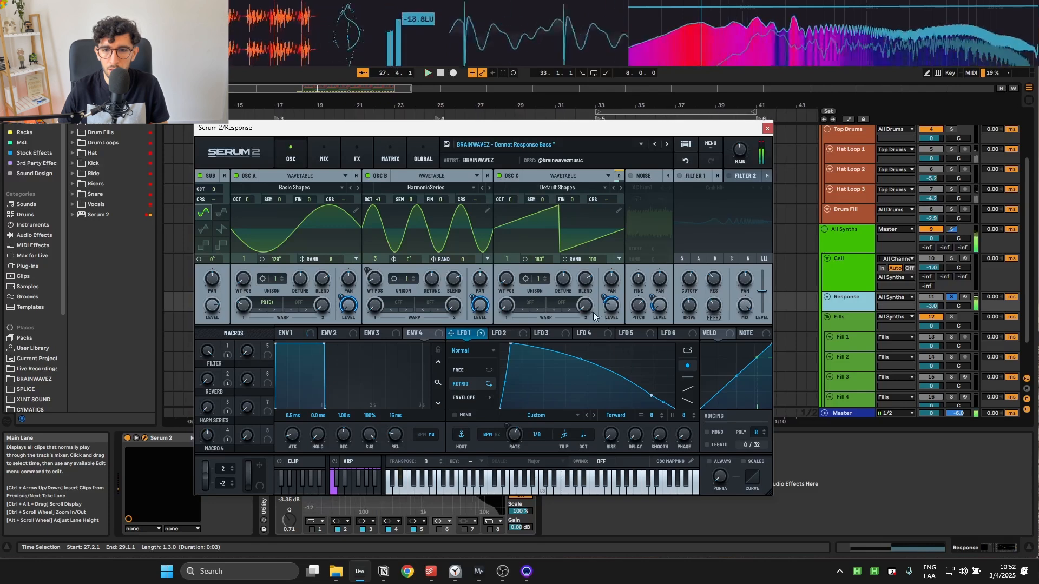
key("space")
- Check Osc C's output routing and bypass all of Bus 1's effects, from Hyper/Dimension through Equalizer
left_click(619, 176)
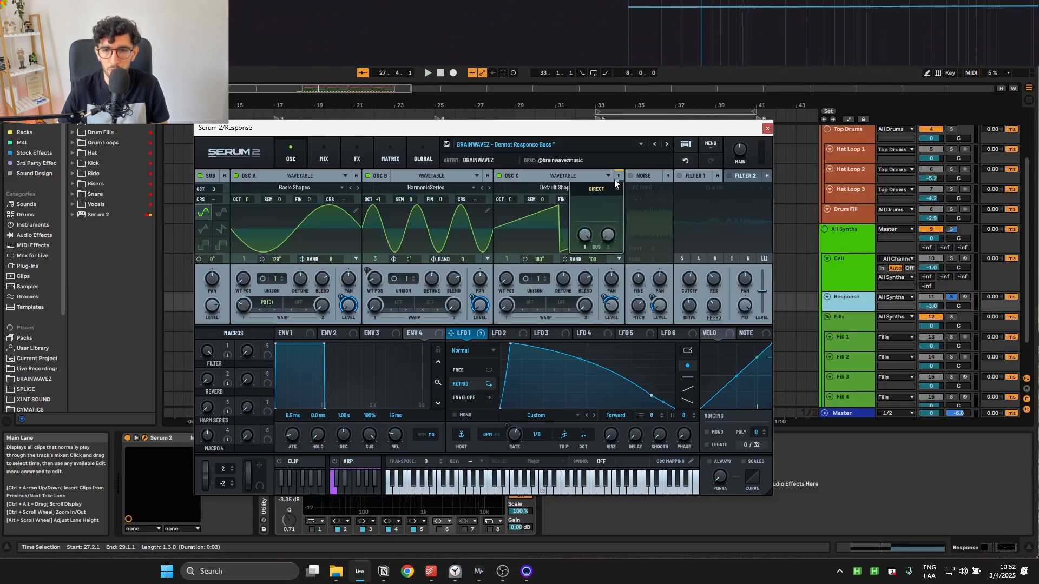
left_click(336, 140)
left_click(351, 142)
left_click(260, 175)
left_click(298, 208)
left_click(297, 223)
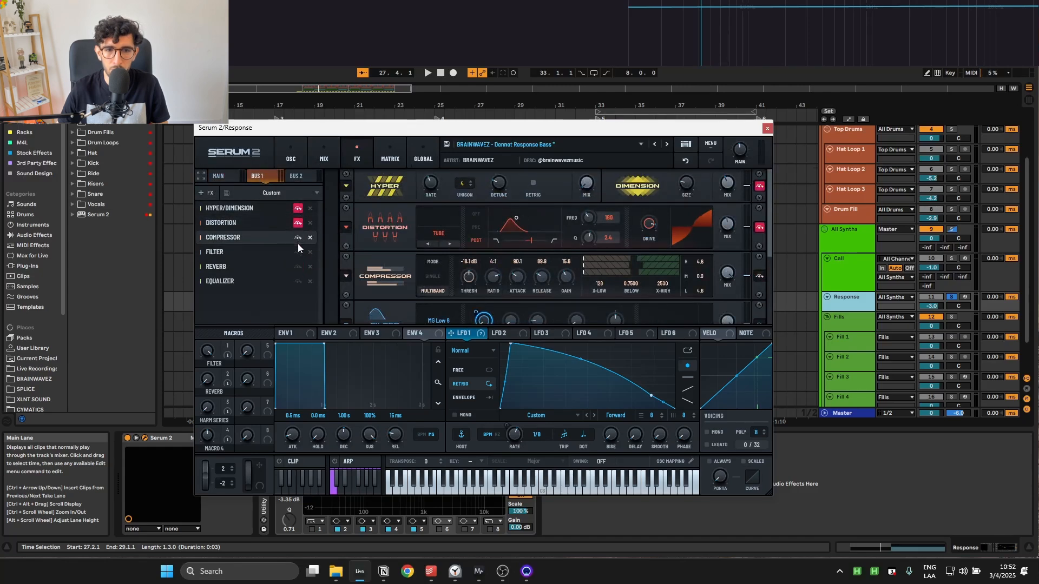
left_click(298, 237)
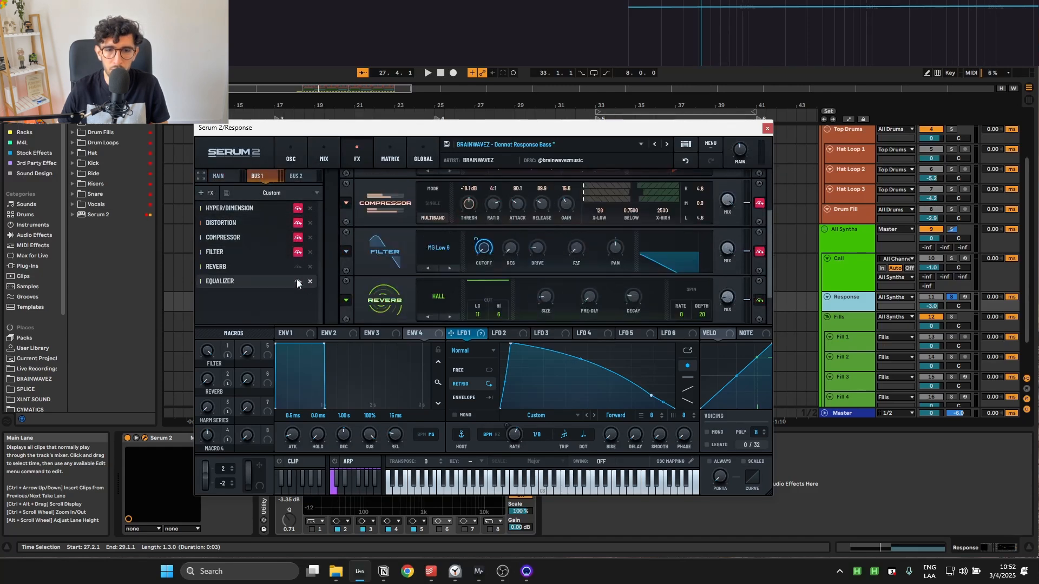
- Return to the oscillators, play the Response clip and examine LFO 1's modulation of Osc C's level
left_click(298, 151)
key("space")
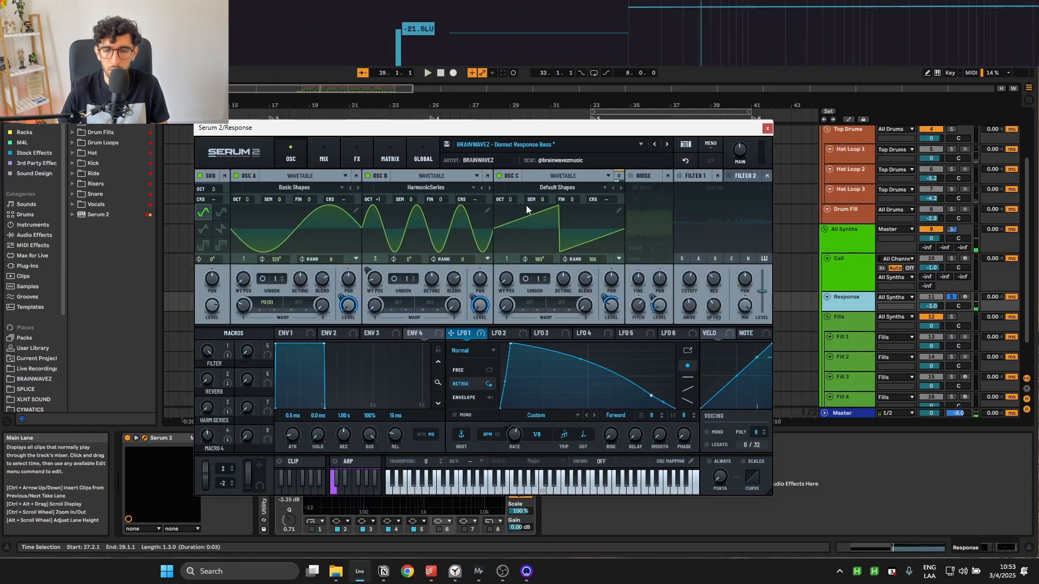
key("space")
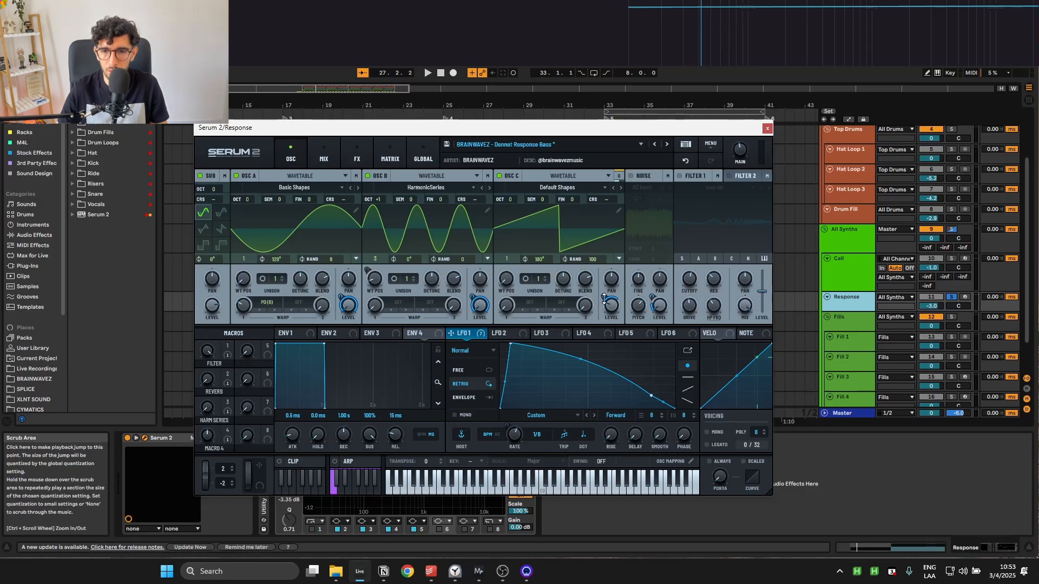
mouse_move(605, 300)
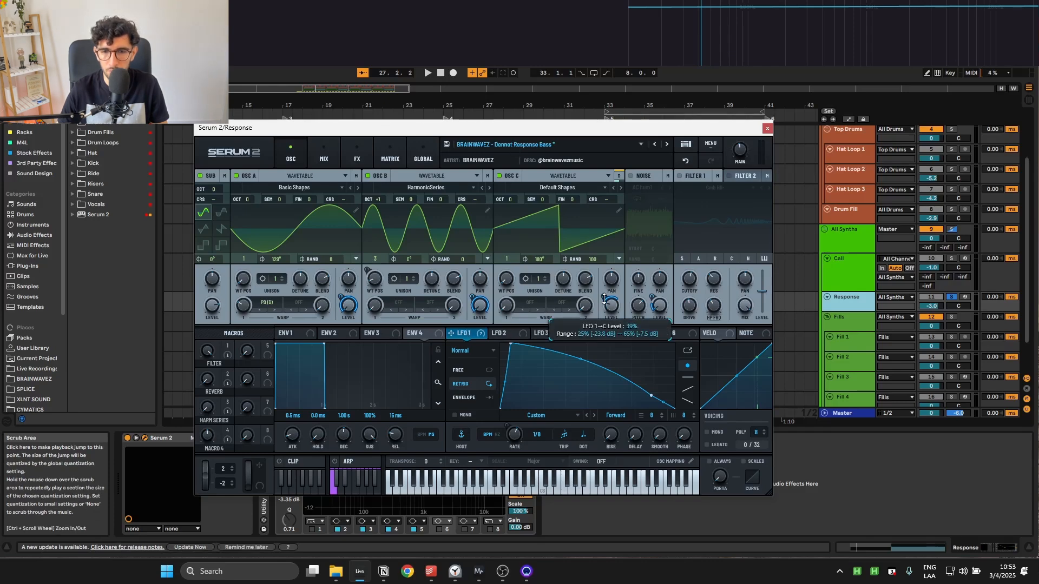
- Switch the AC hum1 noise oscillator back on, check its level and play the Response clip
left_click(631, 176)
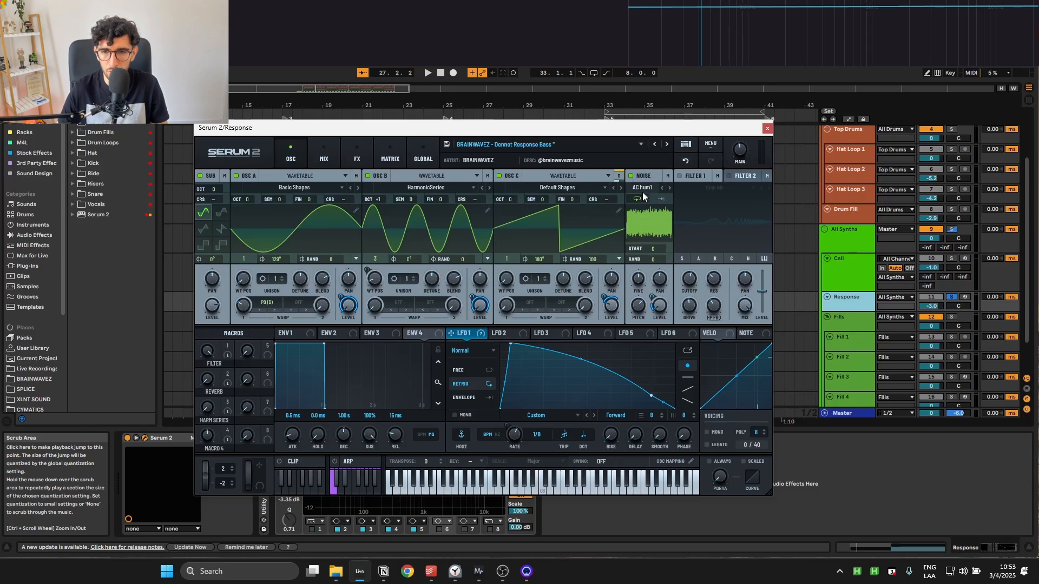
mouse_move(657, 301)
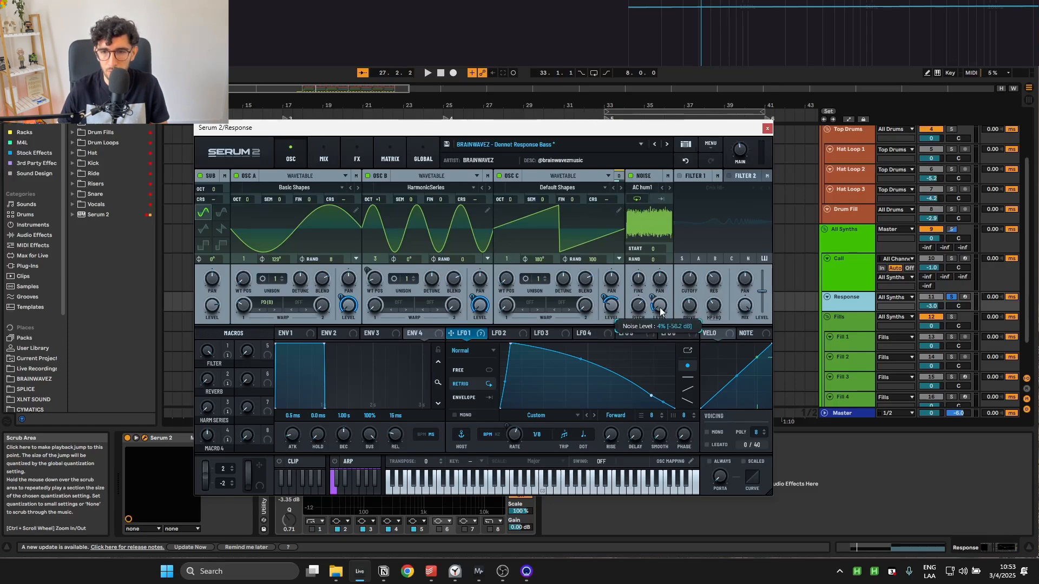
key("space")
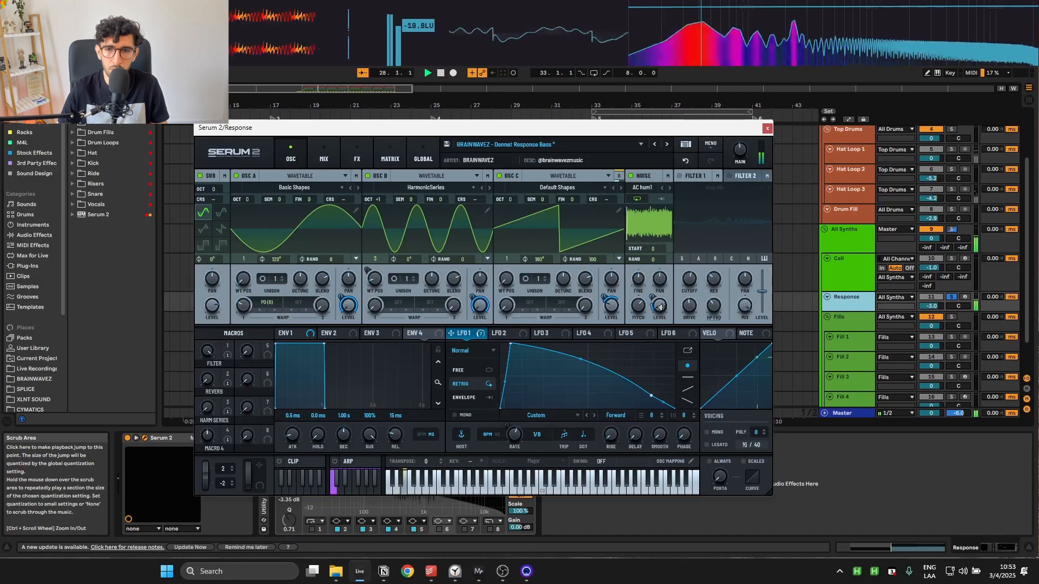
- Examine the Response patch's mixer routing and its Bus 1 and main effects chains
left_click(311, 156)
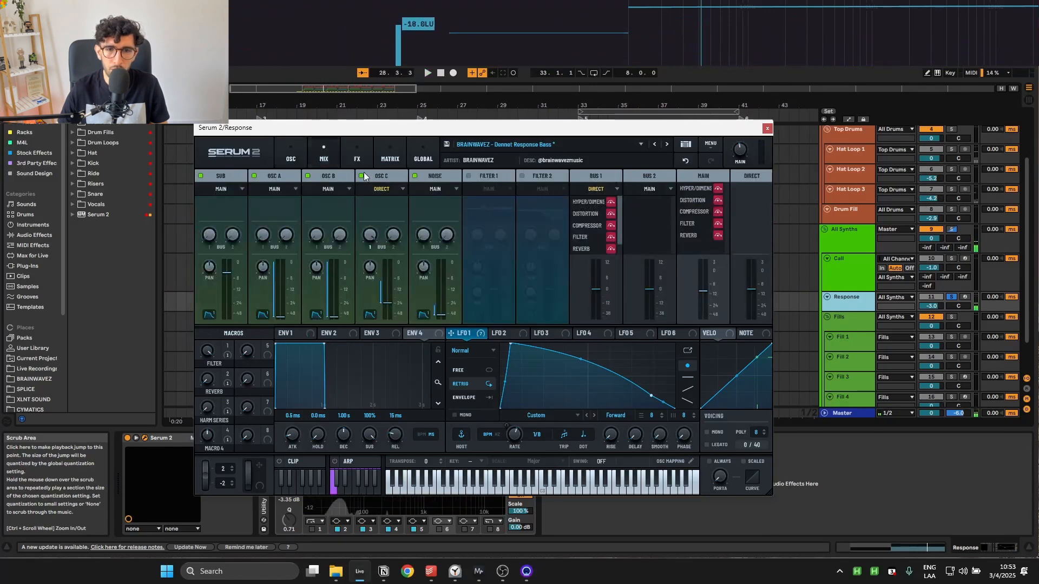
left_click(345, 159)
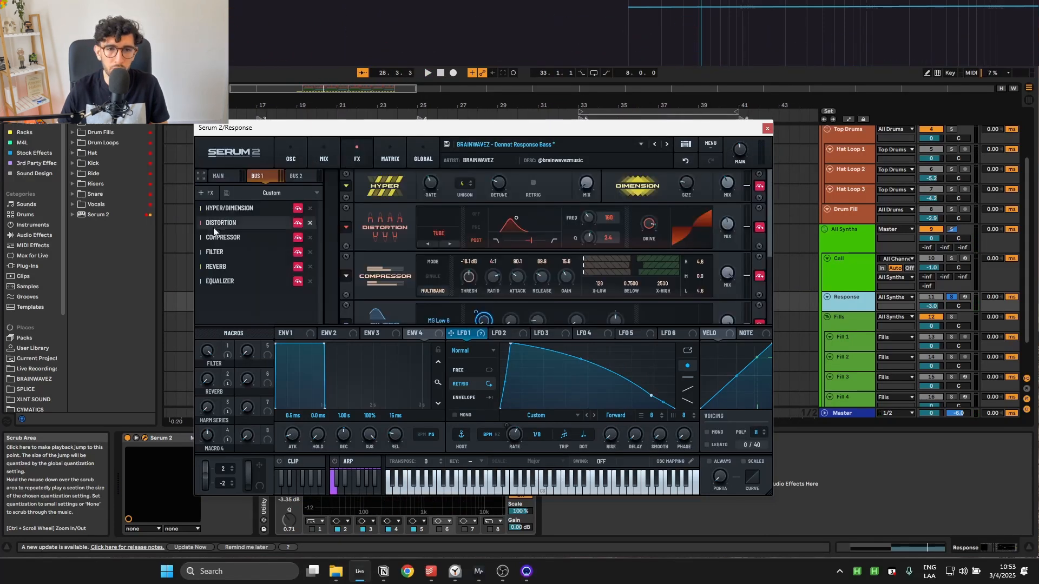
left_click(219, 177)
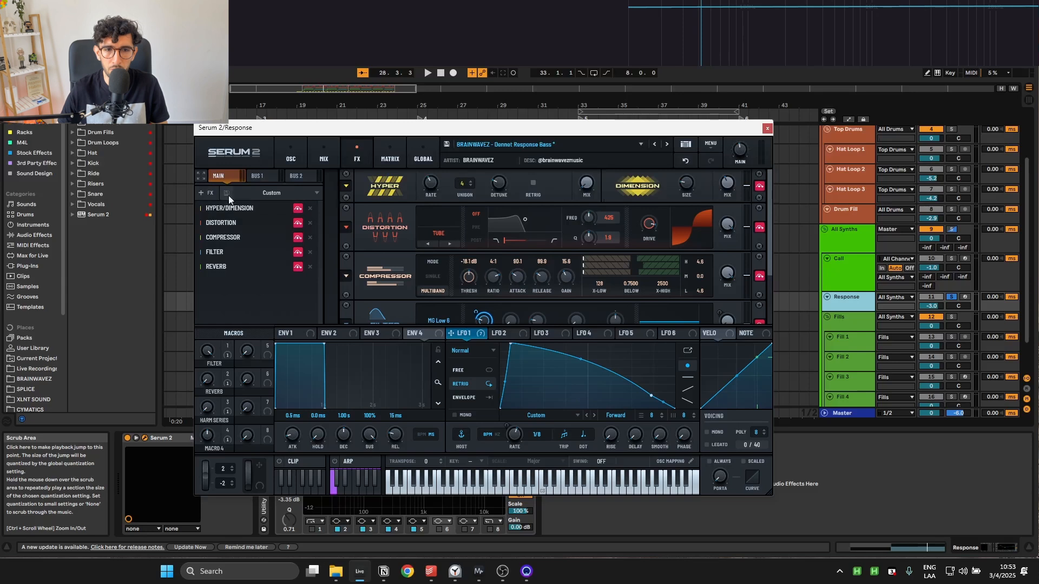
- Re-enable Hyper/Dimension, Distortion and Compressor one by one in the main effects chain while playing the Response clip
left_click(298, 209)
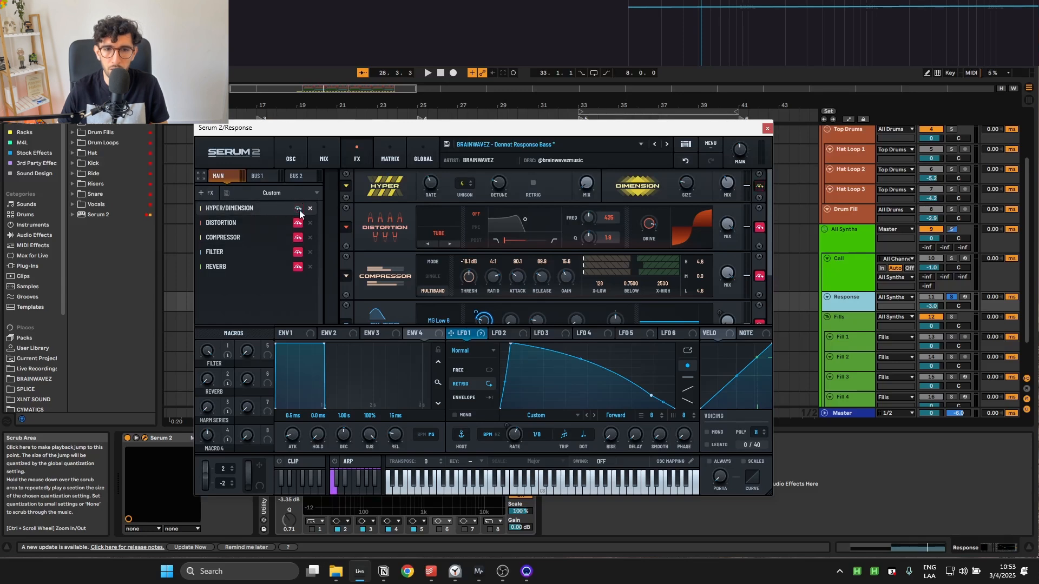
key("space")
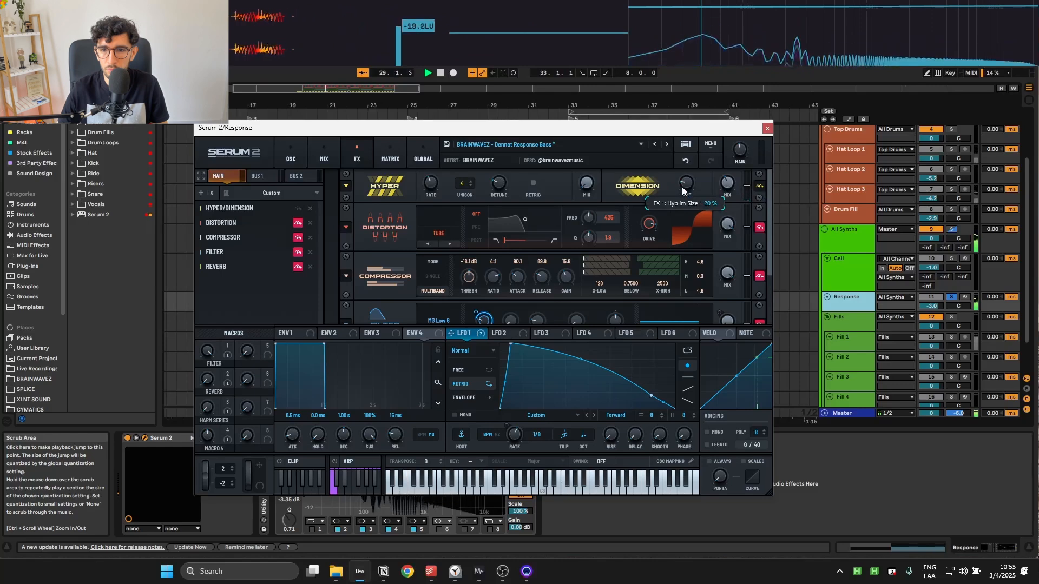
left_click(298, 223)
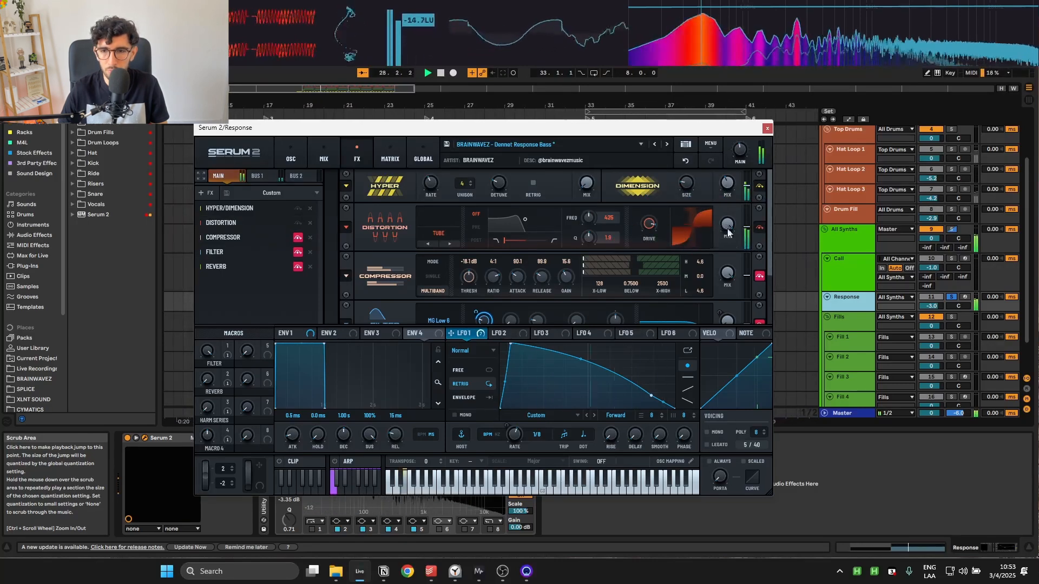
left_click(298, 238)
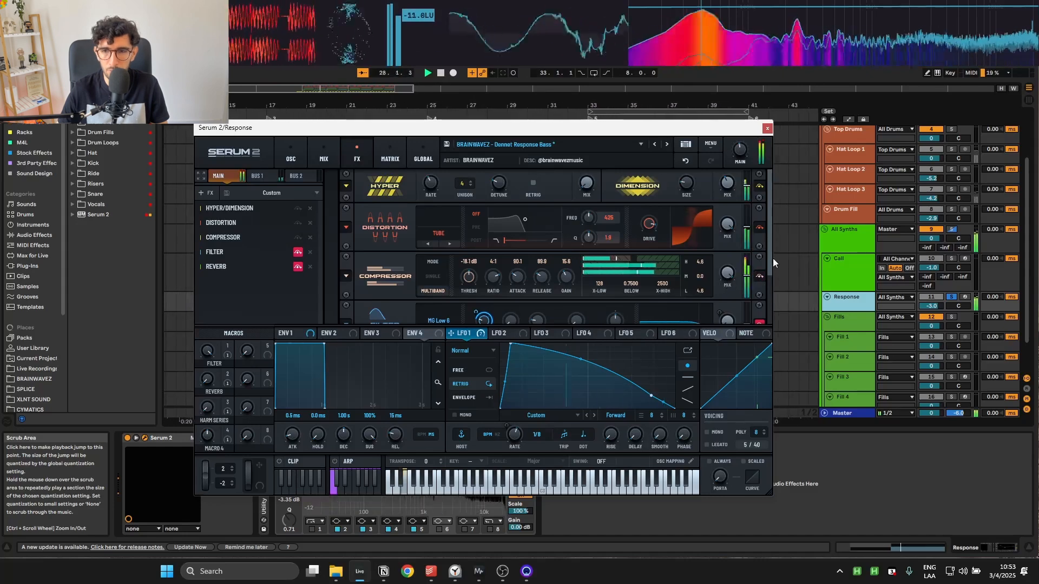
- Re-enable the MG Low 6 Filter in the main effects chain
scroll(768, 282, "down", 3)
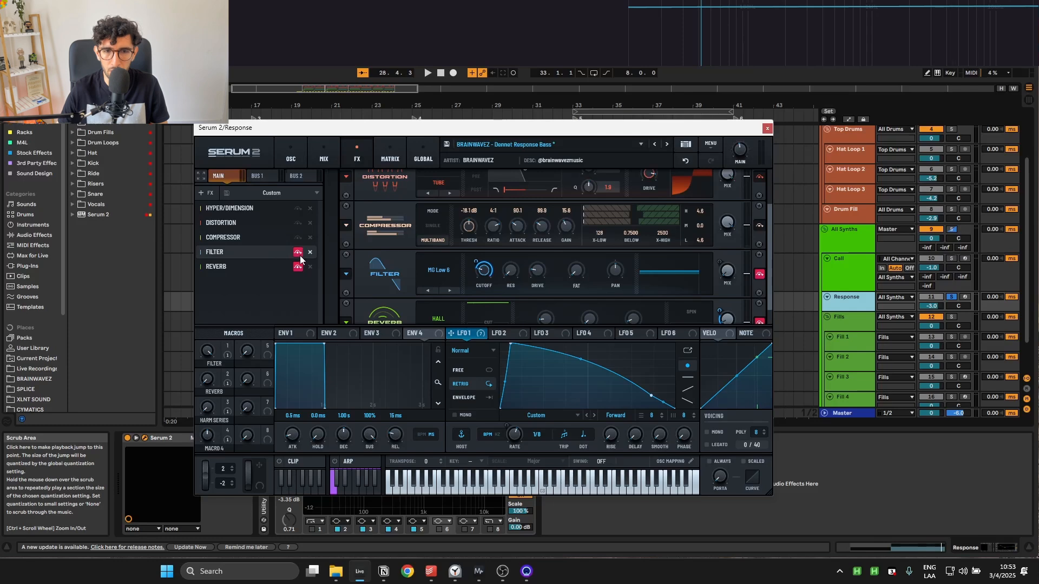
scroll(765, 310, "down", 2)
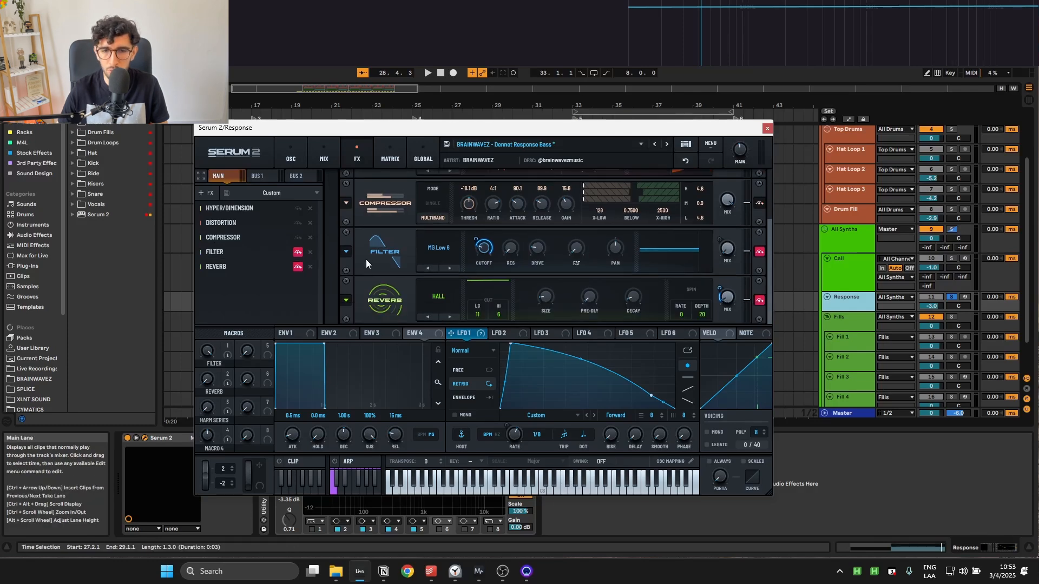
left_click(298, 252)
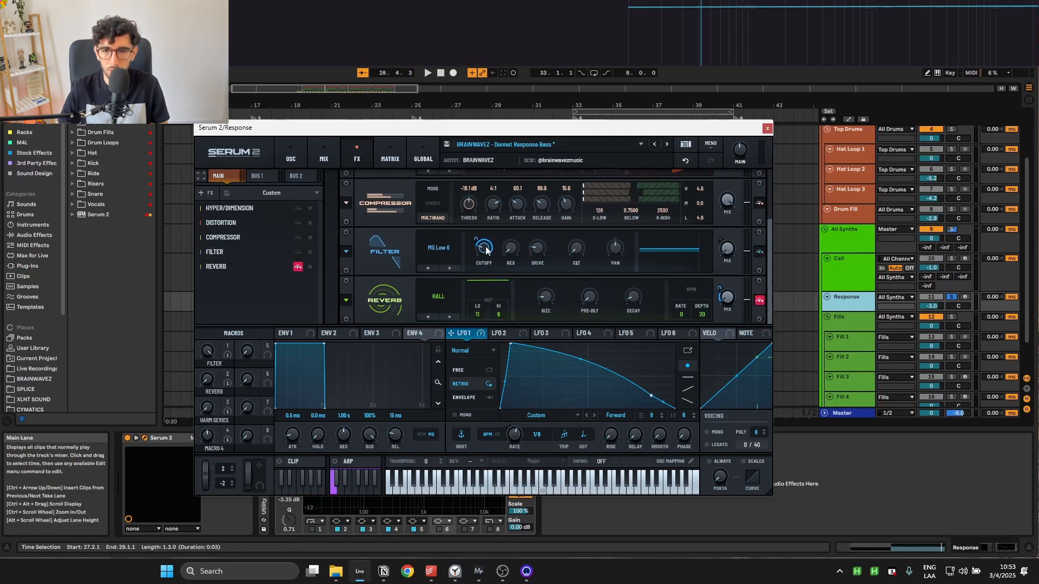
- Play the Response clip and check LFO 1's modulation range on the MG Low 6 filter cutoff
key("space")
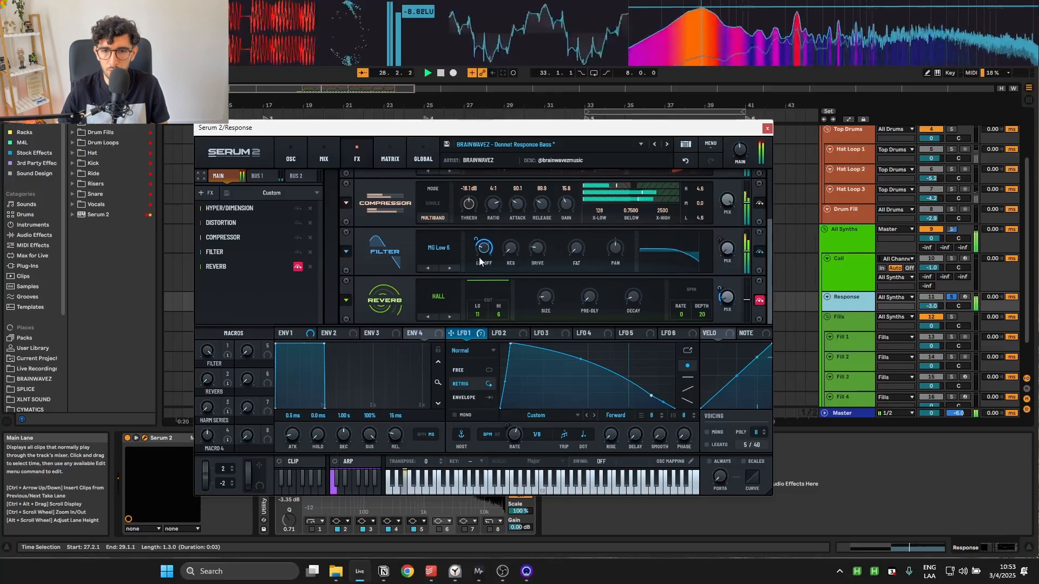
key("space")
mouse_move(478, 240)
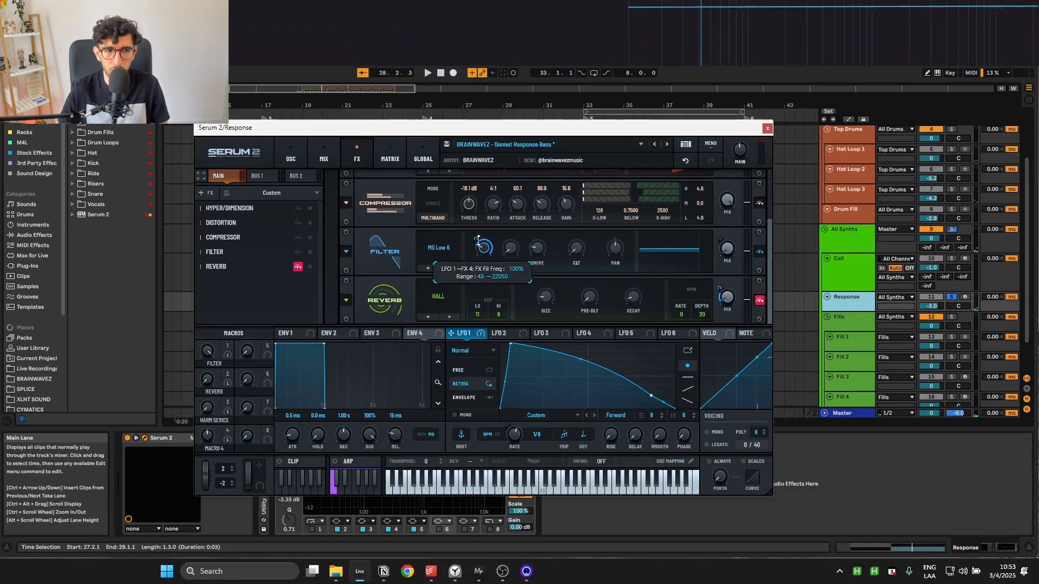
key("space")
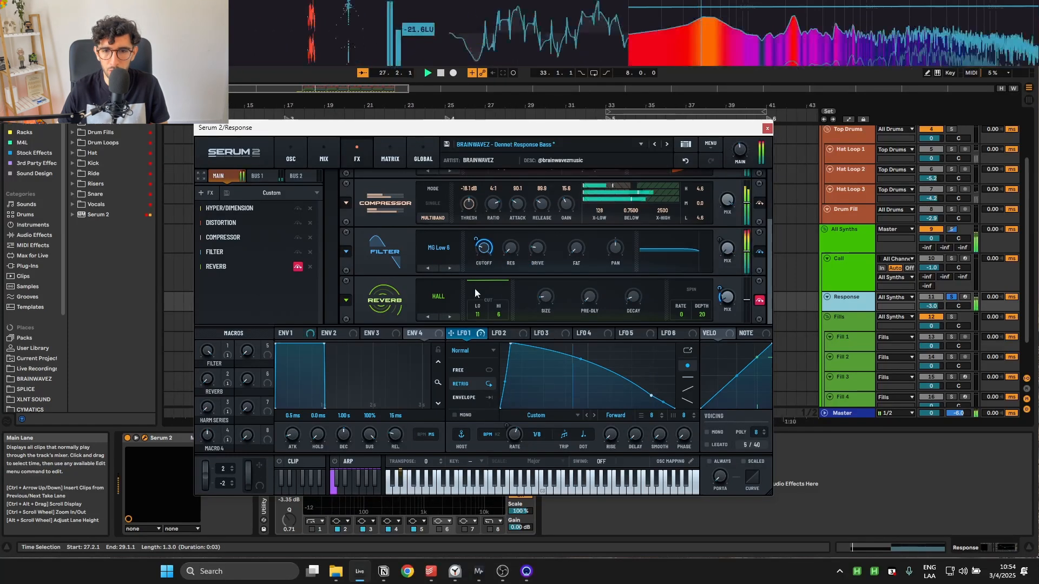
key("space")
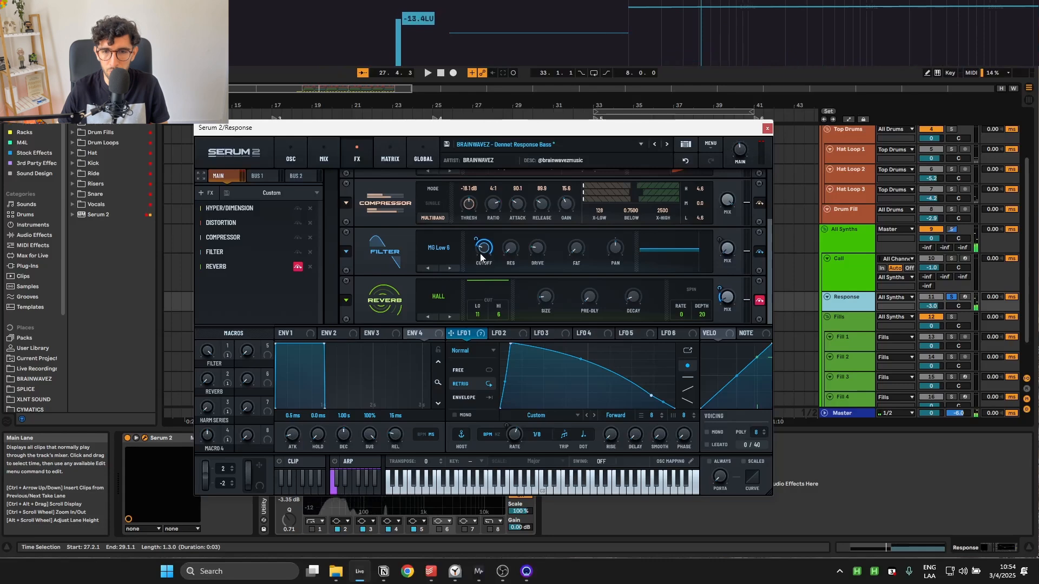
key("space")
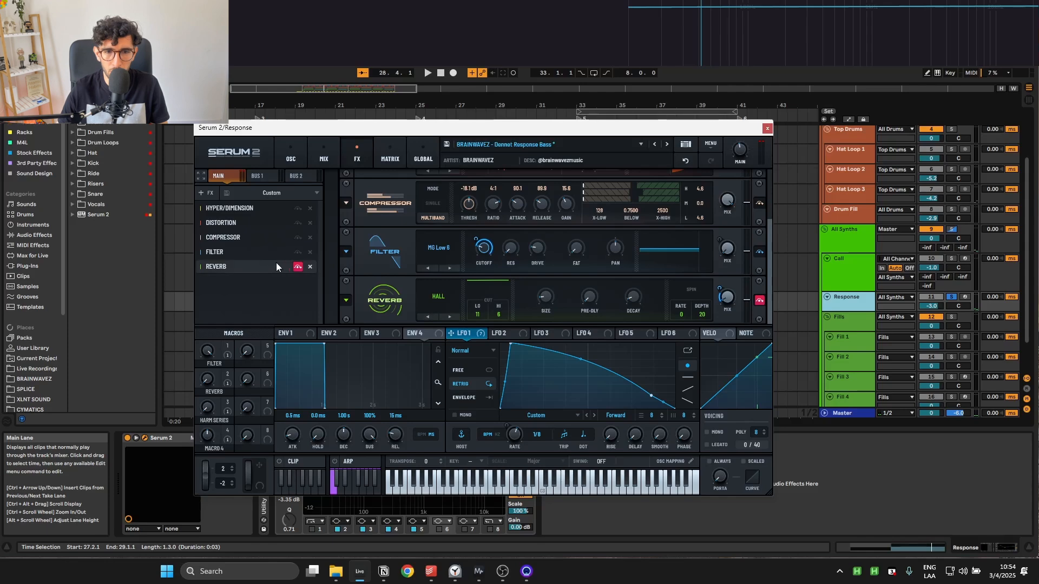
- Re-enable Reverb in the main effects chain and check how the oscillators and Bus 1 are routed in the mixer
left_click(298, 267)
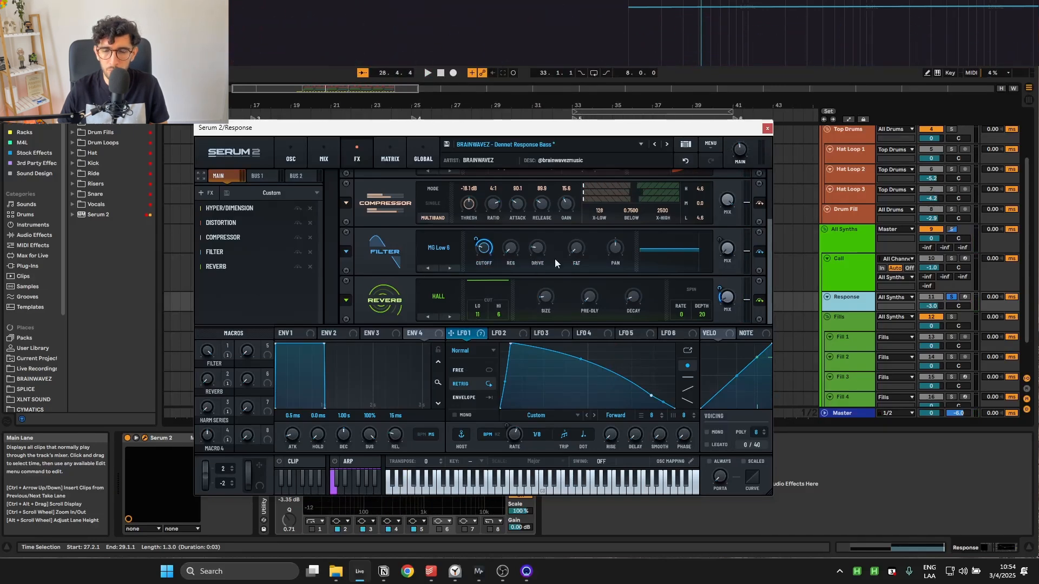
left_click(263, 176)
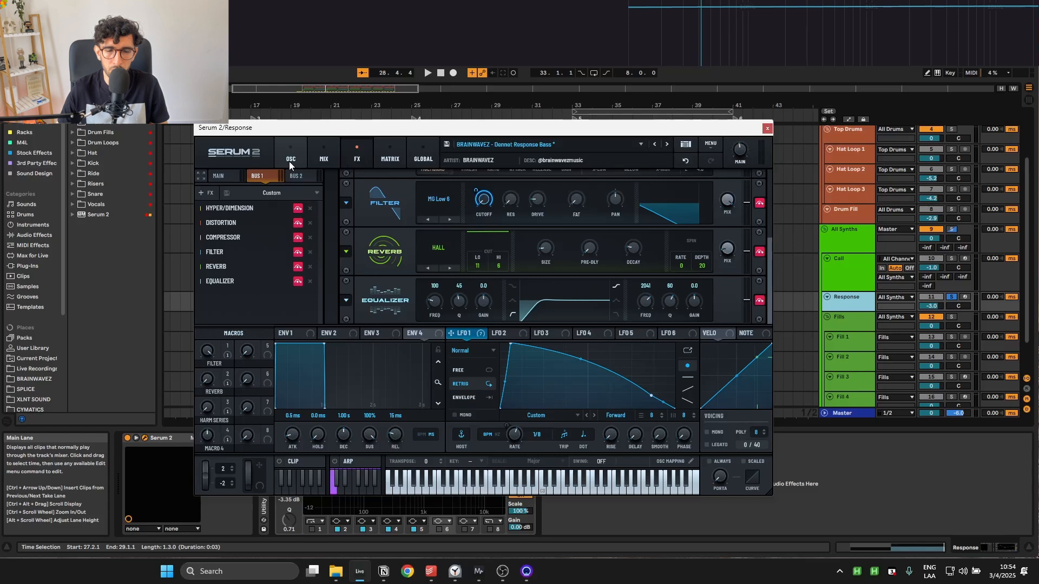
left_click(323, 153)
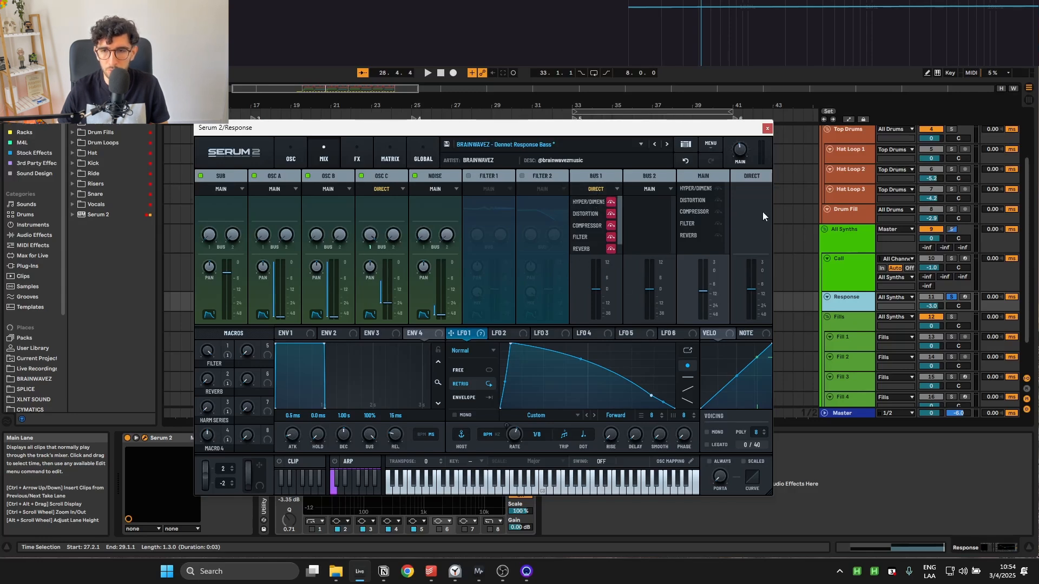
- Re-enable Hyper/Dimension in the Bus 1 effects chain and look over the patch's oscillators
left_click(356, 158)
left_click(298, 209)
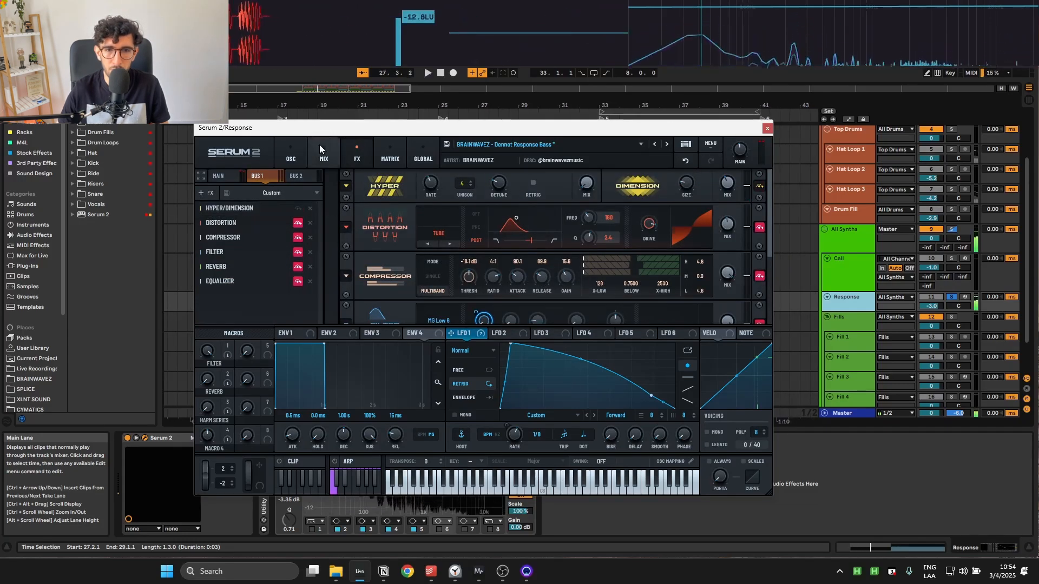
left_click(277, 156)
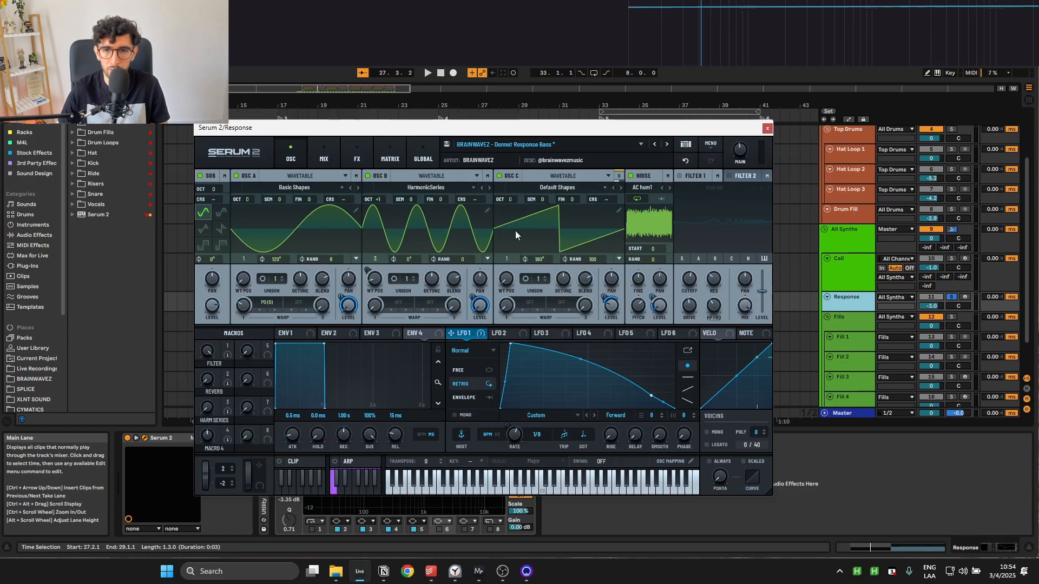
left_click(352, 157)
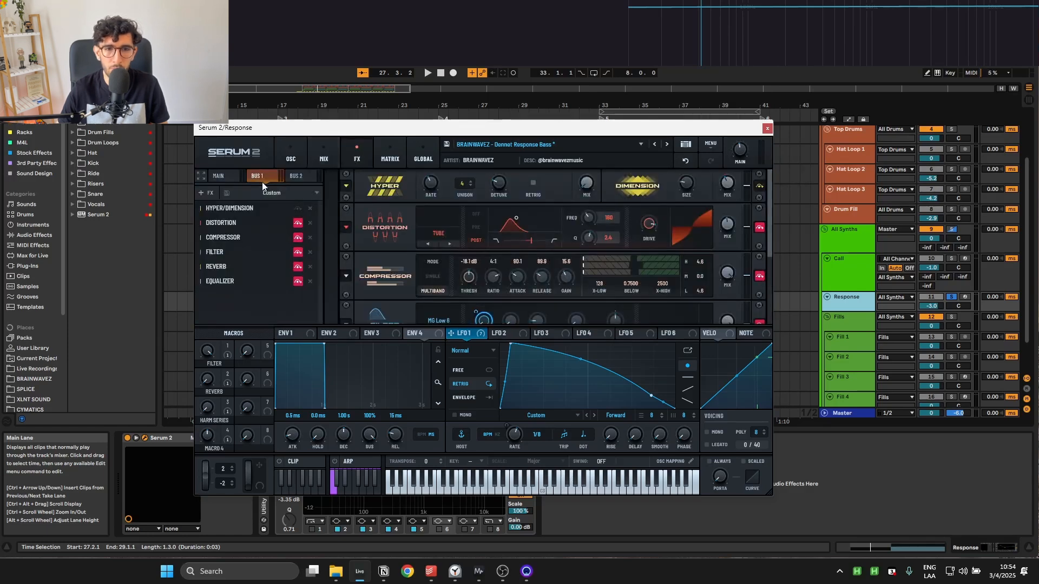
- Re-enable Distortion and Compressor in the Bus 1 effects chain while playing the Response clip
key("space")
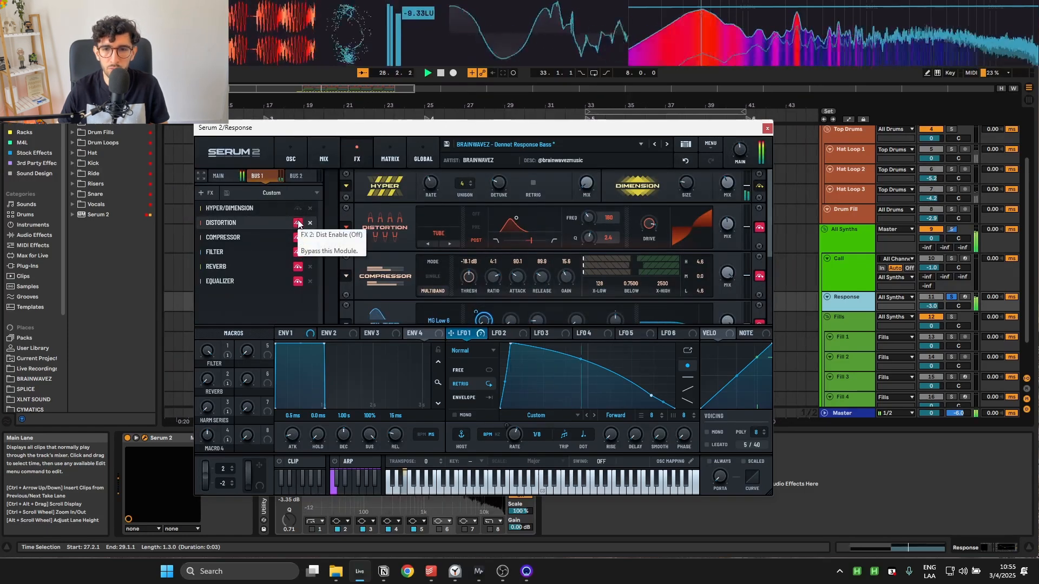
left_click(298, 223)
key("space")
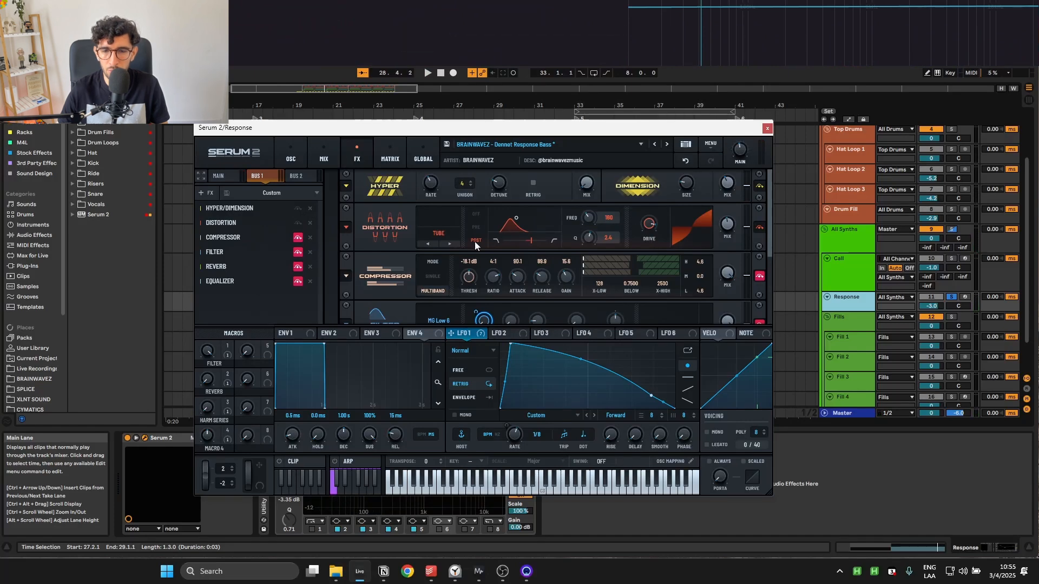
key("space")
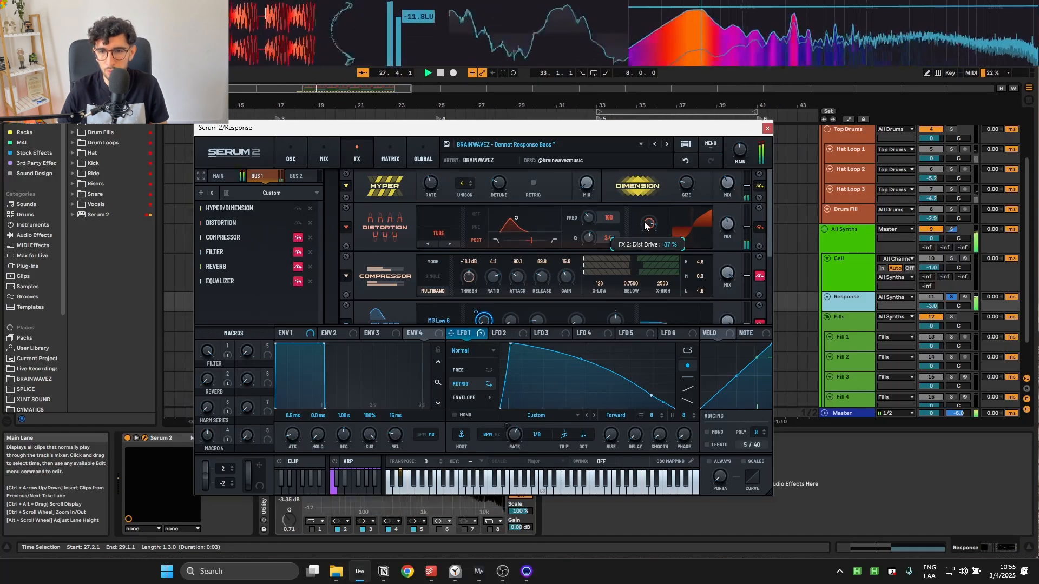
left_click(297, 239)
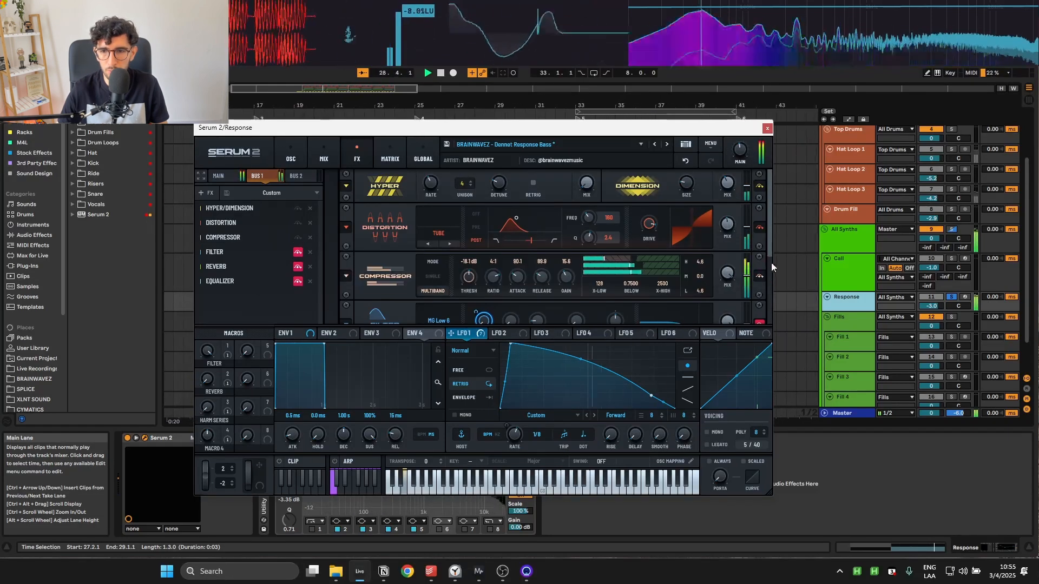
- Re-enable Filter and Reverb one by one in the Bus 1 effects chain while auditioning the Response clip
left_click_drag(767, 239, 771, 283)
left_click(298, 252)
key("space")
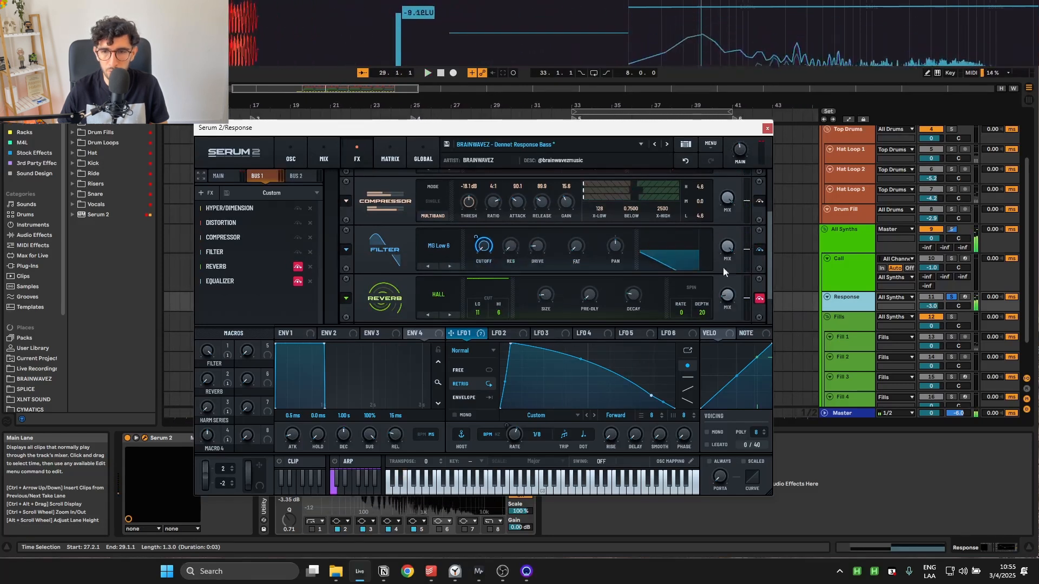
left_click_drag(771, 281, 771, 304)
left_click(298, 266)
key("space")
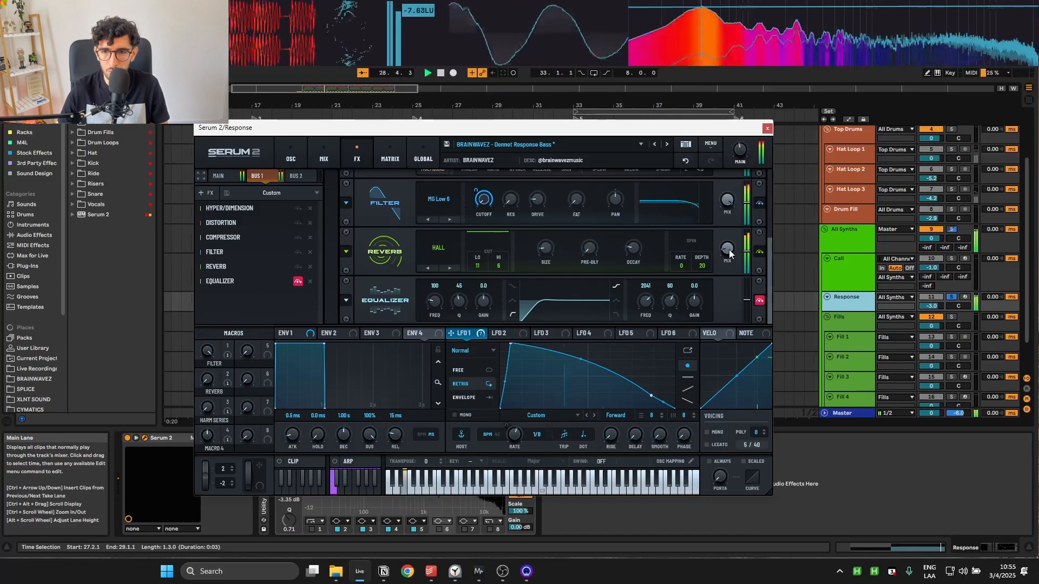
key("space")
- Re-enable Equalizer in the Bus 1 effects chain, play the full Response patch and close its Serum 2 window
left_click(297, 281)
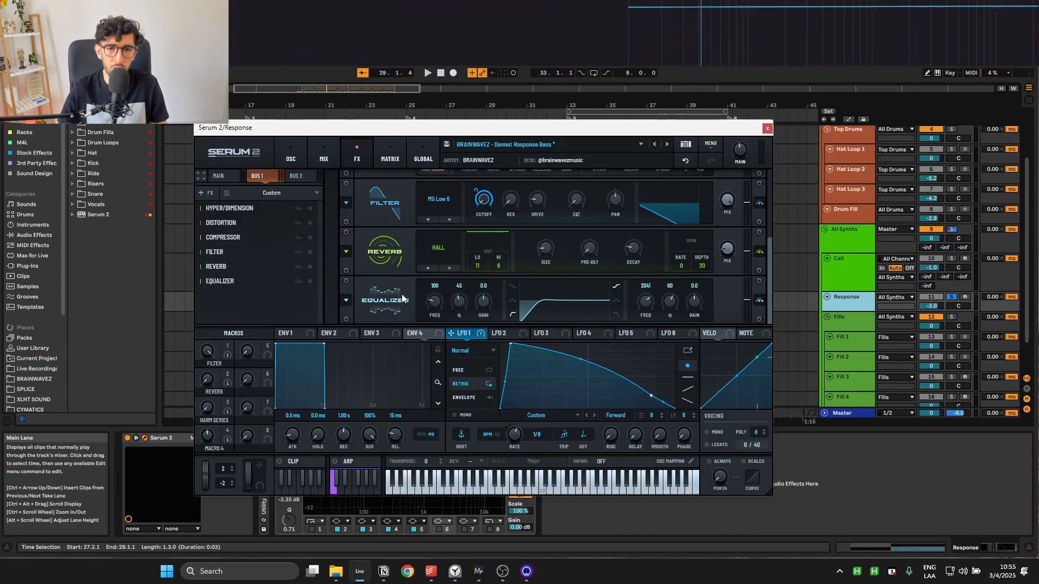
key("space")
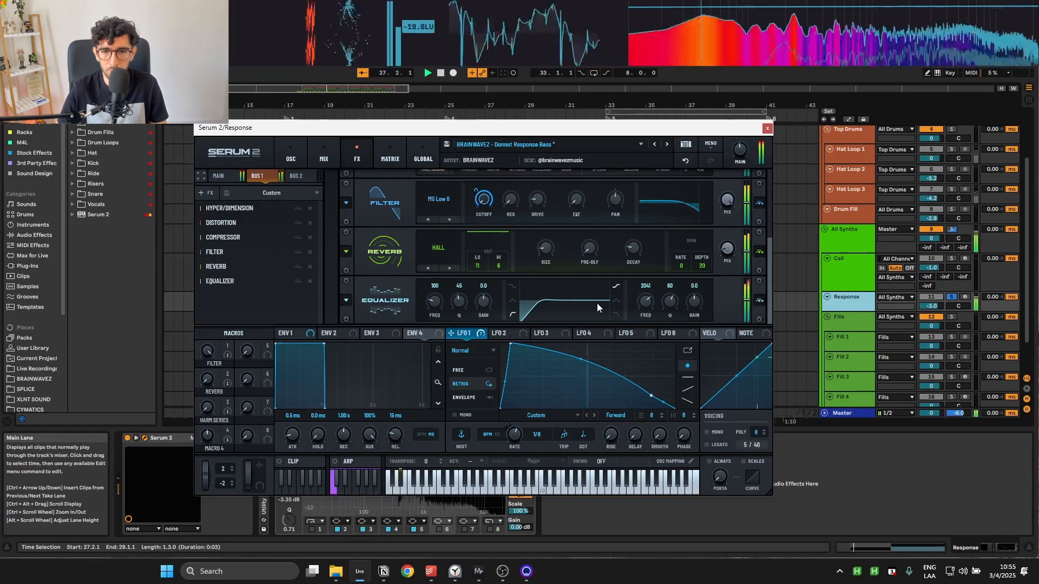
left_click(288, 156)
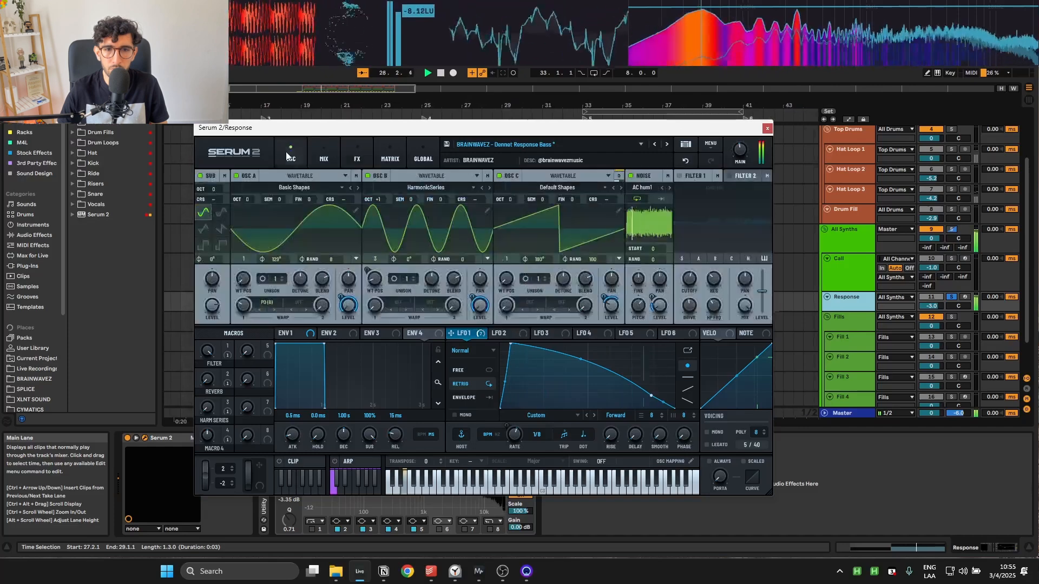
left_click(768, 128)
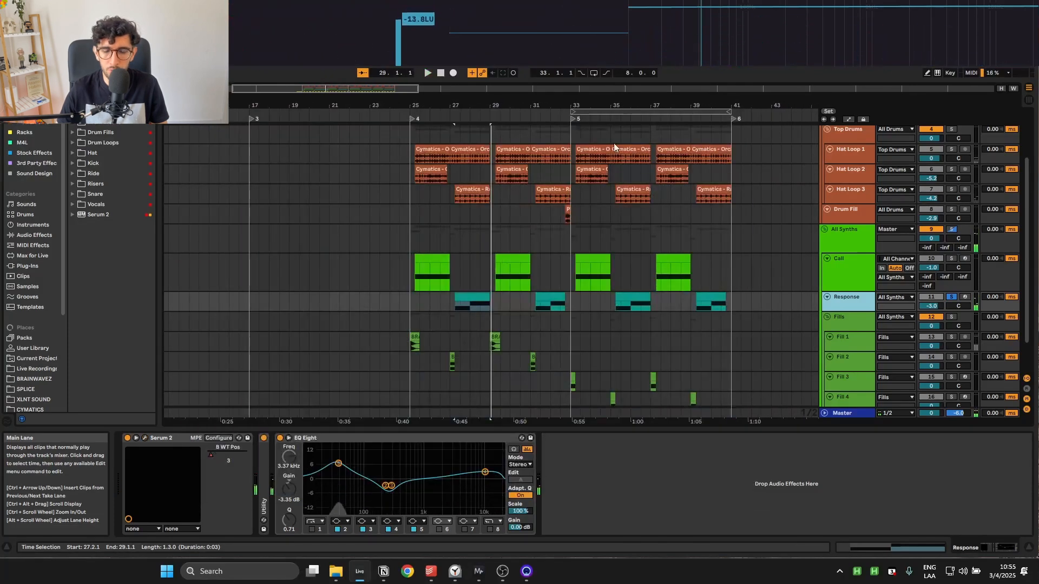
- Enlarge the Response track and play its clip at bar 35
left_click(633, 303)
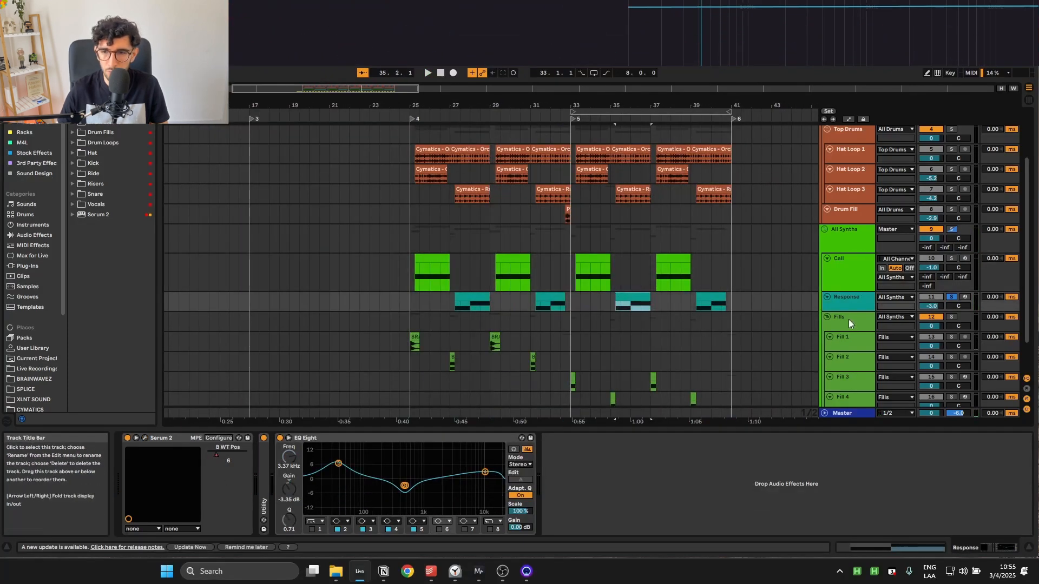
left_click_drag(853, 312, 854, 339)
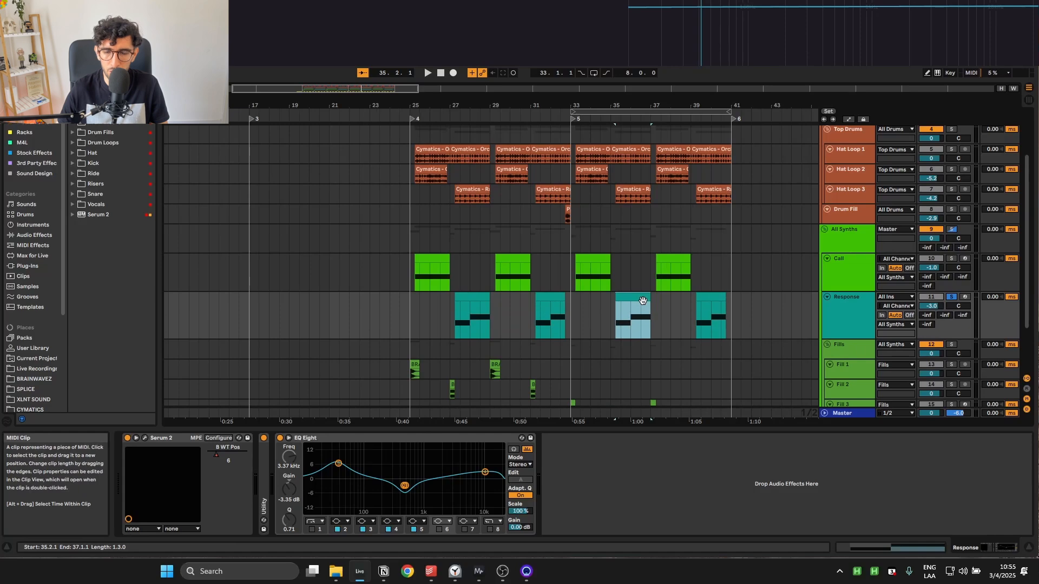
key("space")
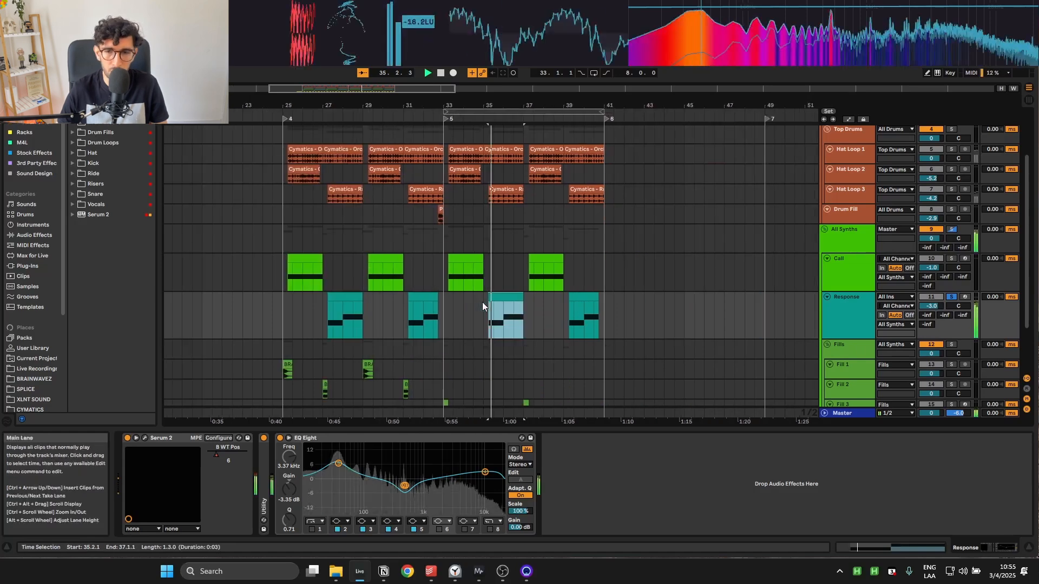
- Watch Osc B's wavetable position in the Response track's Serum 2 during playback, and close the plug-in window
left_click(144, 437)
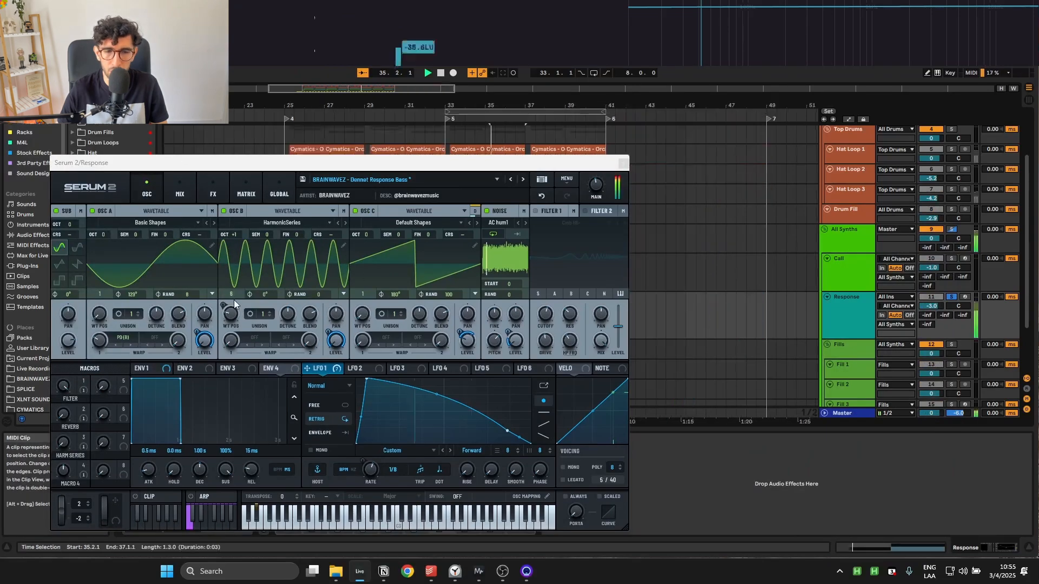
key("space")
left_click(620, 163)
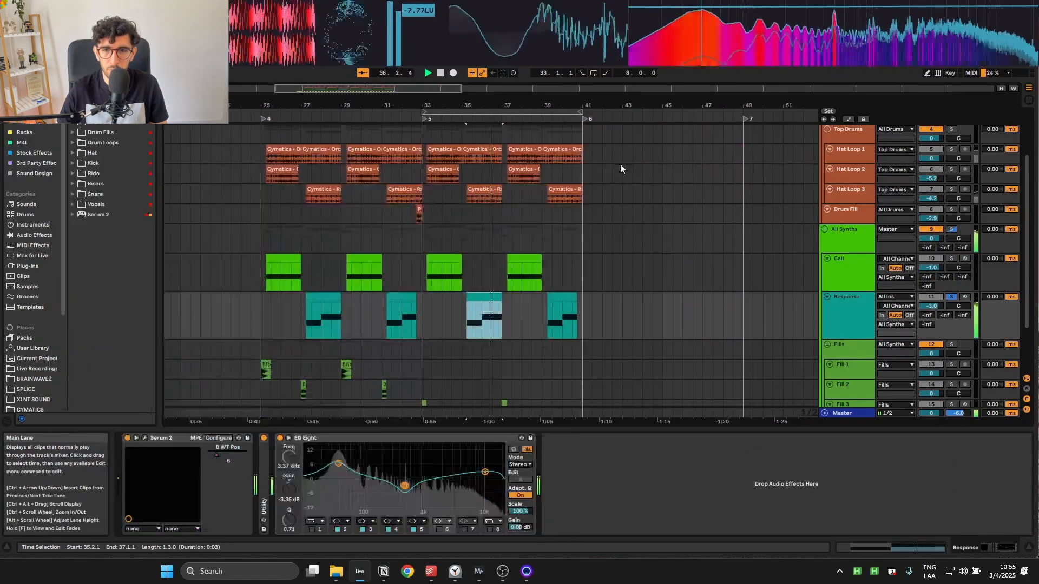
- Inspect the low-end boost and the low-mid dip bands in the Response track's EQ Eight
scroll(395, 289, "down", 2)
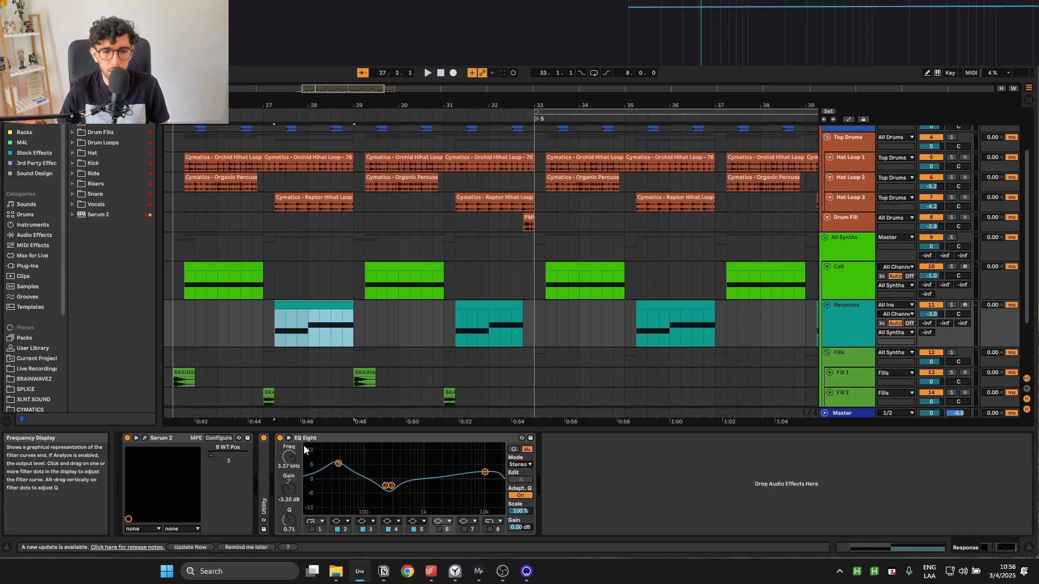
left_click(358, 445)
left_click(338, 464)
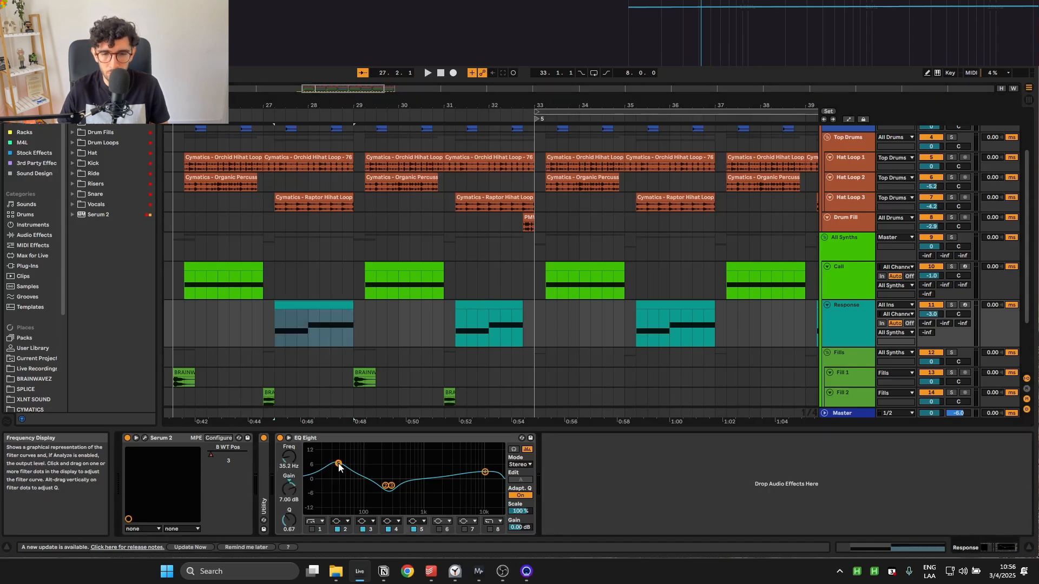
left_click(391, 486)
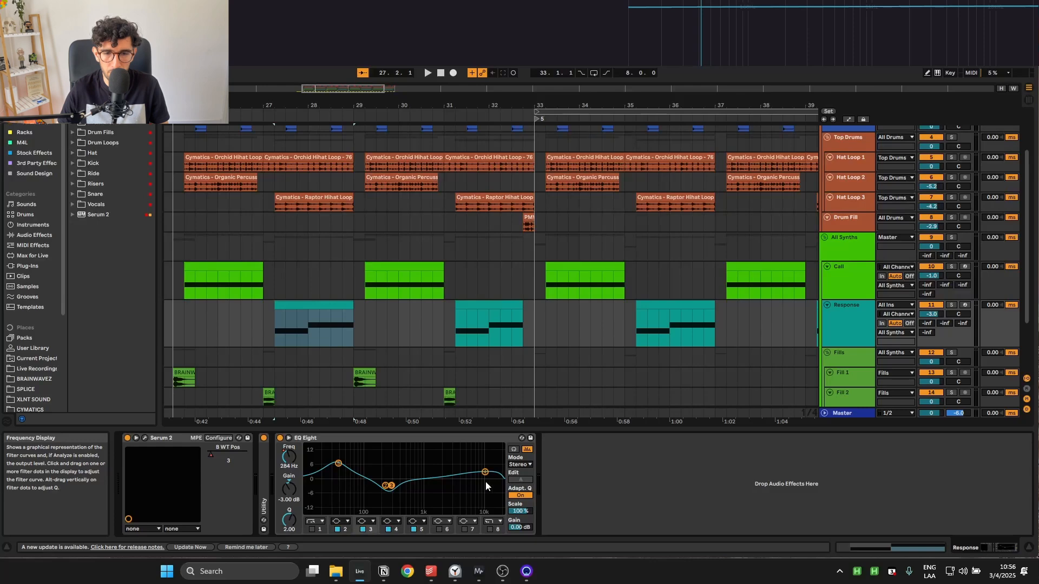
- Play the Response clips at bars 27 and 35 to compare their EQ Eight curves
left_click(333, 329)
key("space")
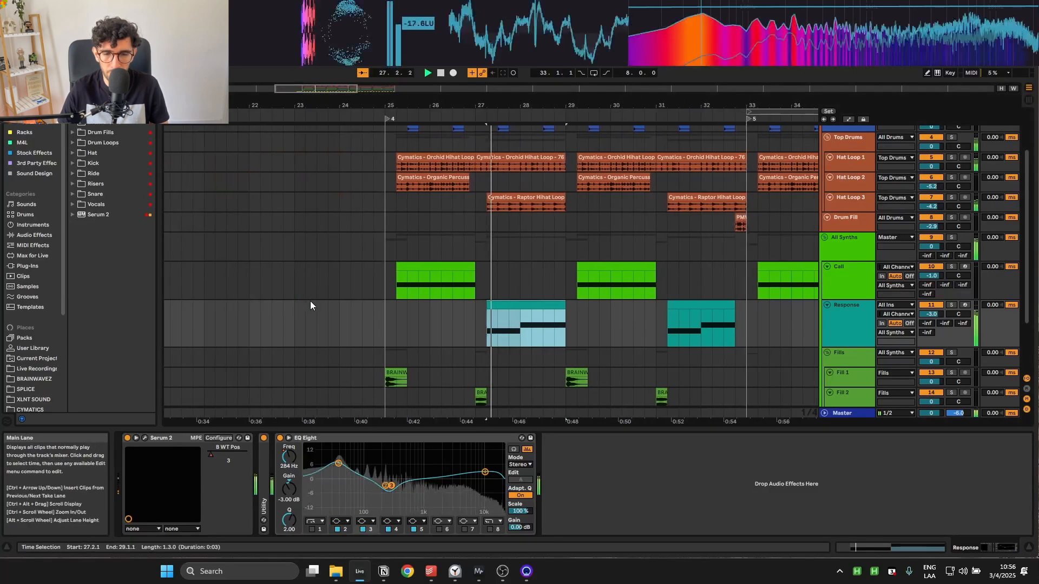
left_click_drag(735, 368, 476, 342)
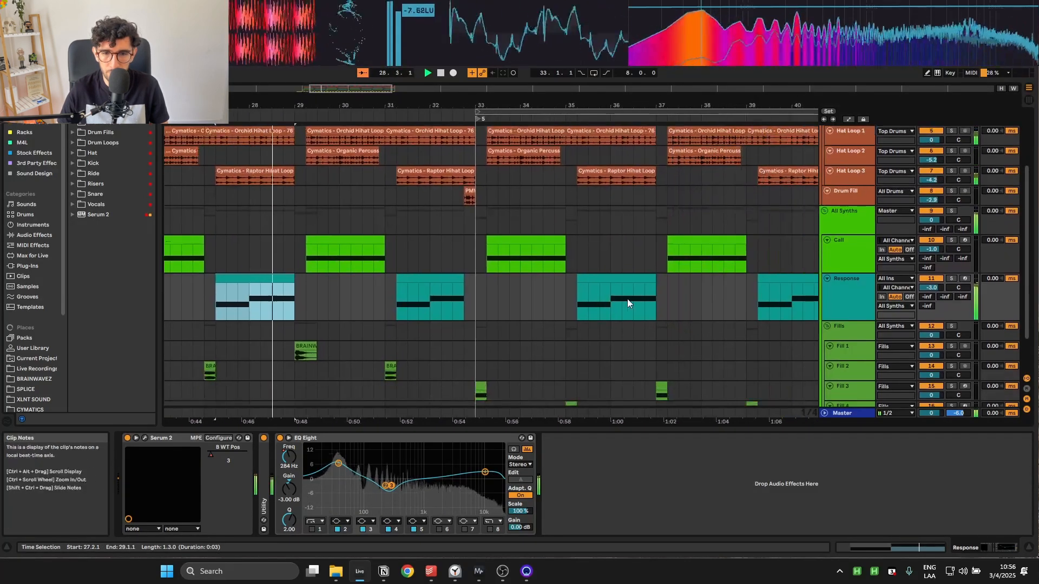
left_click(610, 280)
key("space")
key("space")
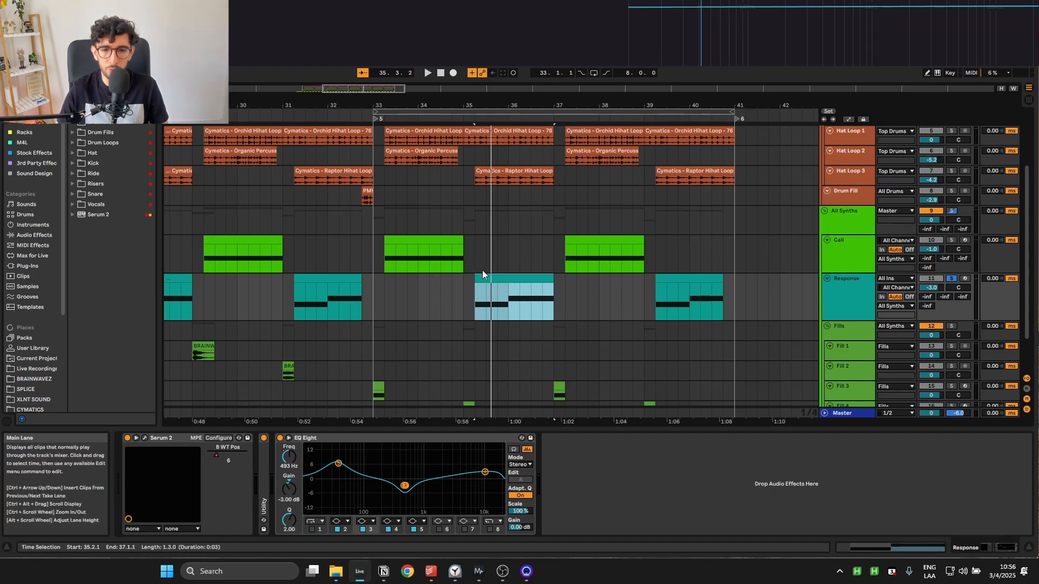
key("space")
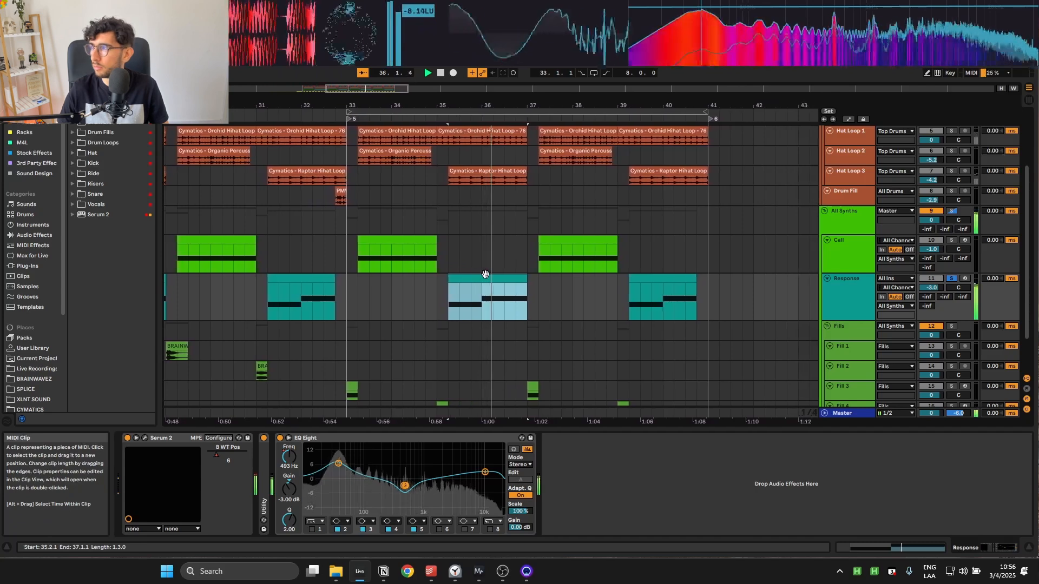
key("space")
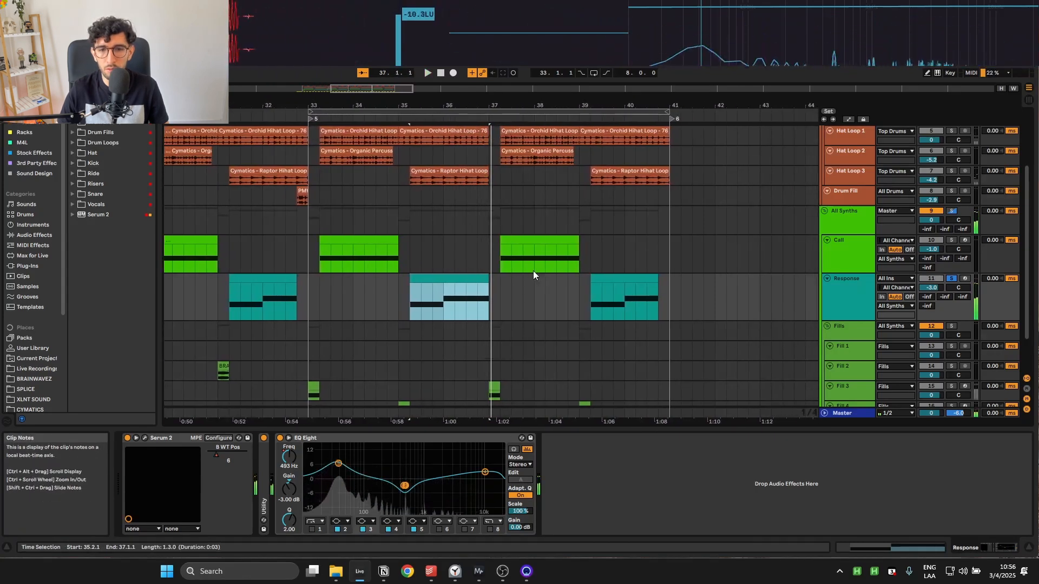
- Show the automation lanes of the arrangement's synth and fill tracks
scroll(534, 271, "down", 2)
key("a")
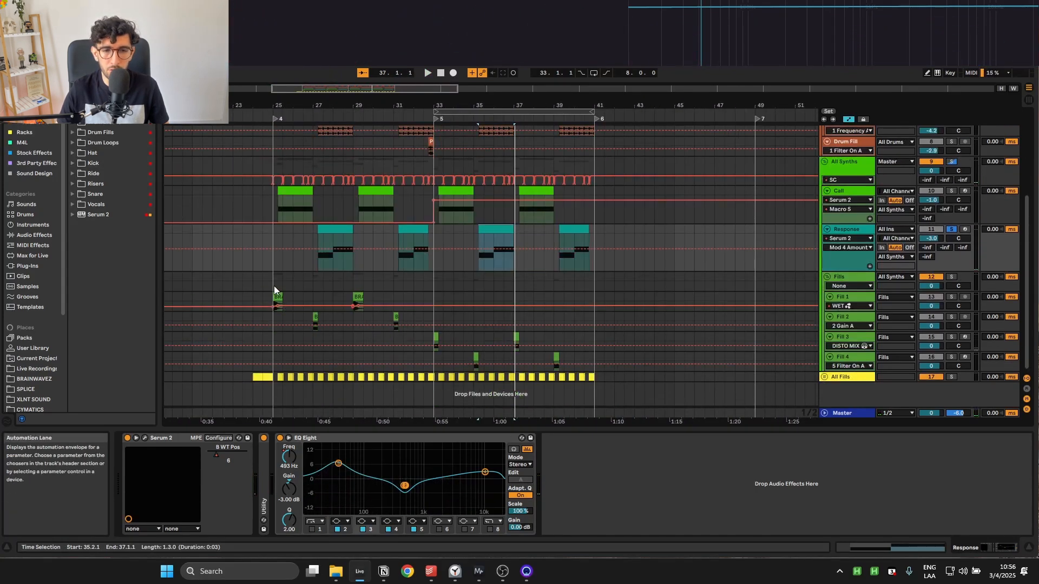
- Hide the automation lanes and select the Fill 1 track to show its devices
scroll(274, 285, "up", 3)
key("a")
left_click(273, 286)
left_click(846, 287)
left_click(852, 305)
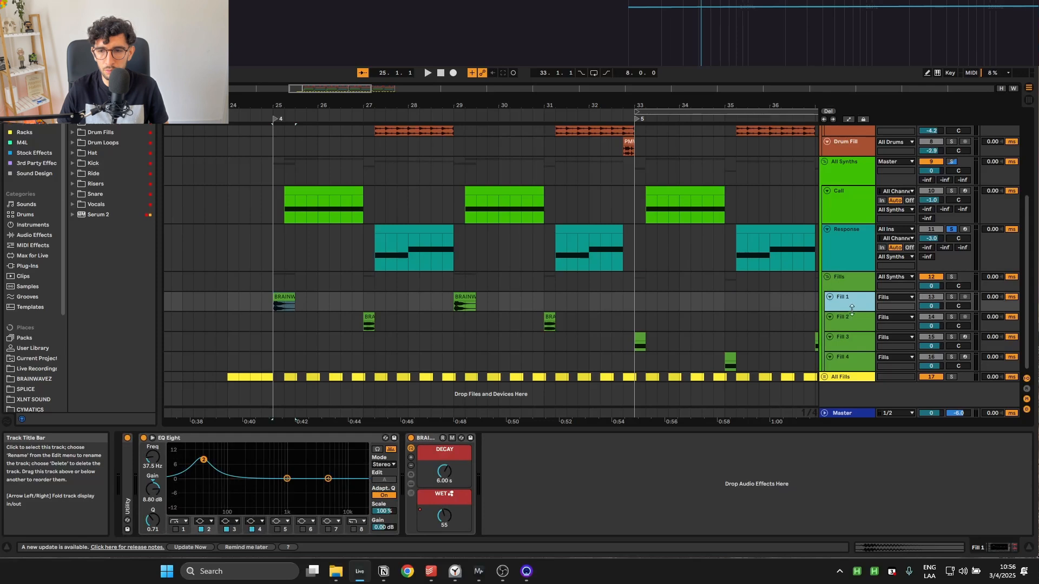
- Audition the soloed Fill 1 clip at bar 25 and the Fill 2 clip at bar 27
left_click(329, 297)
key("s")
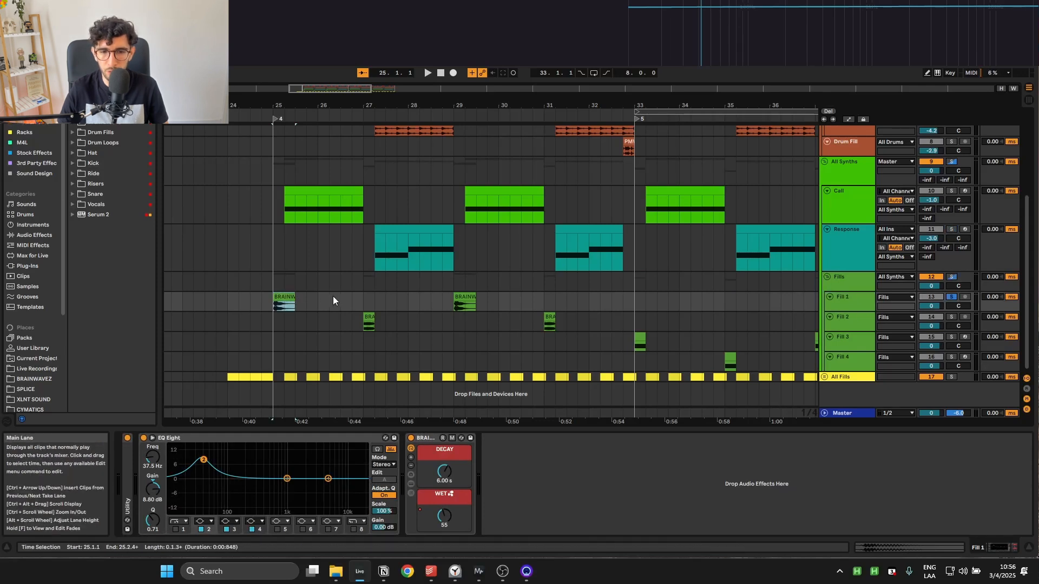
key("space")
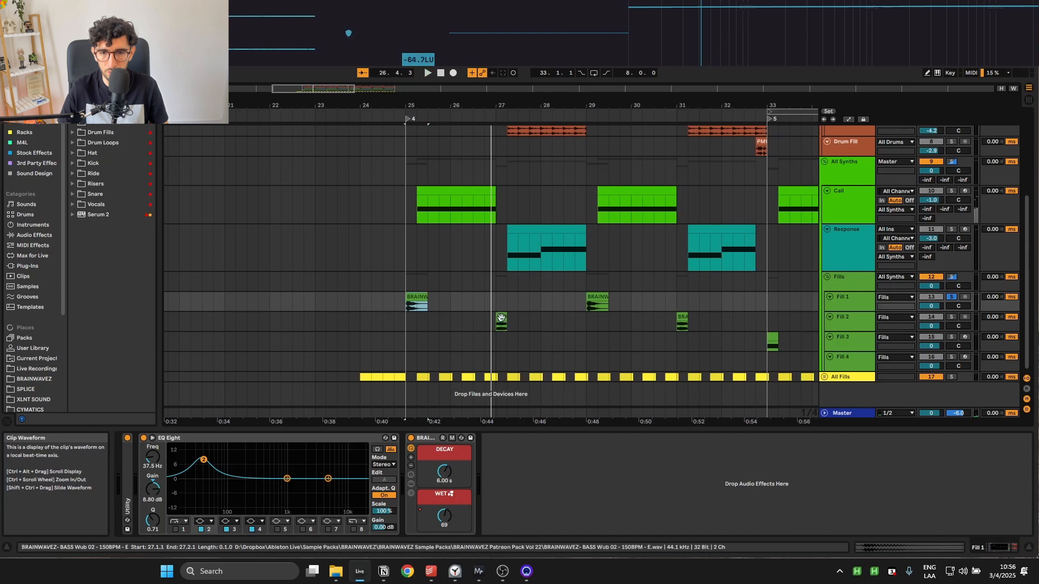
left_click(500, 319)
key("s")
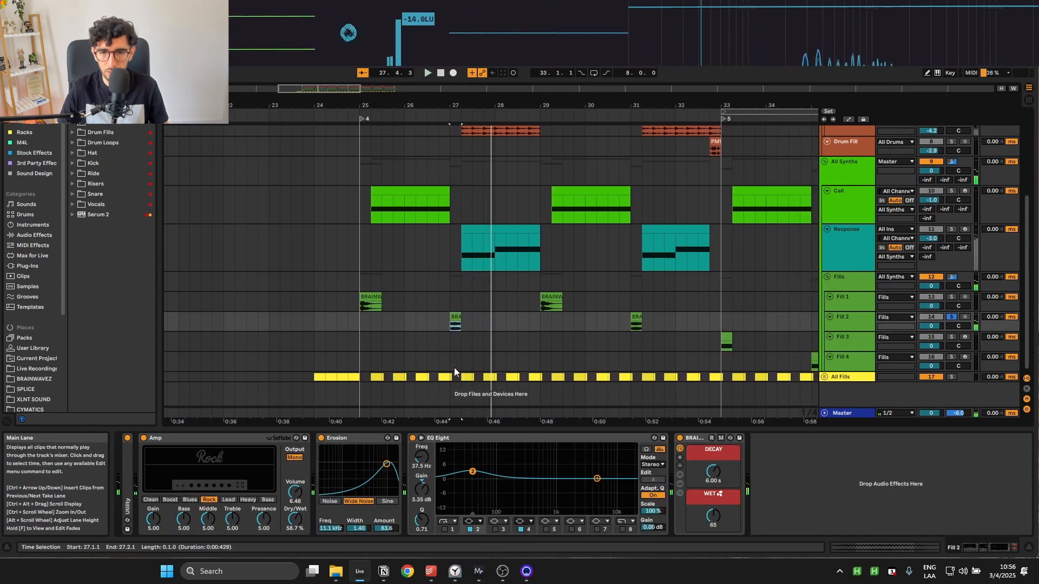
- Bypass Amp and Erosion on the Fill 2 track and play its clip to hear the unprocessed sound
left_click(181, 439)
left_click(351, 439)
left_click(253, 437, "shift")
key("0")
key("space")
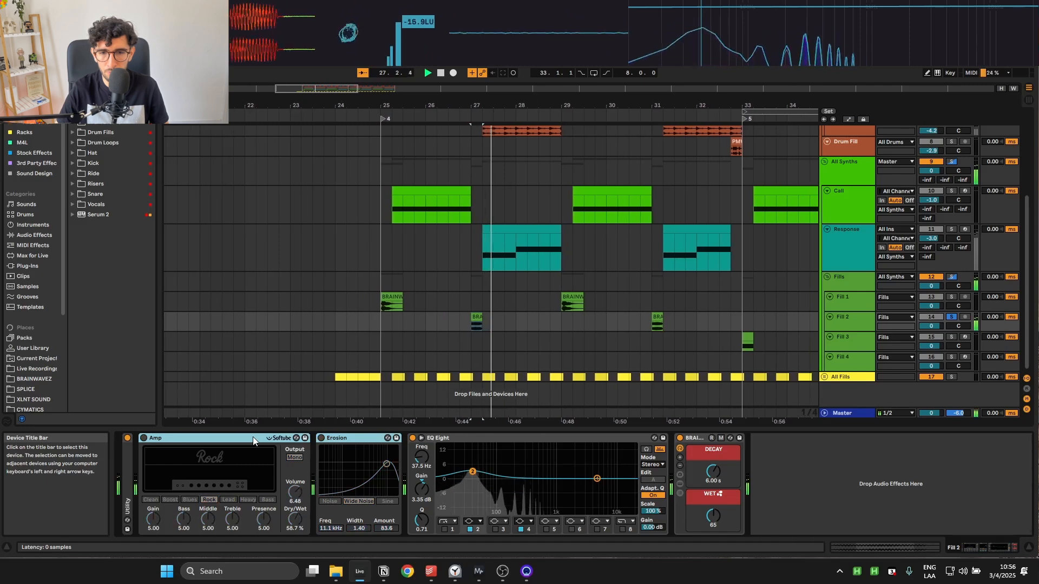
key("space")
- Play the second Fill 1 clip at bar 29 and the second Fill 2 clip at bar 31
left_click(563, 293)
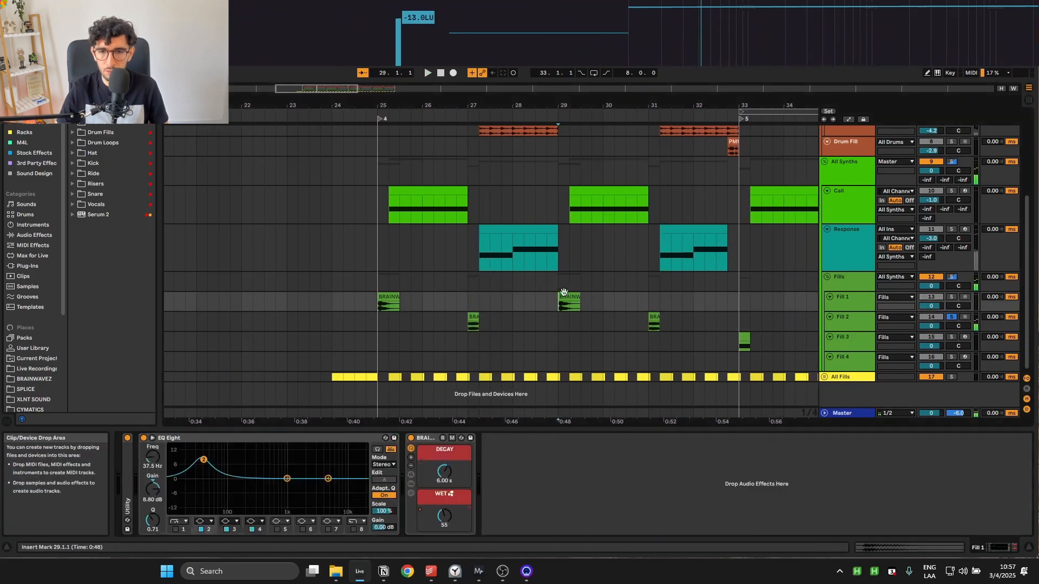
key("space")
left_click(570, 319)
key("space")
left_click_drag(623, 318, 508, 317)
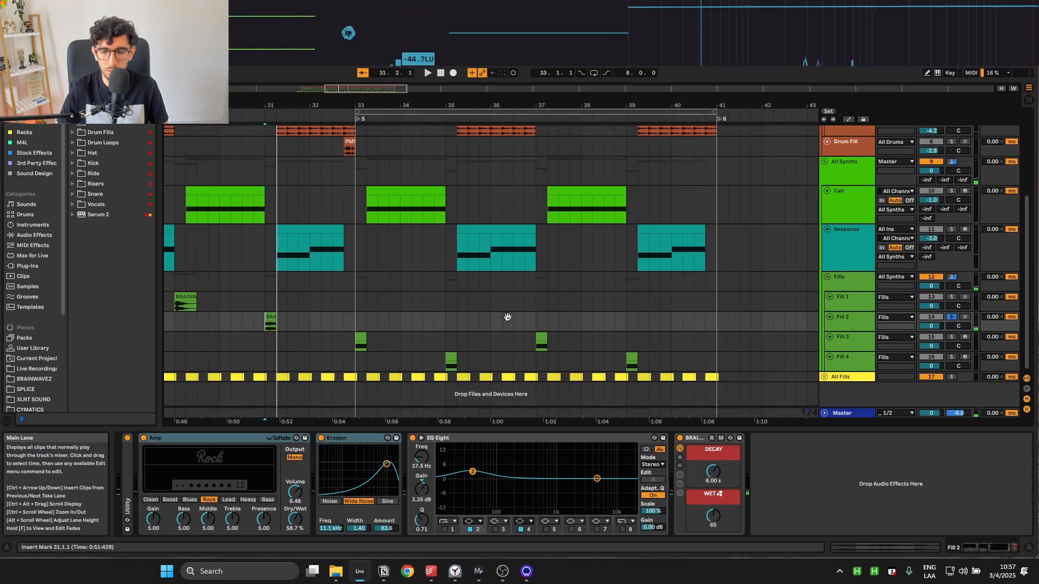
- Inspect the chain and devices inside the Easy Wumpz rack on the Fill 3 track, and hide them again
left_click(363, 342)
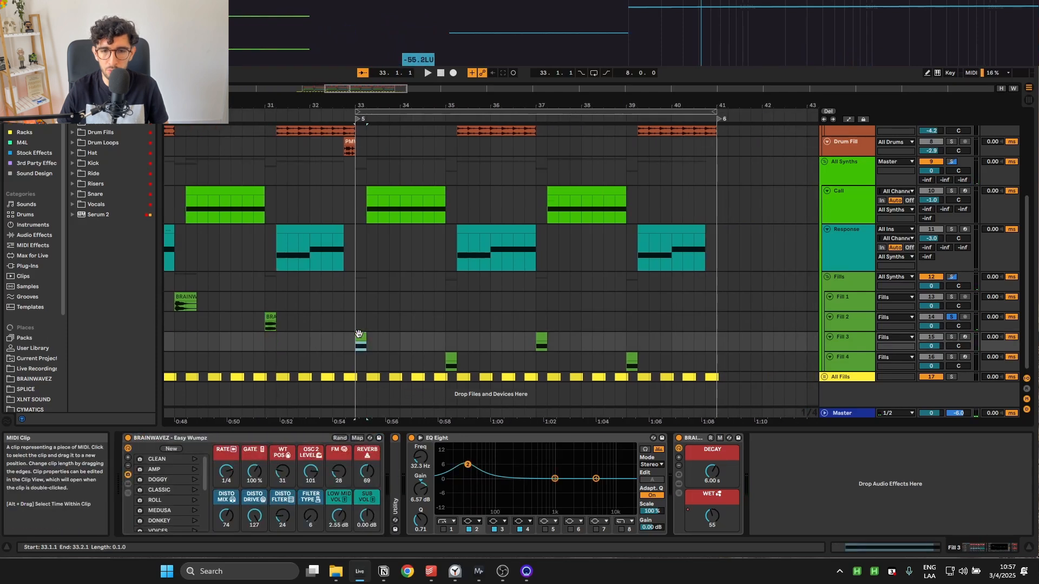
left_click(203, 436)
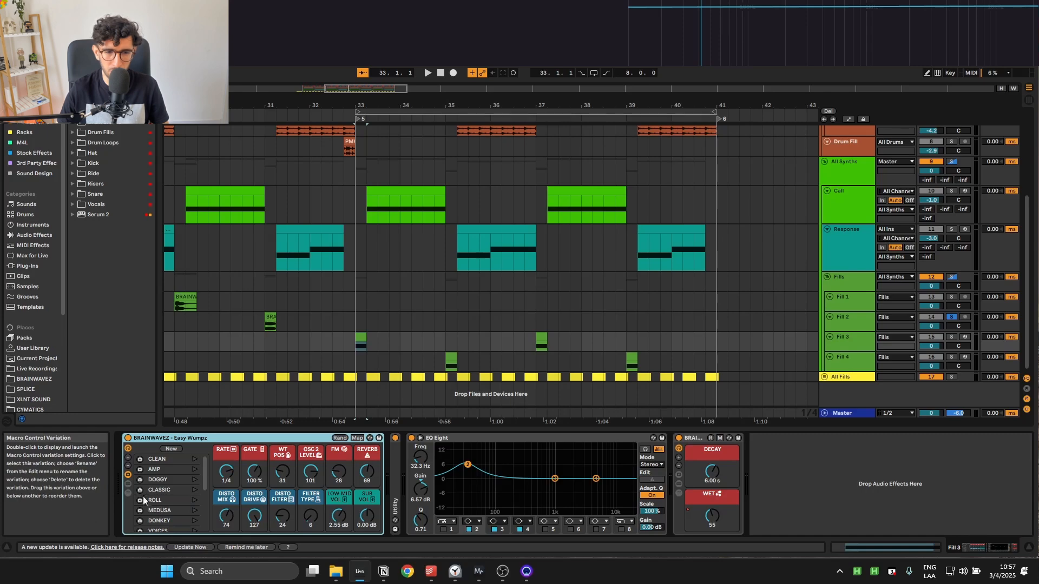
left_click(128, 493)
left_click(127, 485)
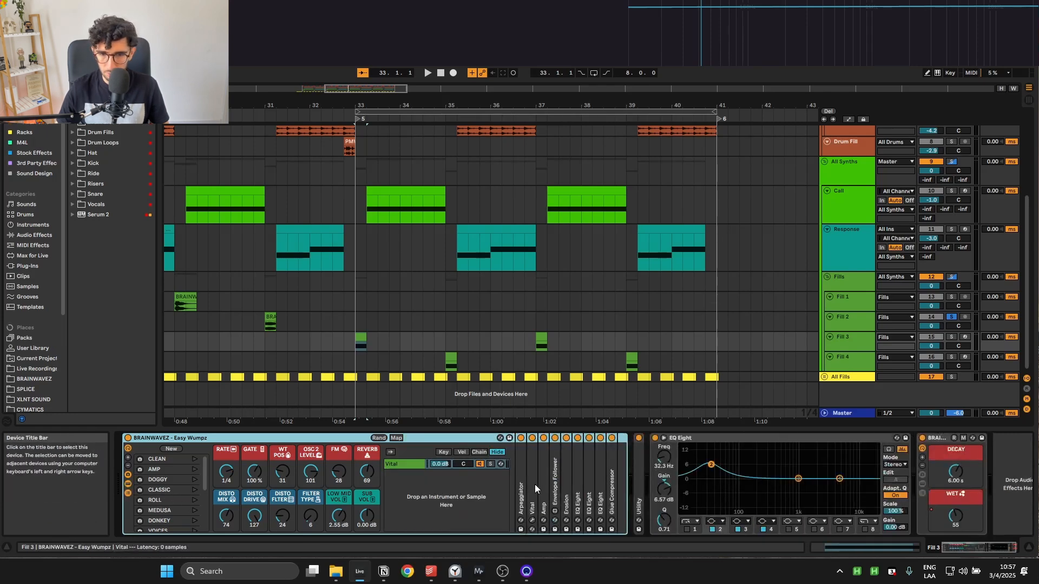
left_click(128, 484)
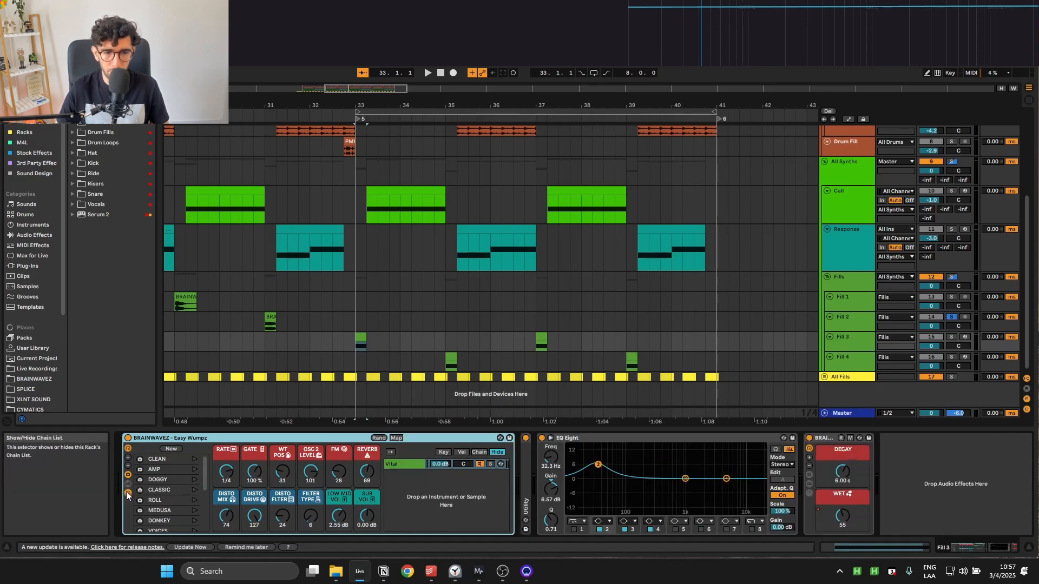
left_click(128, 494)
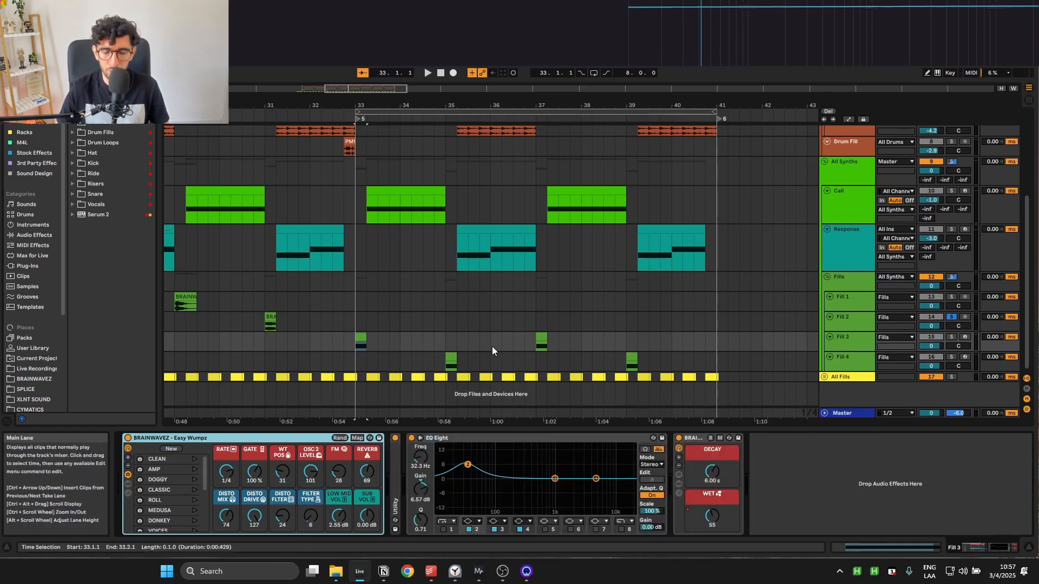
- Audition the Fill 3 clip at bar 33 and the Fill 4 clip at bar 35, and check the Fill 4 rack's chain
left_click(370, 340)
key("space")
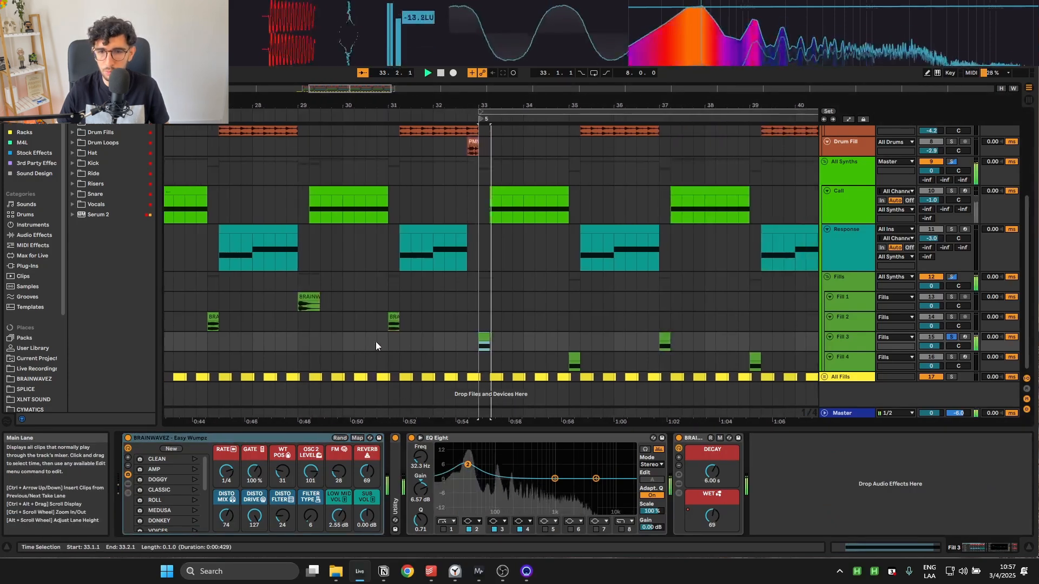
left_click(557, 357)
key("space")
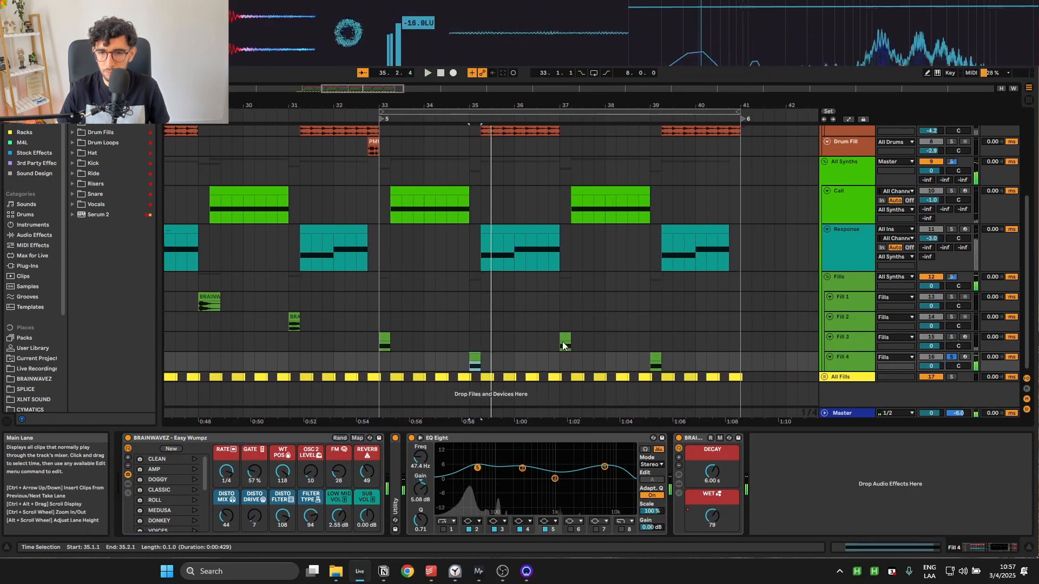
left_click(128, 493)
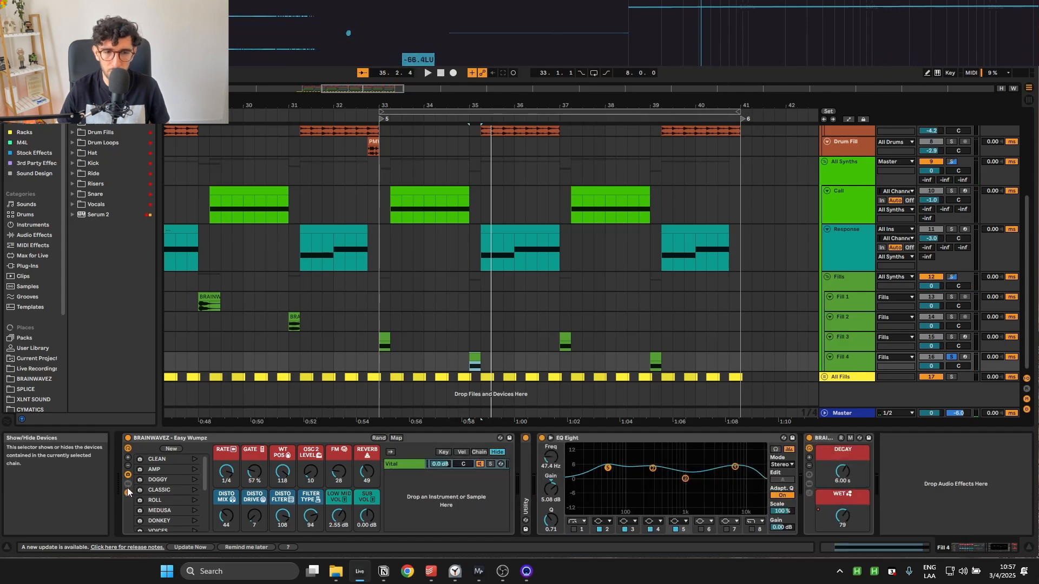
left_click(128, 493)
- Audition the soloed Fill 3 clip at bar 37 and the Fill 4 clip at bar 39
left_click(563, 343)
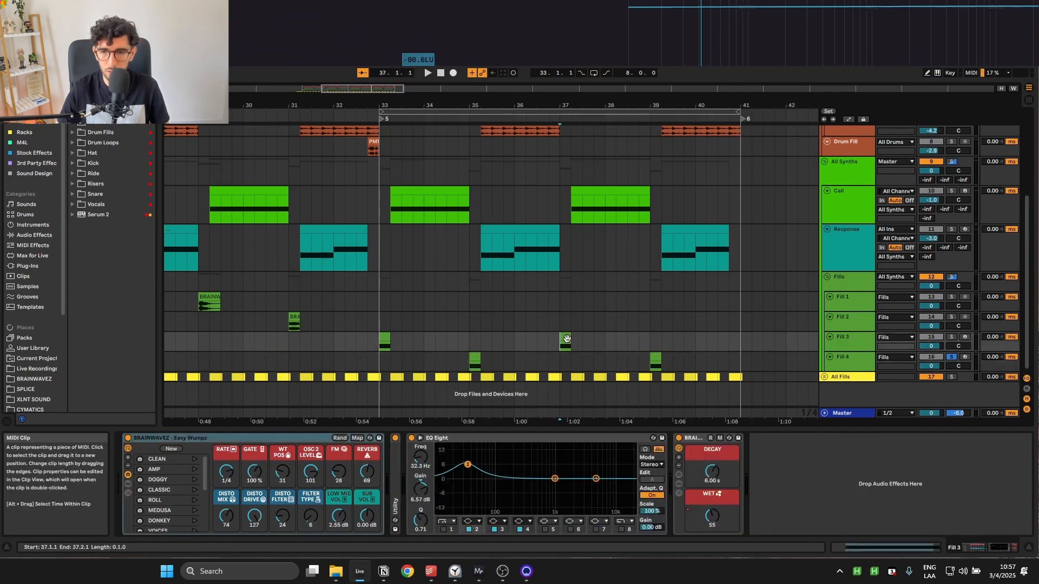
key("s")
key("space")
key("space")
left_click(566, 357)
key("s")
key("space")
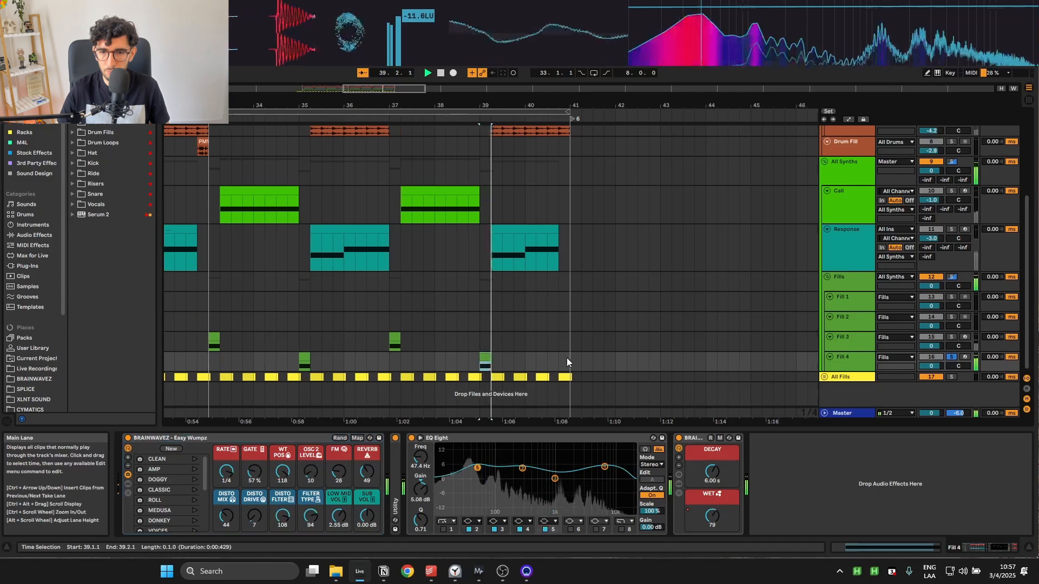
key("space")
- Duplicate the Fill 4 track and solo the copy for testing the rack's sounds
scroll(567, 358, "down", 3)
scroll(566, 358, "down", 3)
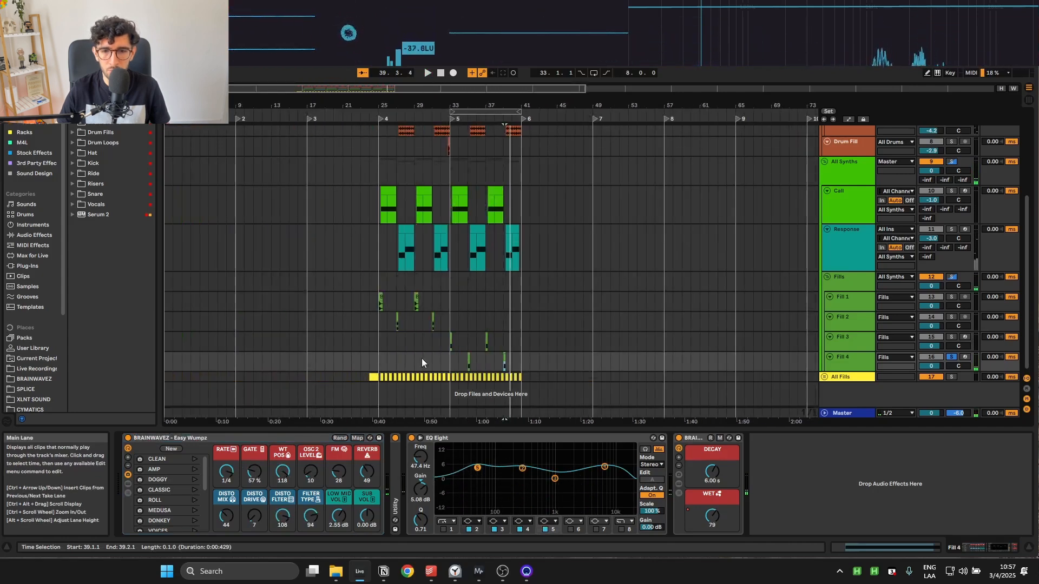
scroll(421, 358, "up", 5)
left_click(854, 363)
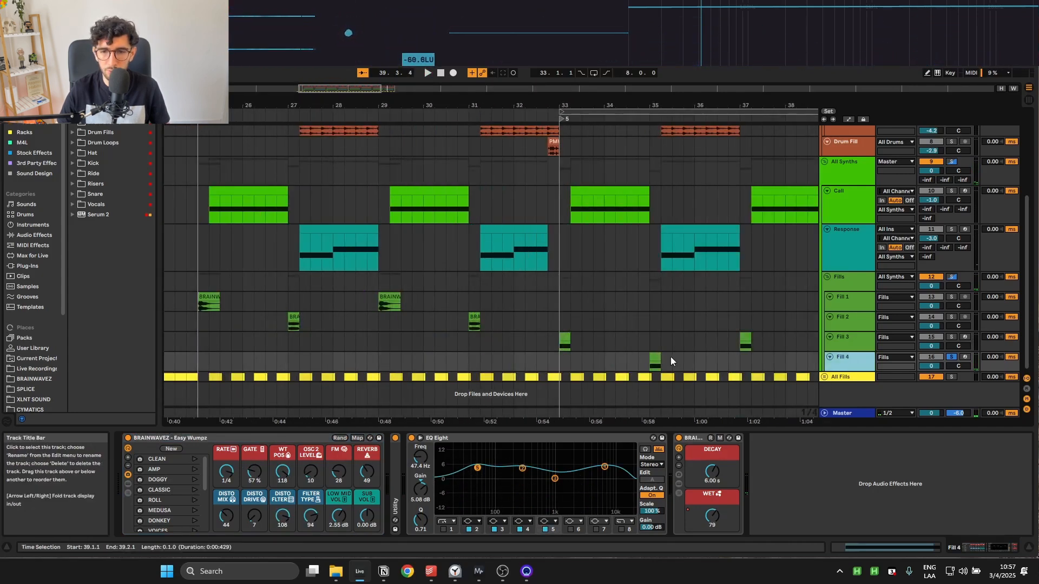
key("ctrl+d")
key("s")
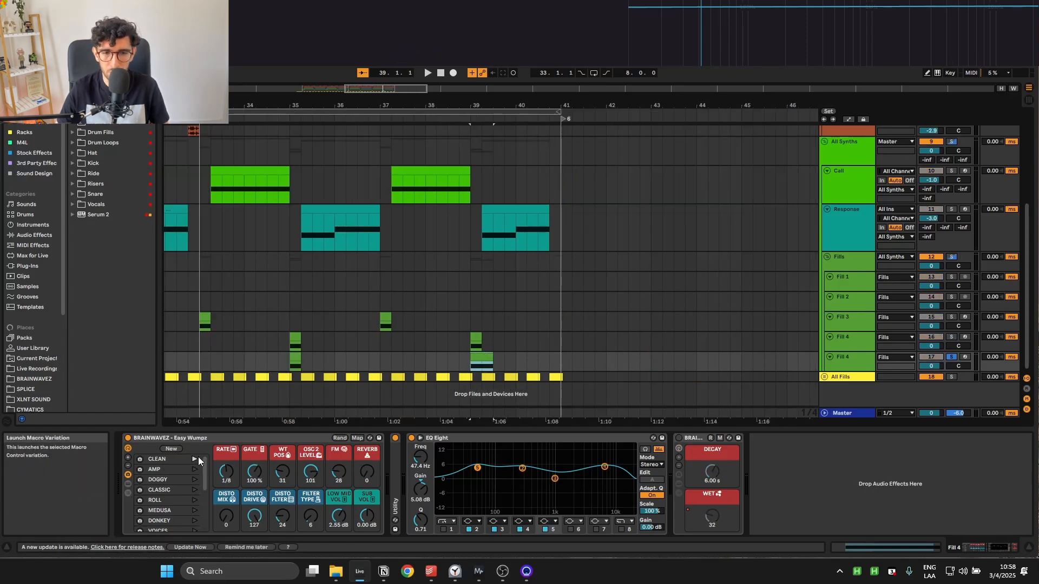
- Play the duplicated Fill 4 clip at bar 39 while launching Easy Wumpz macro variations, including AMP, CLASSIC and ROLL
key("space")
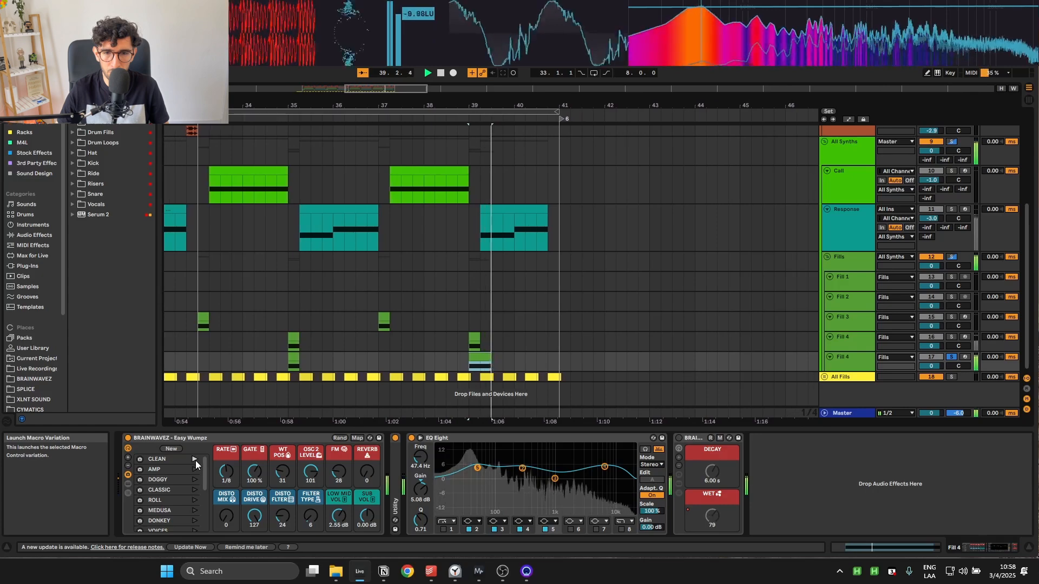
left_click(192, 471)
left_click(194, 471)
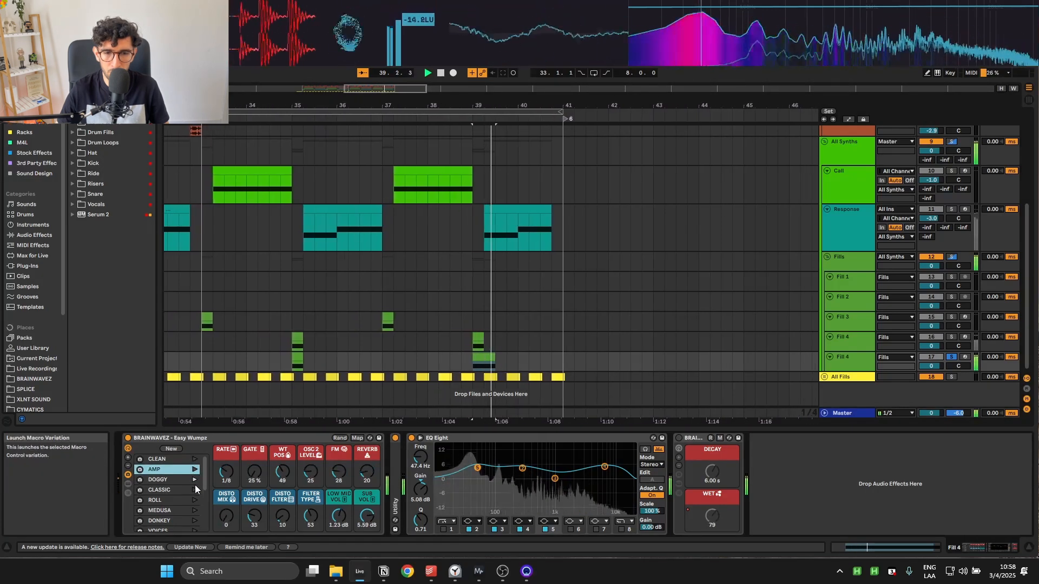
left_click(195, 491)
left_click(195, 500)
scroll(200, 485, "down", 2)
scroll(203, 492, "down", 1)
left_click(193, 485)
left_click(196, 493)
scroll(200, 493, "down", 1)
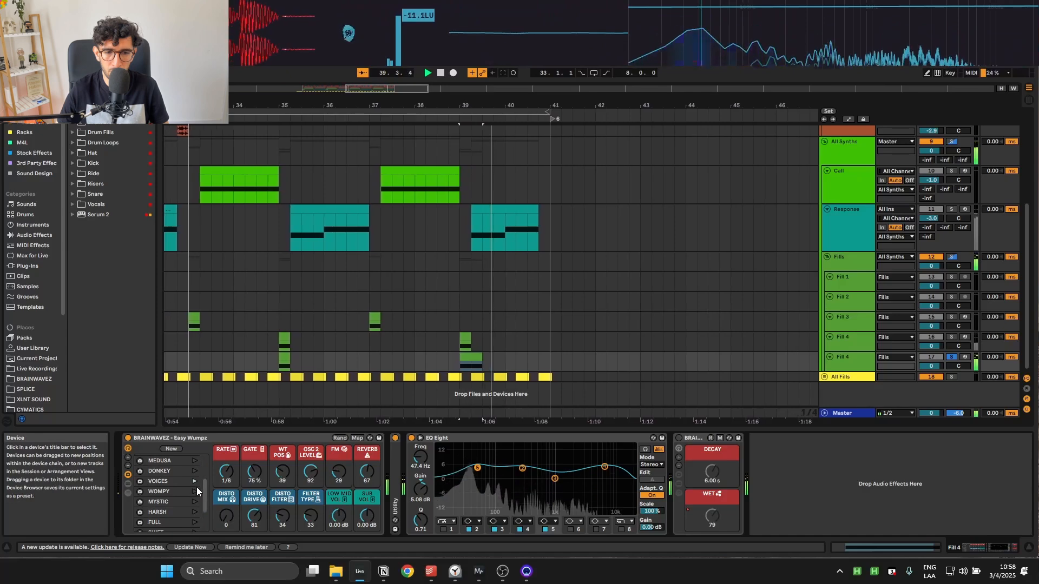
- Audition the WOMPY, FULL, SHIFT and SWAMPY macro variations on the duplicated Fill 4 track, and stop playback
left_click(195, 491)
scroll(204, 498, "down", 1)
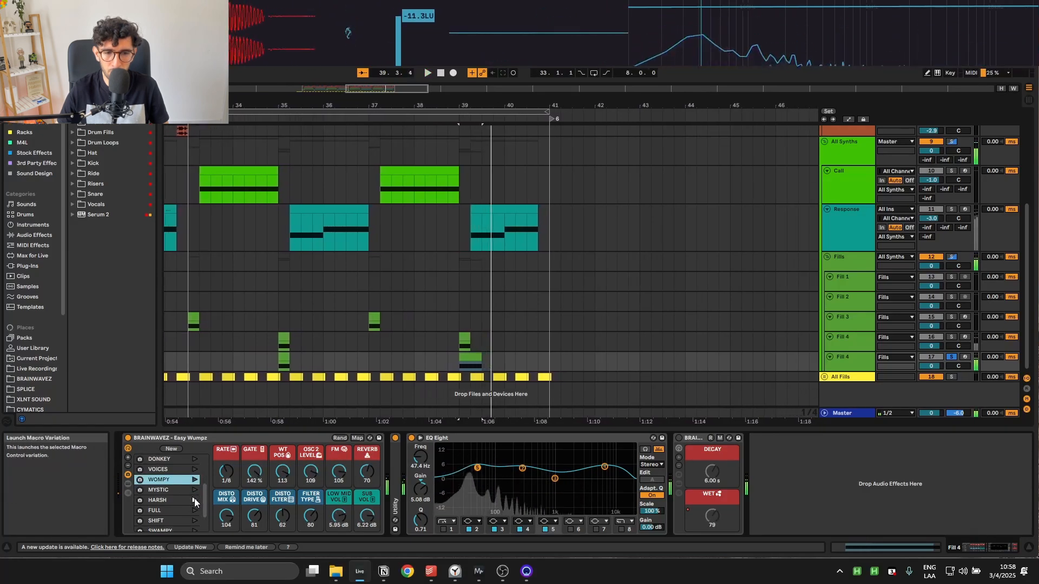
left_click(196, 509)
scroll(200, 499, "down", 2)
left_click(195, 499)
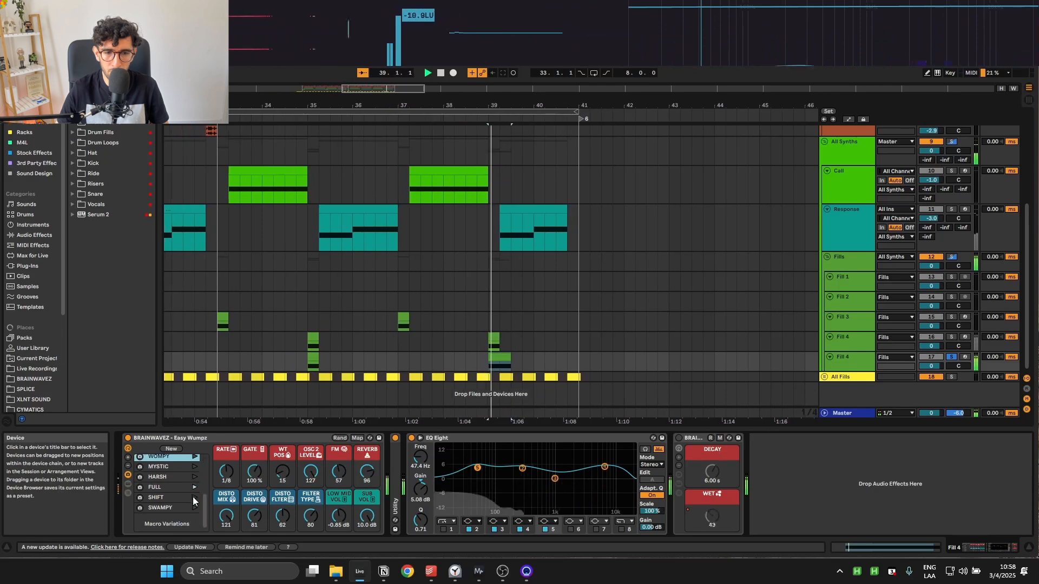
left_click(196, 508)
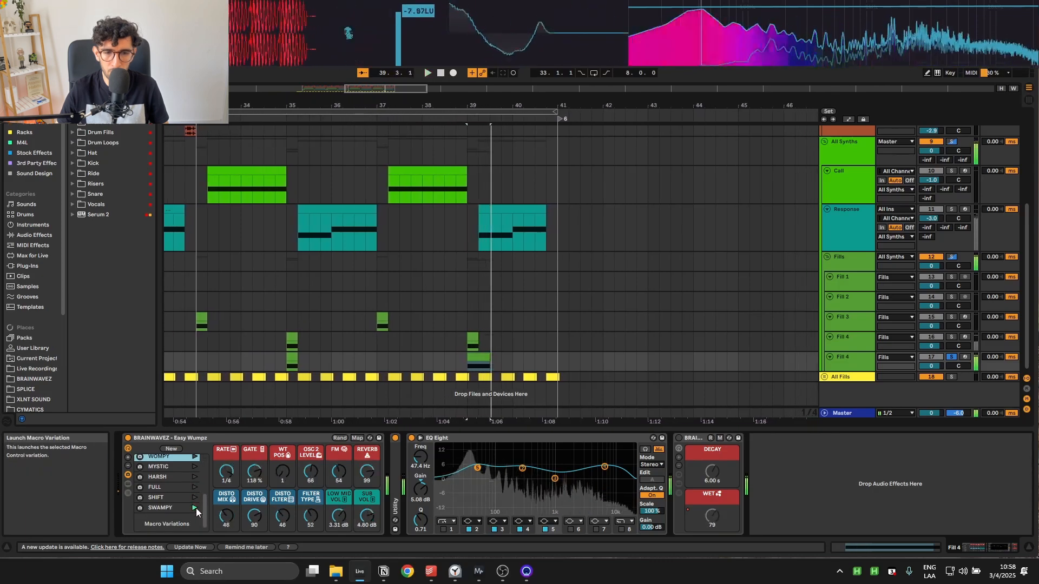
key("space")
- Delete the duplicated Fill 4 track
left_click(476, 355)
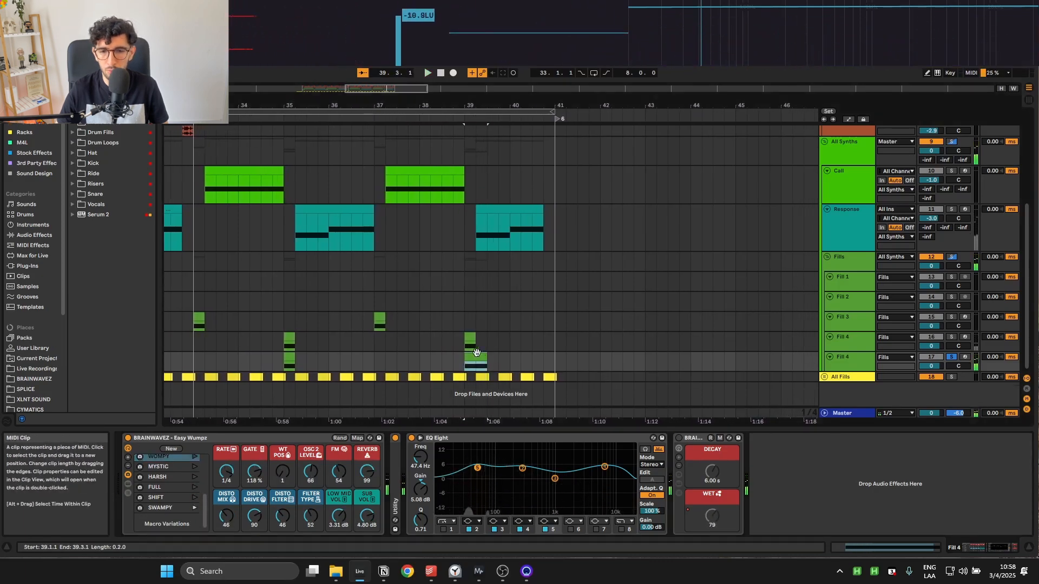
left_click(833, 355)
left_click(832, 356)
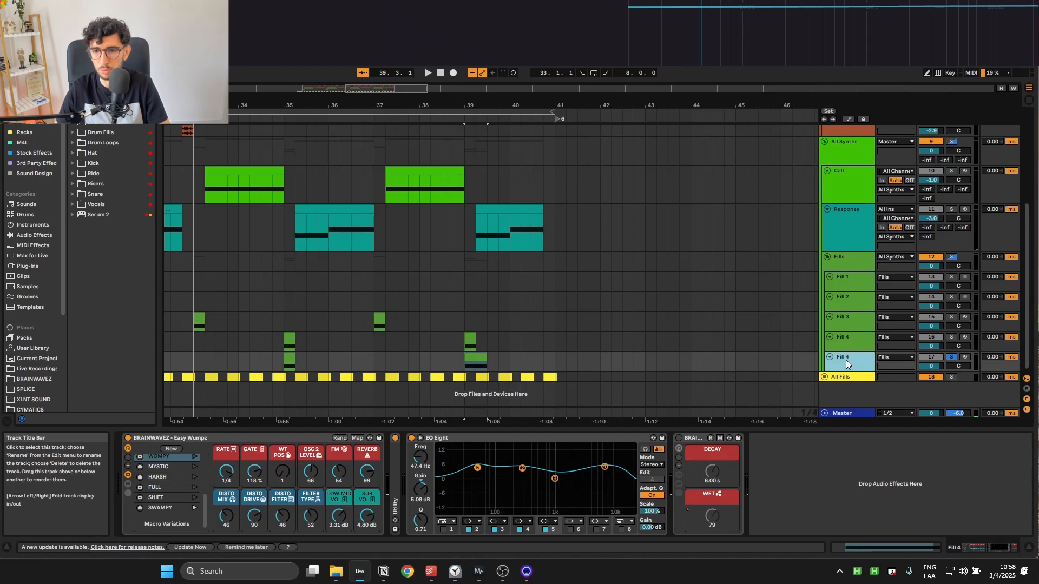
key("Delete")
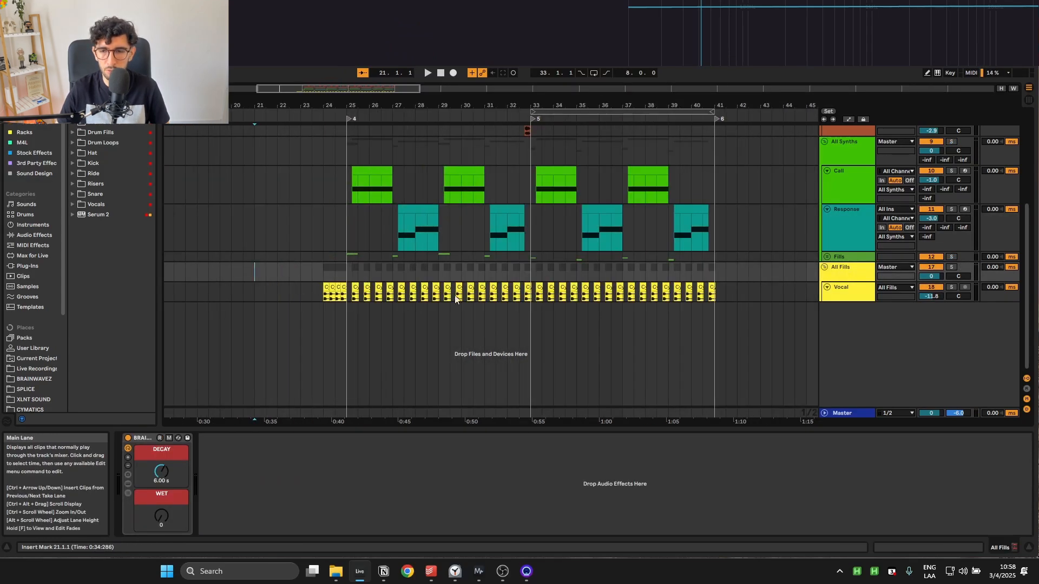
- Play the soloed Vocal clips from bar 24 and increase the Vocal track's height to show its sends
left_click(289, 292)
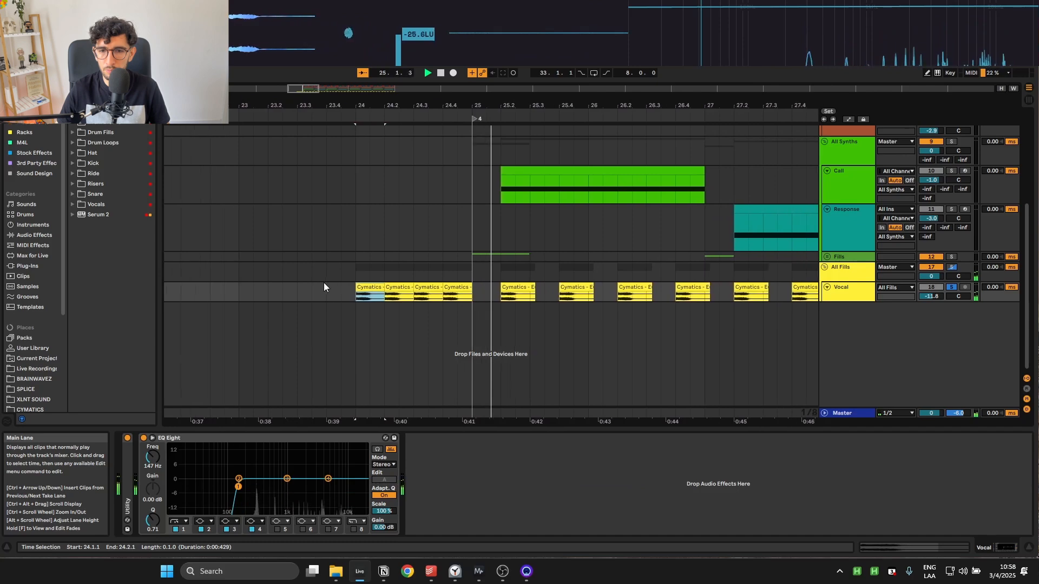
scroll(324, 287, "down", 3)
left_click_drag(850, 301, 852, 329)
left_click(861, 310)
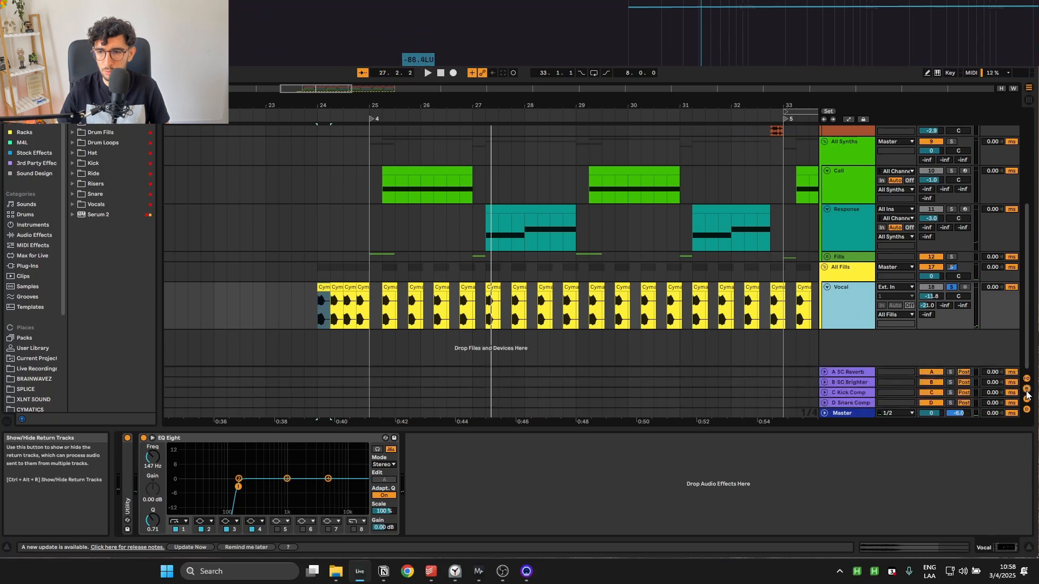
- Examine the Vocal track's SC Reverb send and its EQ Eight low-cut band alongside the vocal clips
left_click(1026, 395)
left_click(840, 314)
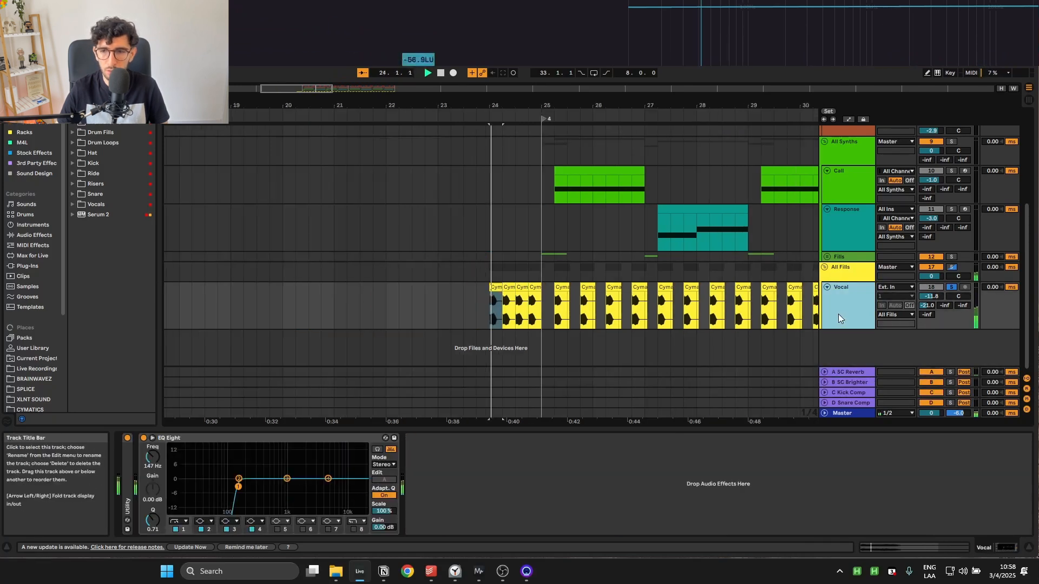
left_click(242, 486)
left_click_drag(531, 299, 452, 310)
key("shift+Tab")
key("shift+Tab")
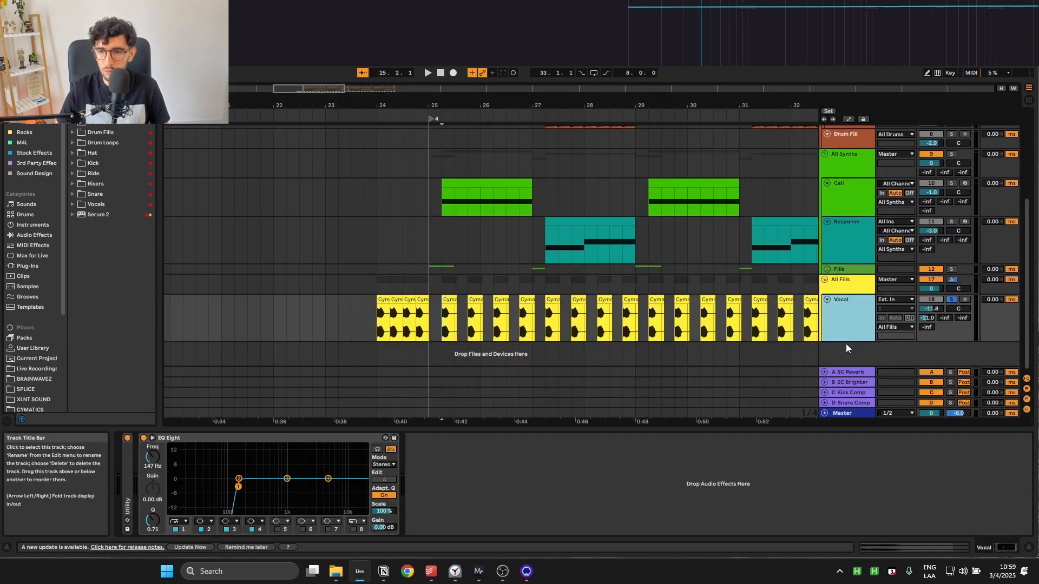
- Hide the return tracks and select the last Vocal clip before bar 25
left_click(1027, 379)
left_click(1027, 379)
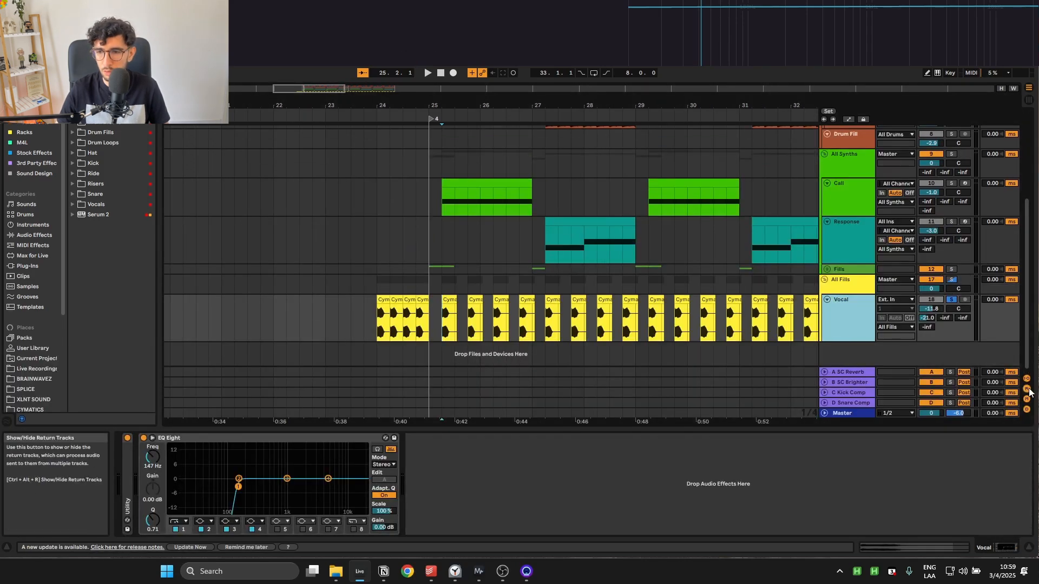
left_click(1027, 389)
left_click_drag(802, 336, 577, 339)
scroll(575, 339, "down", 3)
left_click(391, 291)
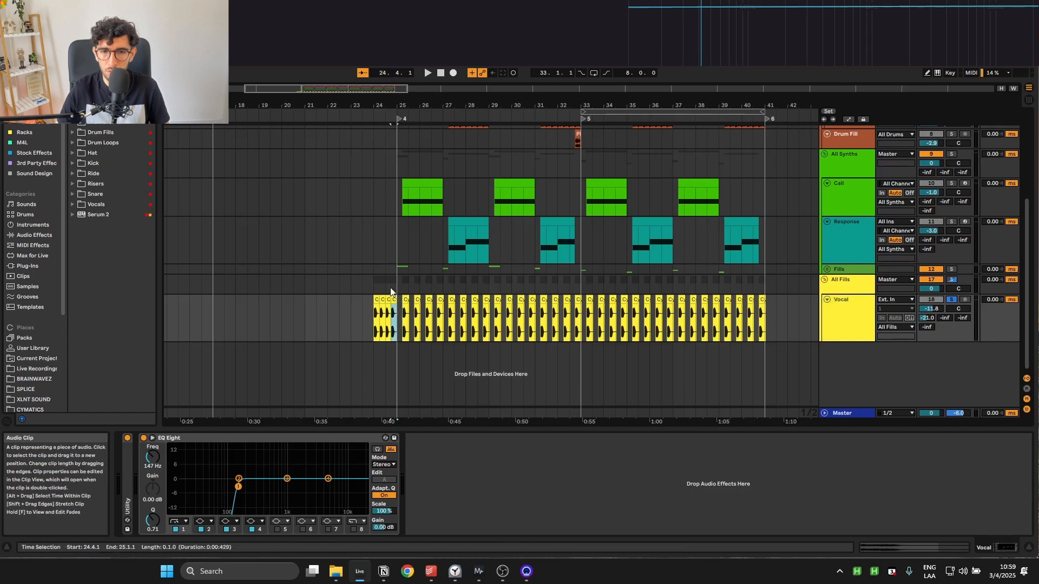
- Play the full drop from bar 25 with the Vocal track's solo turned off
left_click(404, 246)
key("space")
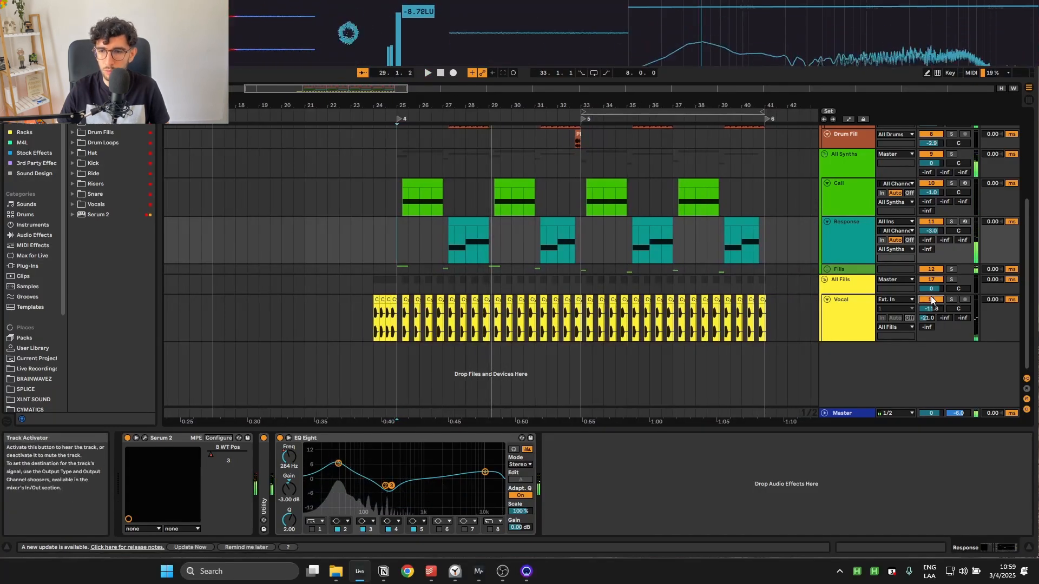
key("space")
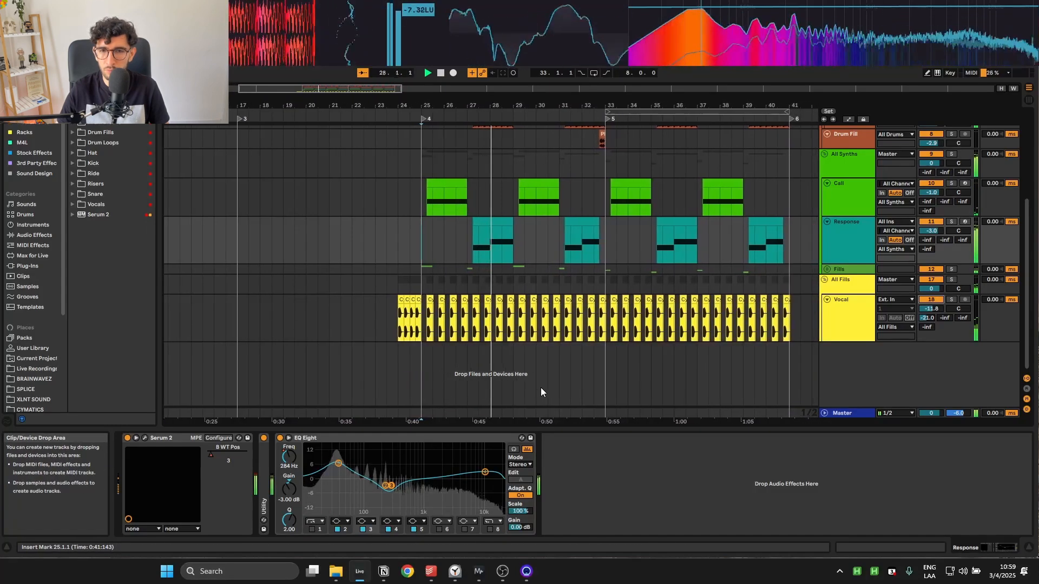
- Show the whole drop with reduced track heights and place the insert marker on All Synths just before bar 25
left_click(553, 370)
scroll(553, 364, "up", 2)
left_click(852, 351)
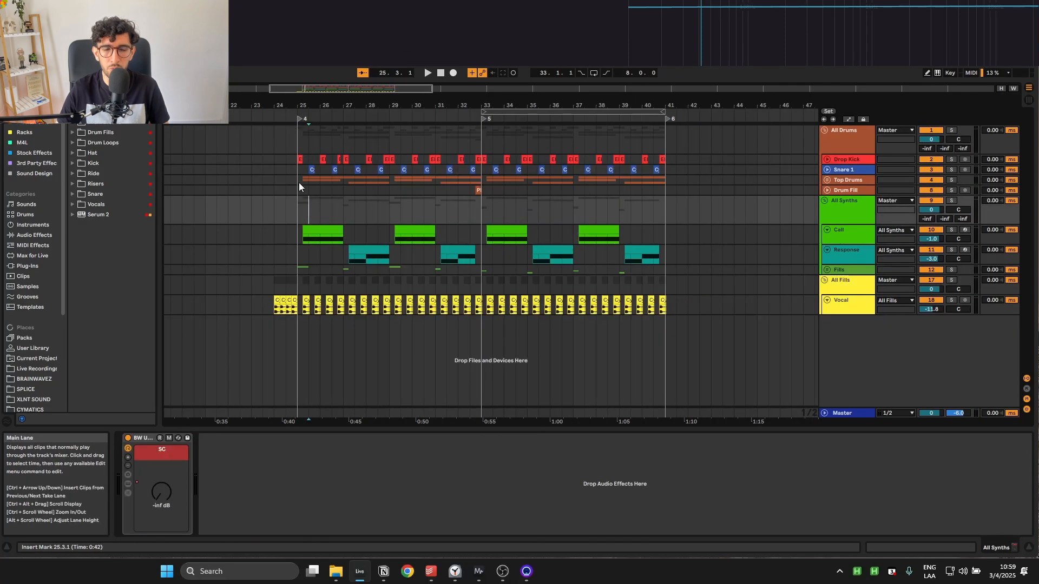
left_click(306, 228)
left_click(288, 196)
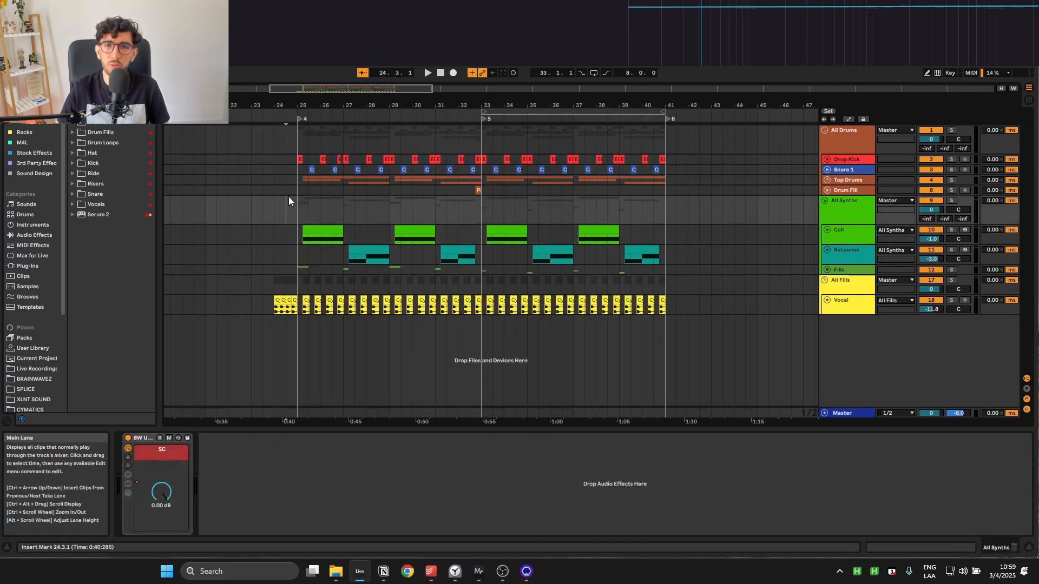